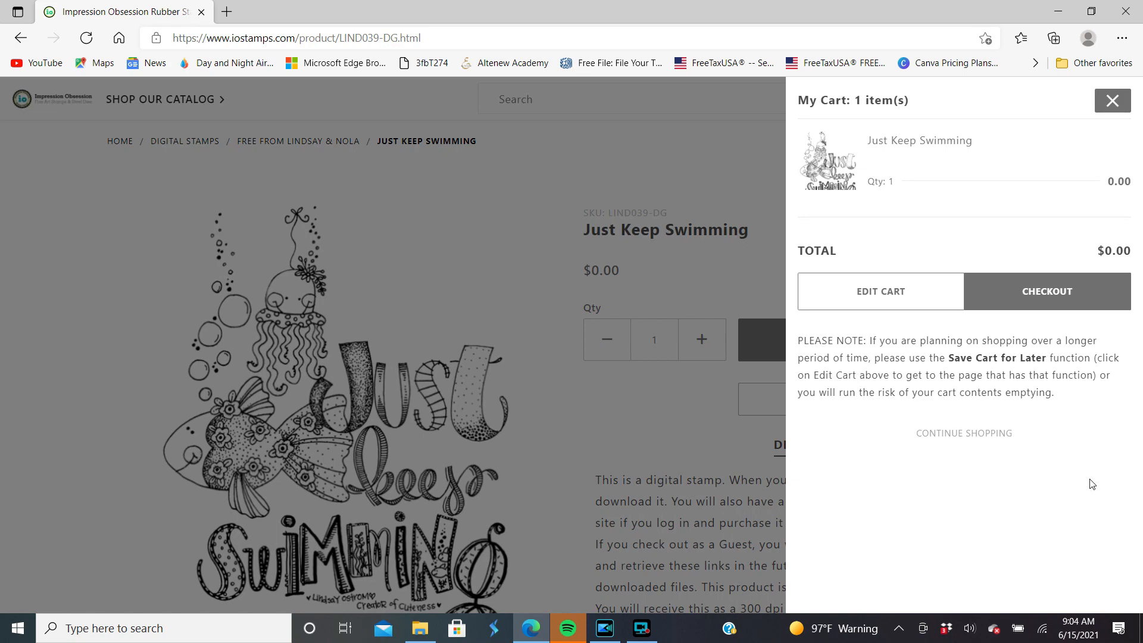
Check out the cart as a guest and download the Just Keep Swimming digital stamp from the order confirmation
click(1039, 295)
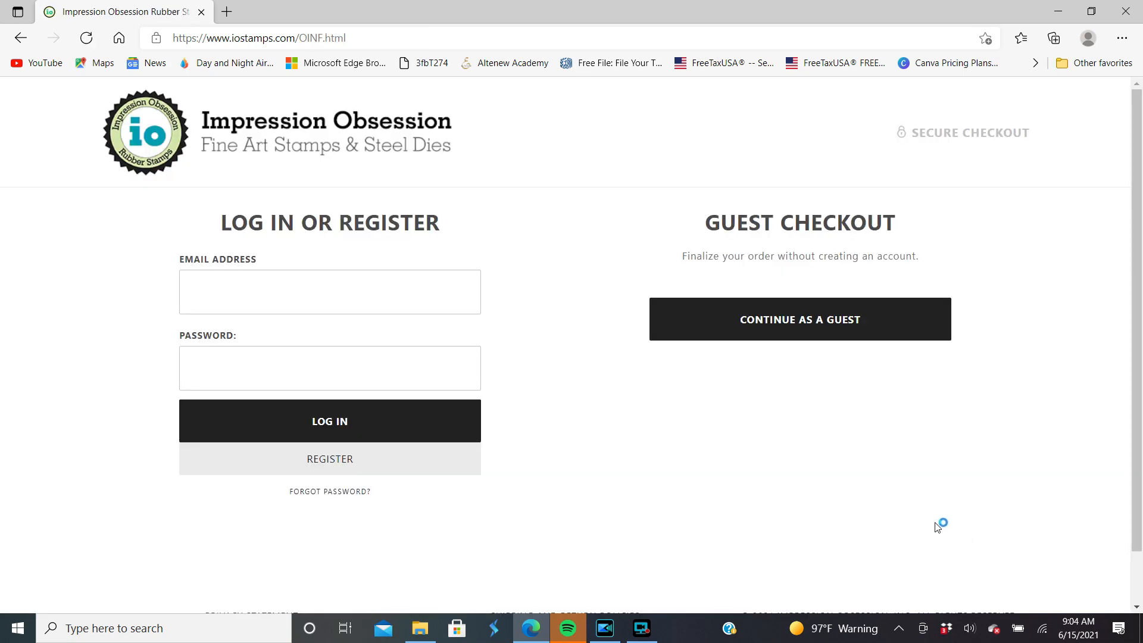
click(800, 324)
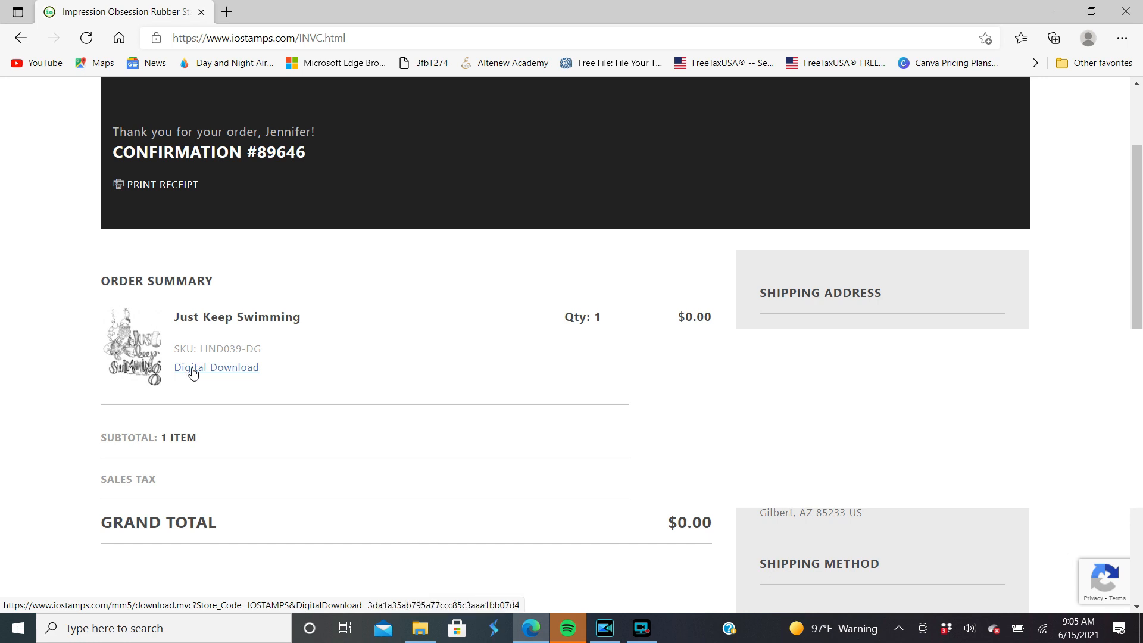
click(193, 369)
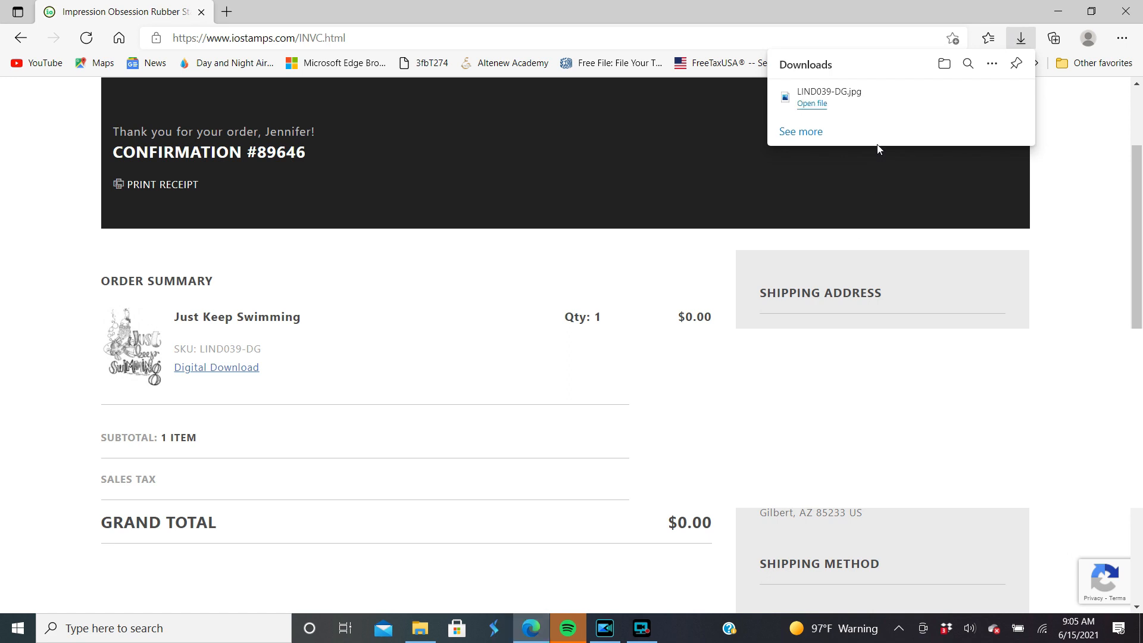
Open the downloaded LIND039-DG.jpg and set up saving a copy as JPG, expanding the YouTube folder inside Pictures
click(812, 104)
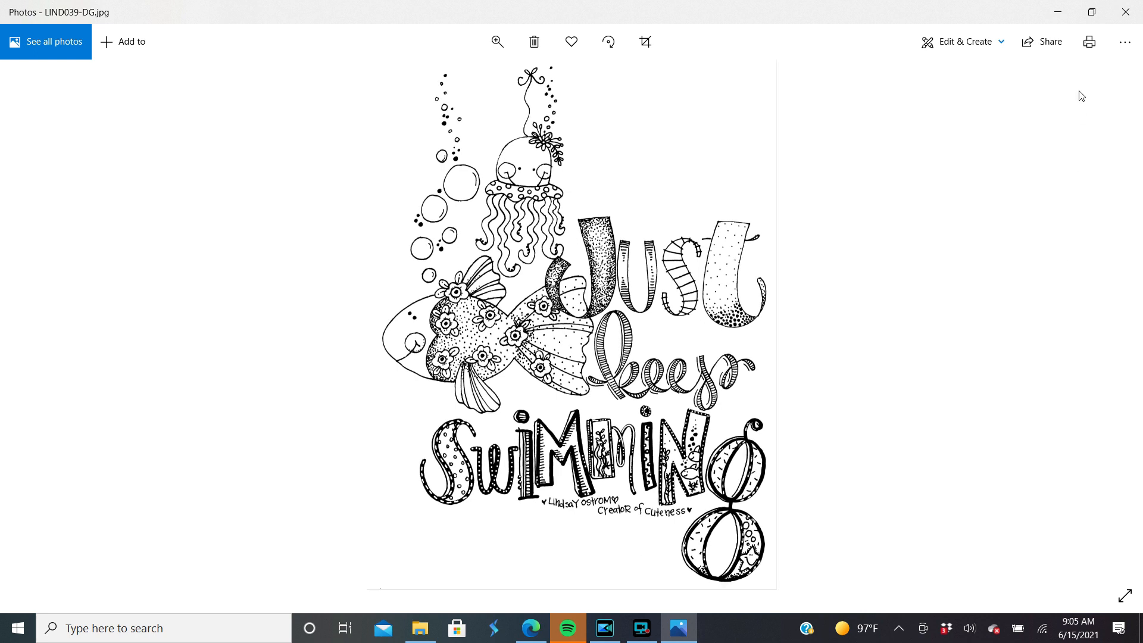
click(1122, 49)
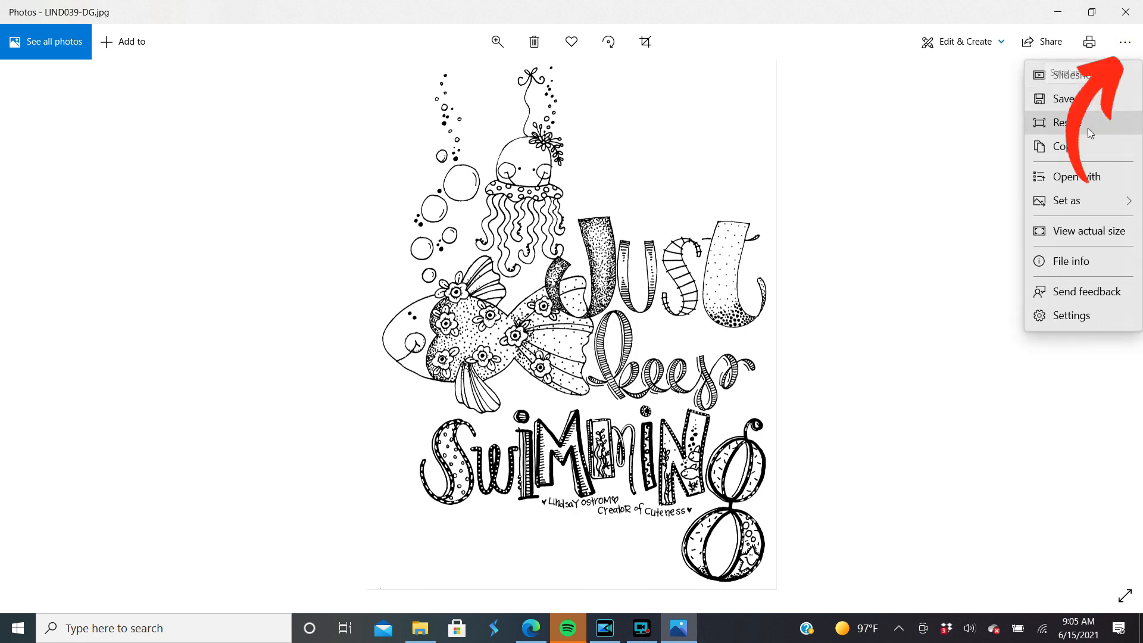
click(1087, 100)
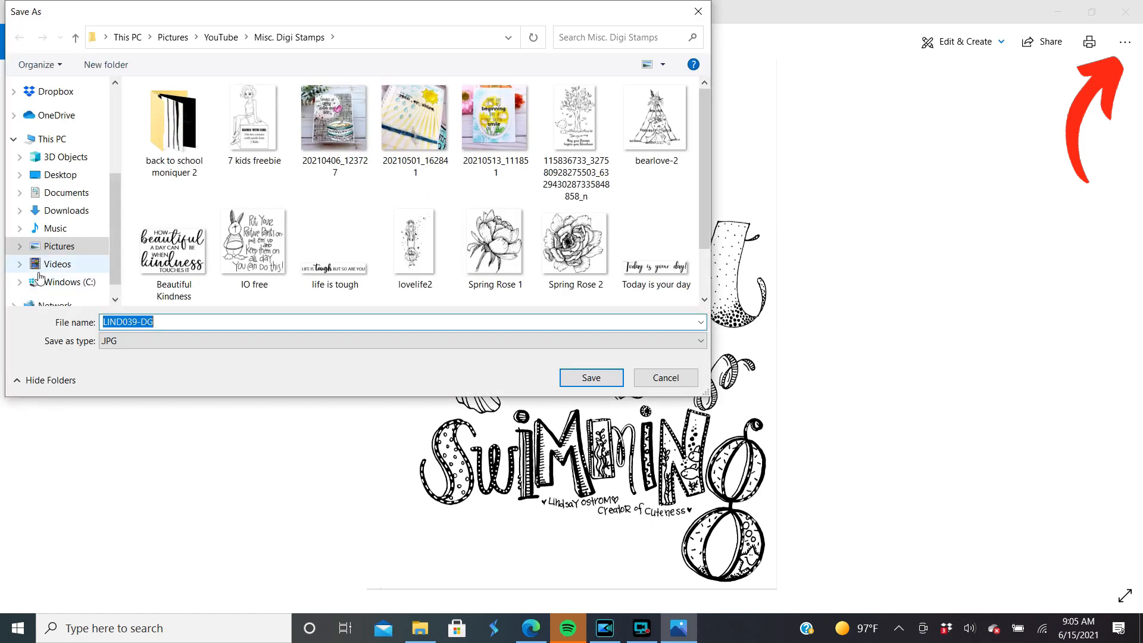
click(19, 246)
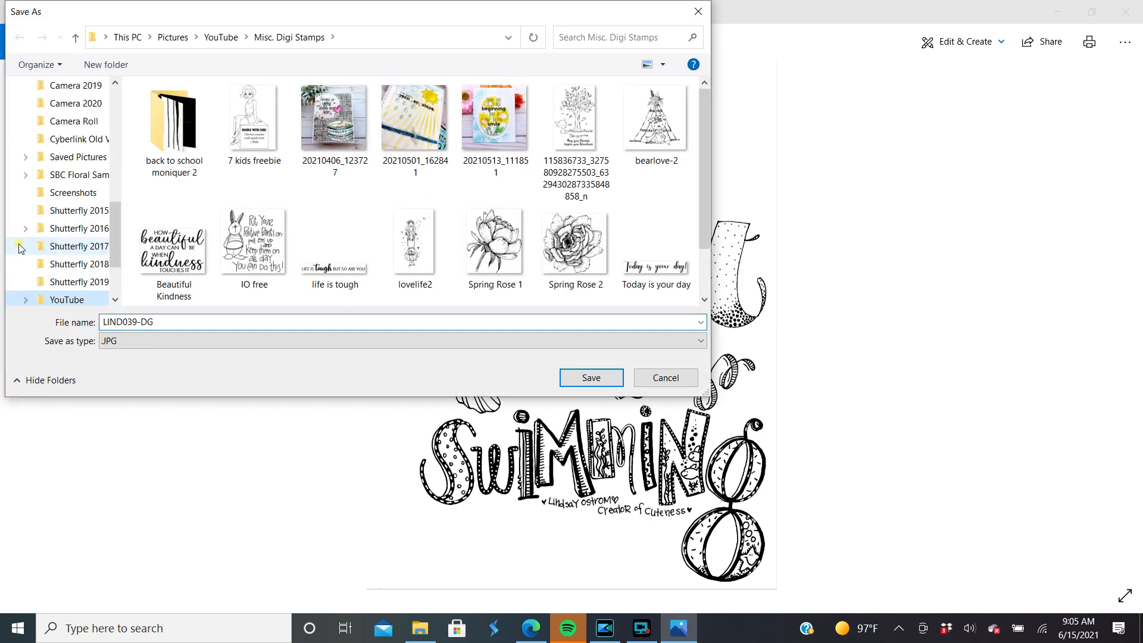
click(25, 299)
click(168, 323)
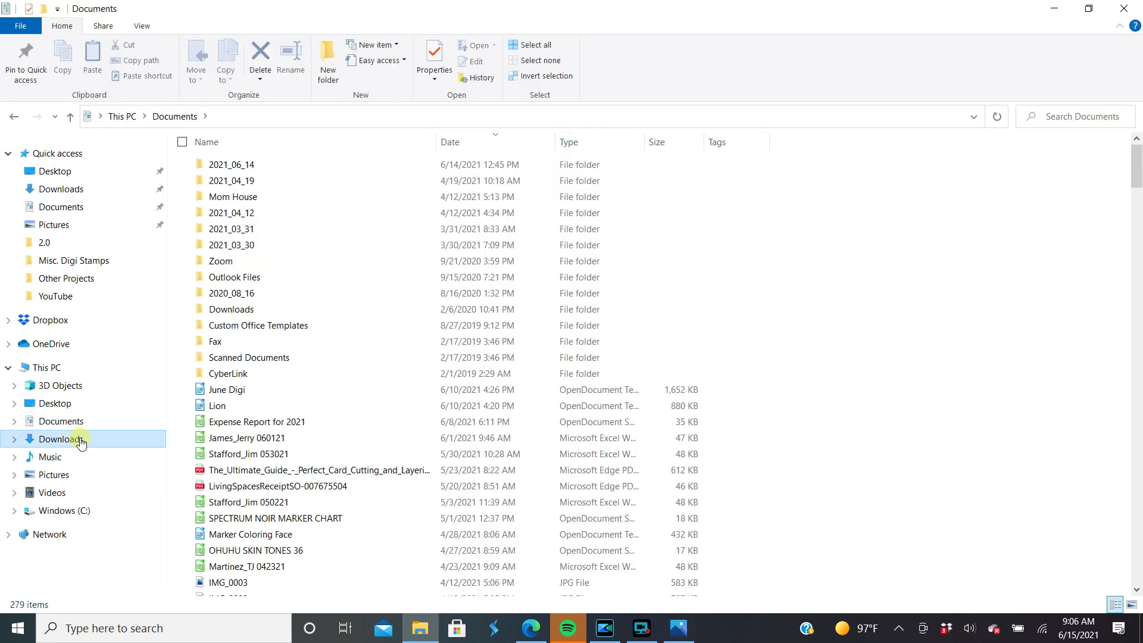
Show the Downloads folder in File Explorer and locate the LIND039-DG image file
click(83, 440)
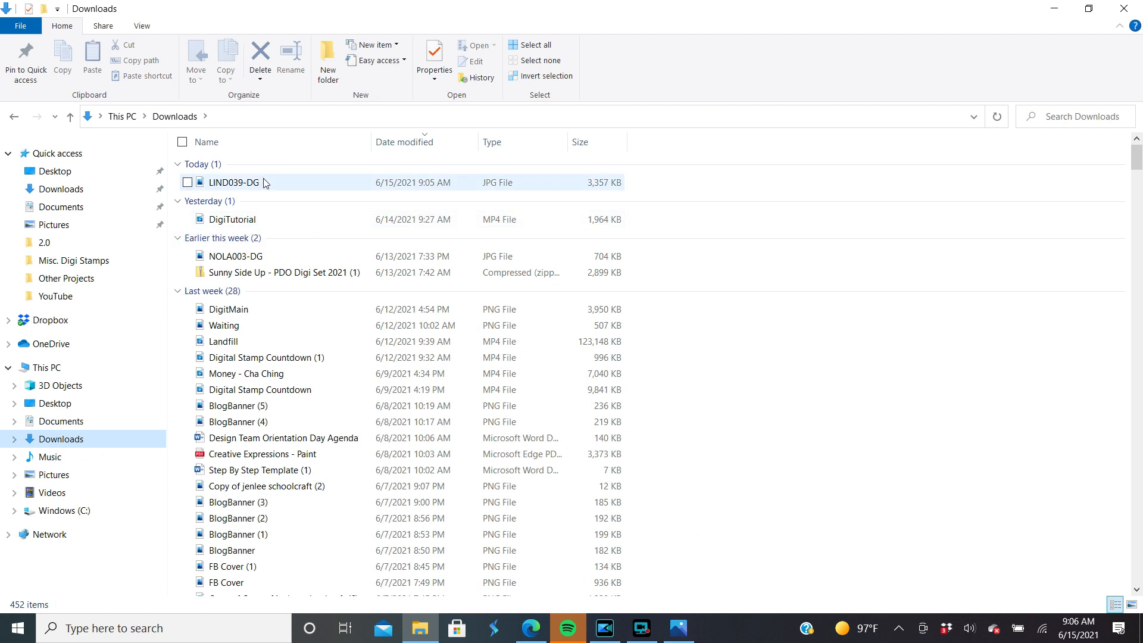
mouse_move(266, 183)
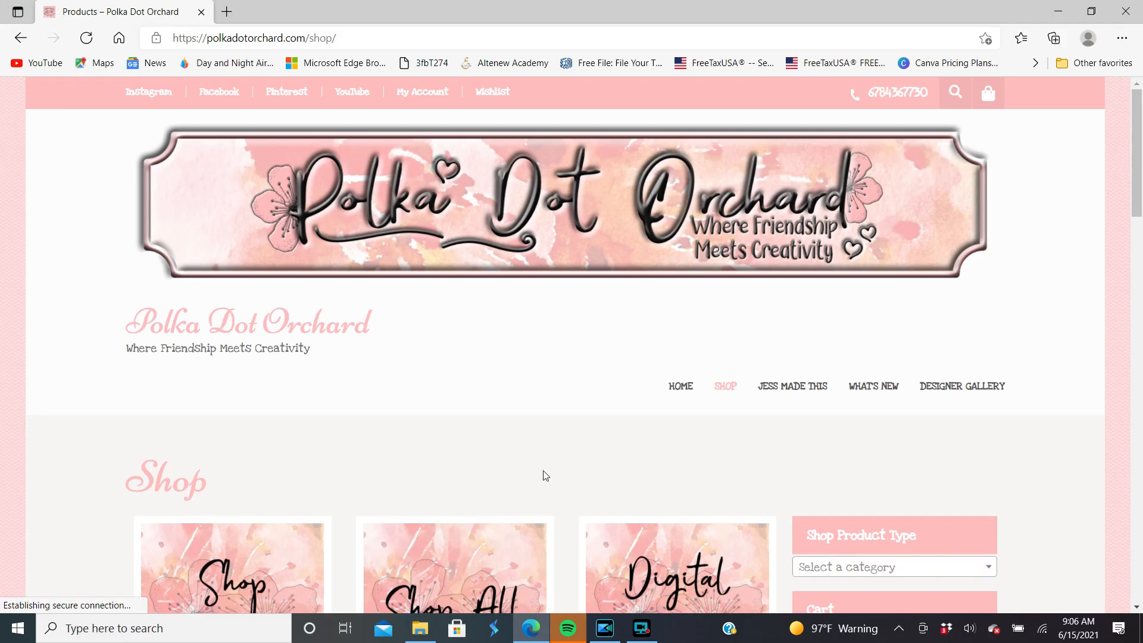
Browse the Shop All category on the Polka Dot Orchard website and open the Life Needs Music stamp set on page 10
scroll(541, 475, down, 3)
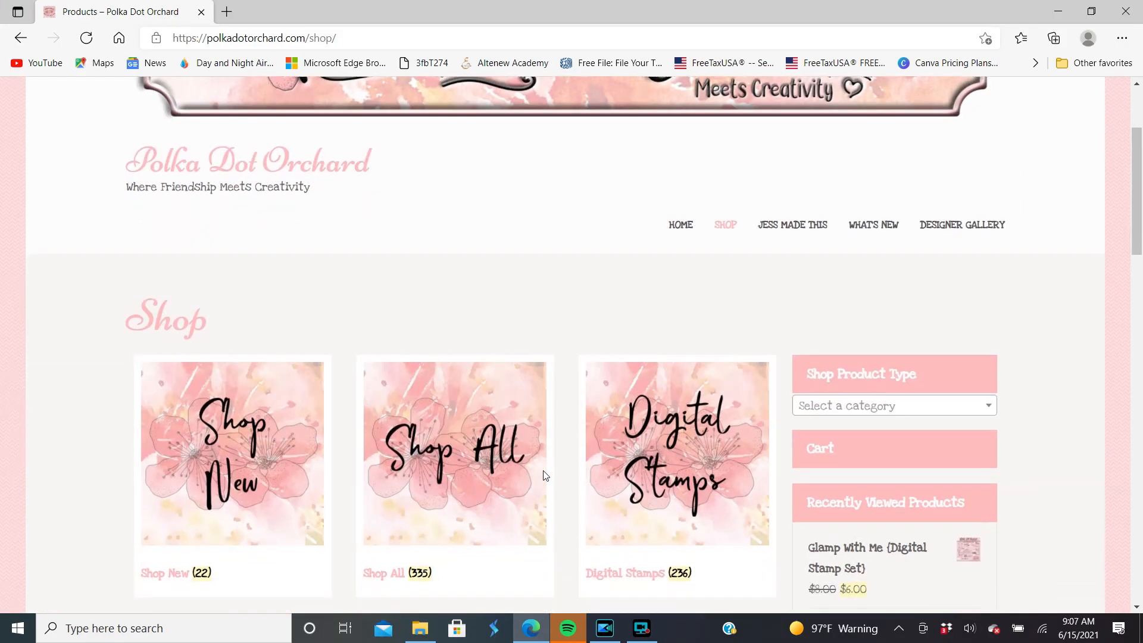
click(449, 460)
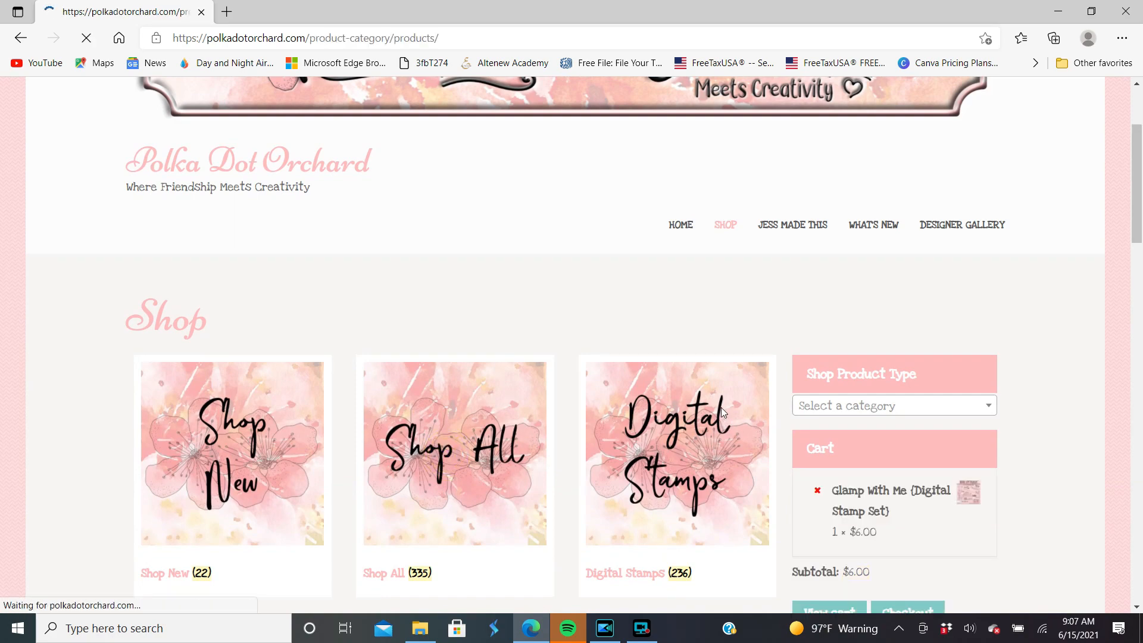
scroll(891, 389, down, 3)
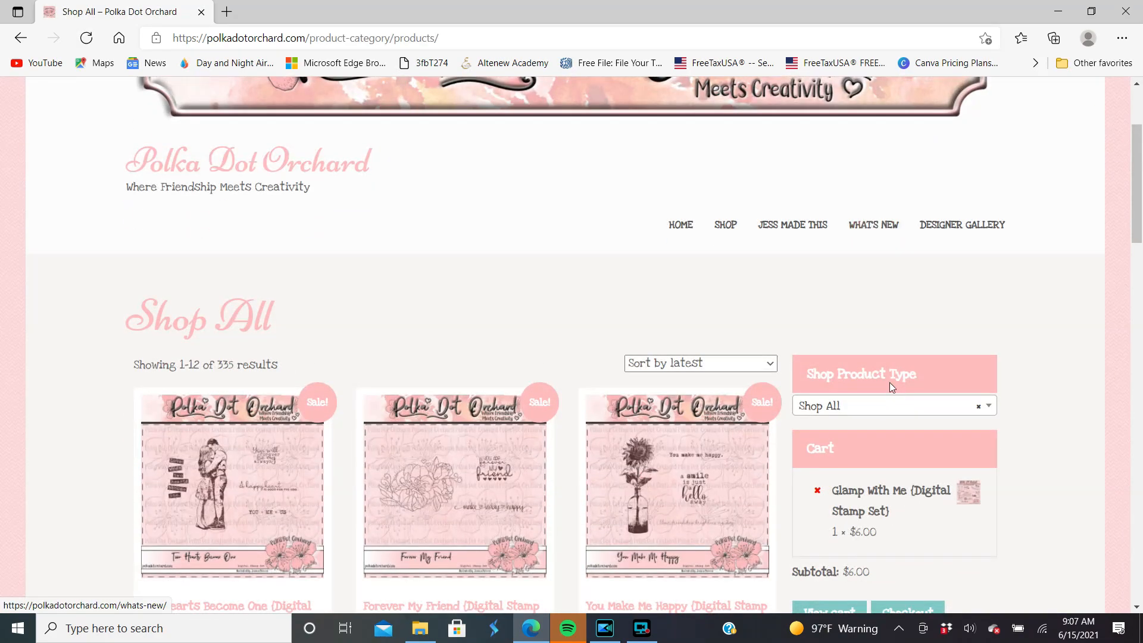
scroll(930, 364, down, 3)
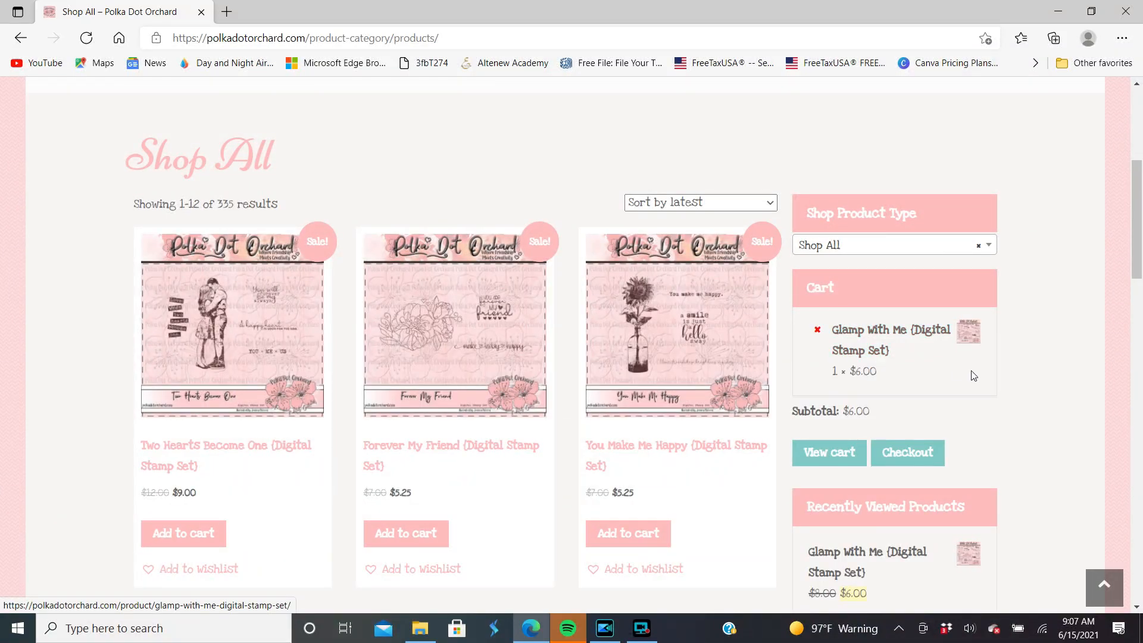
scroll(1060, 326, down, 3)
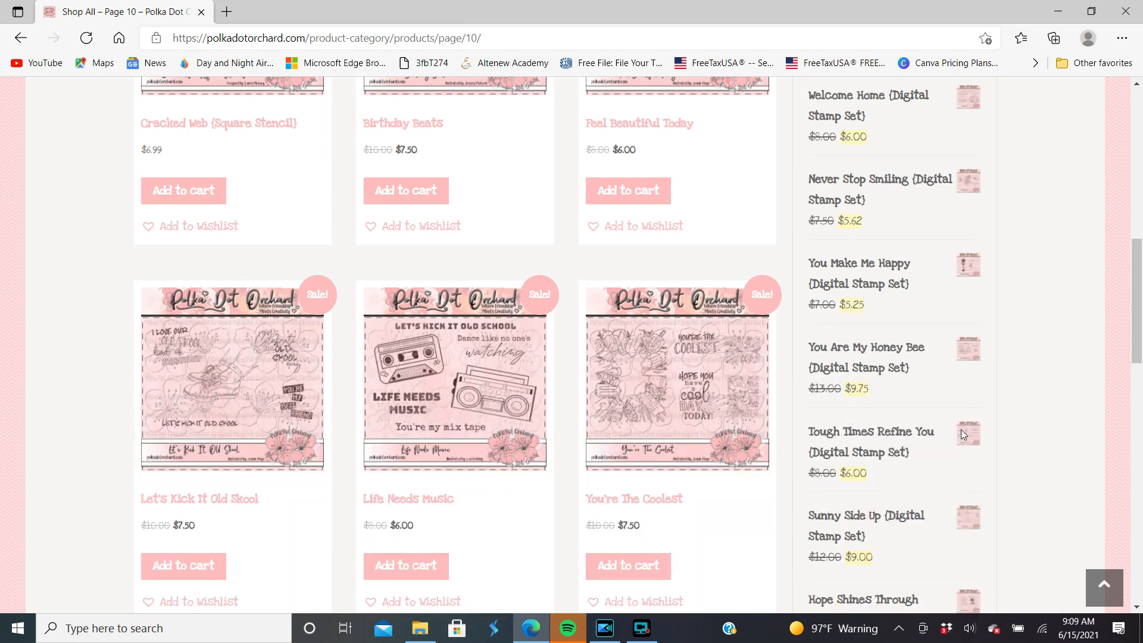
scroll(960, 430, down, 1)
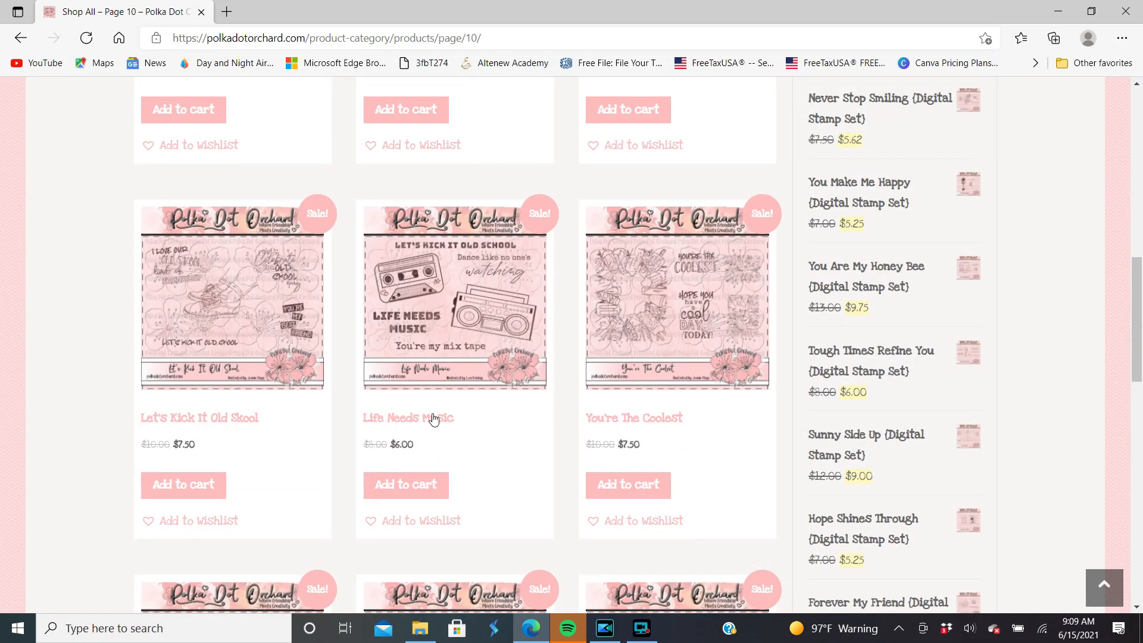
click(424, 318)
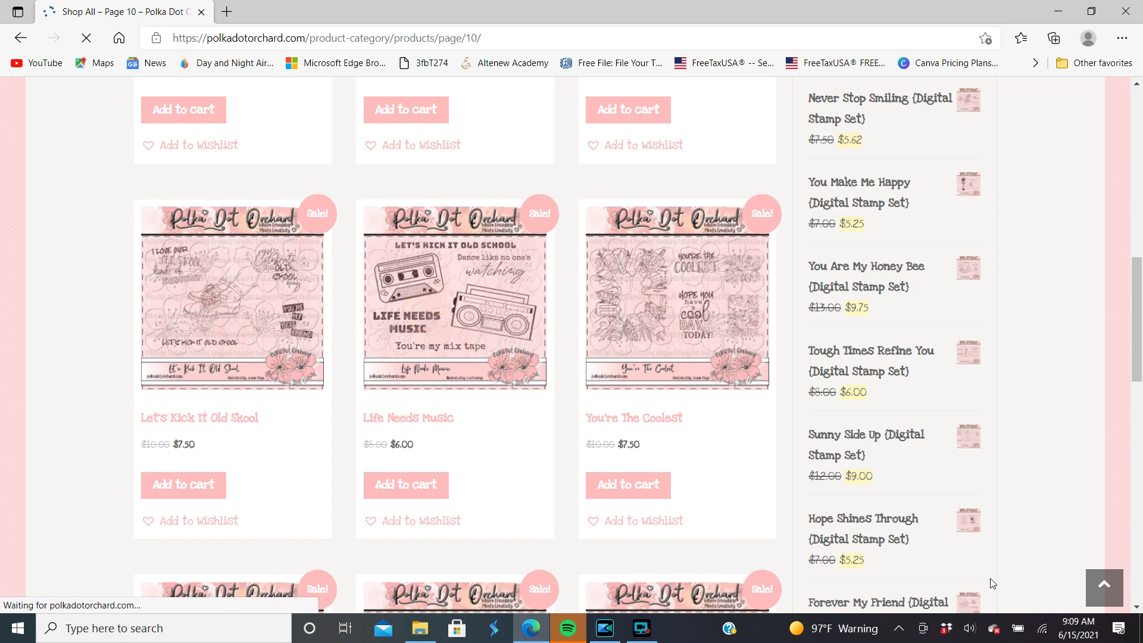
Add one Life Needs Music stamp set to the cart and open the cart
scroll(752, 574, down, 4)
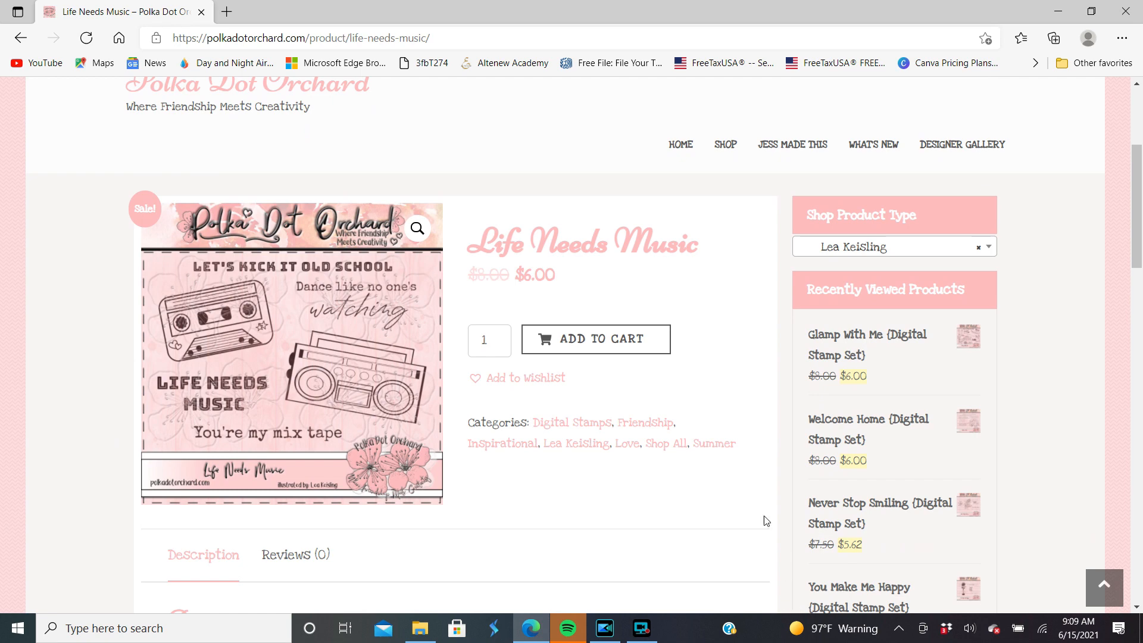
click(601, 344)
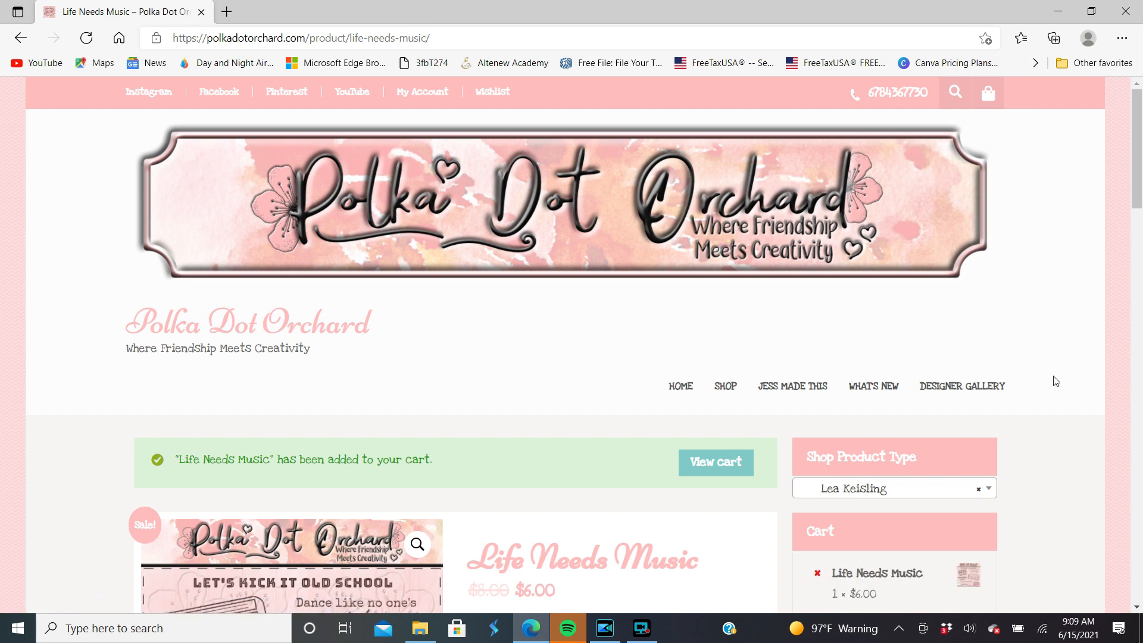
click(987, 94)
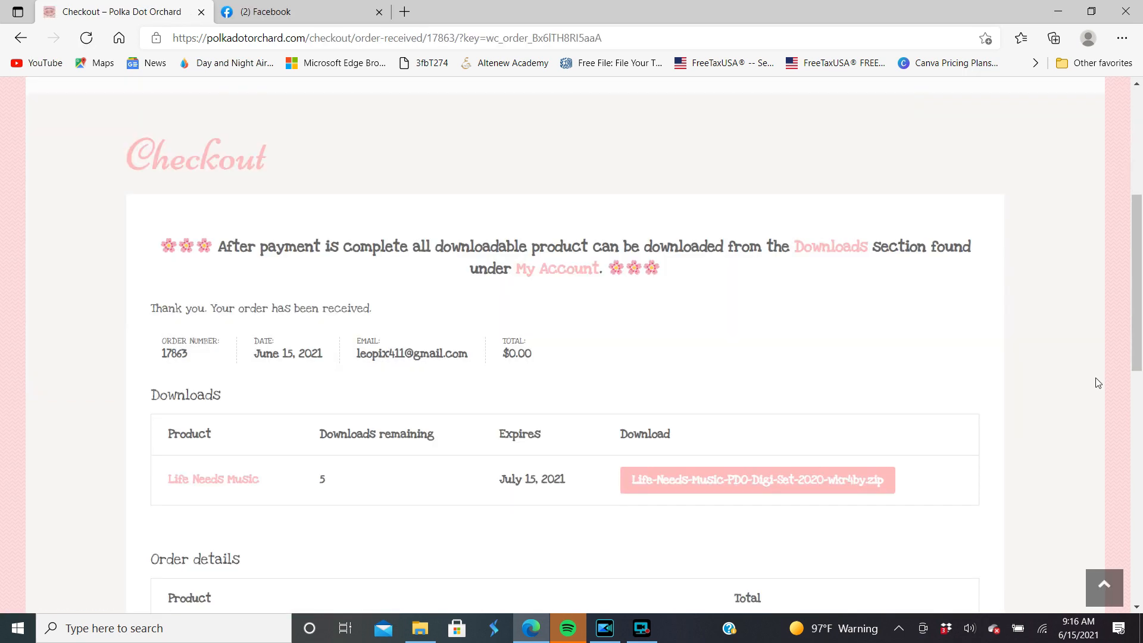
Review the received order's details and download the Life-Needs-Music-PDO-Digi-Set-2020 zip file
scroll(1098, 382, down, 2)
scroll(1098, 382, down, 2)
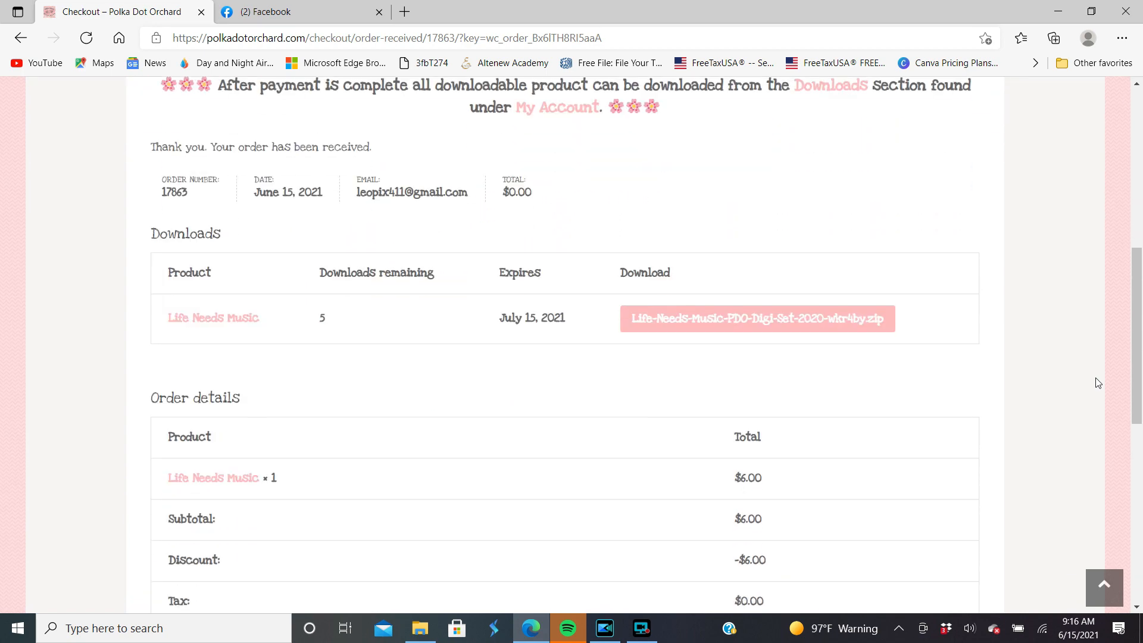
scroll(1098, 383, down, 2)
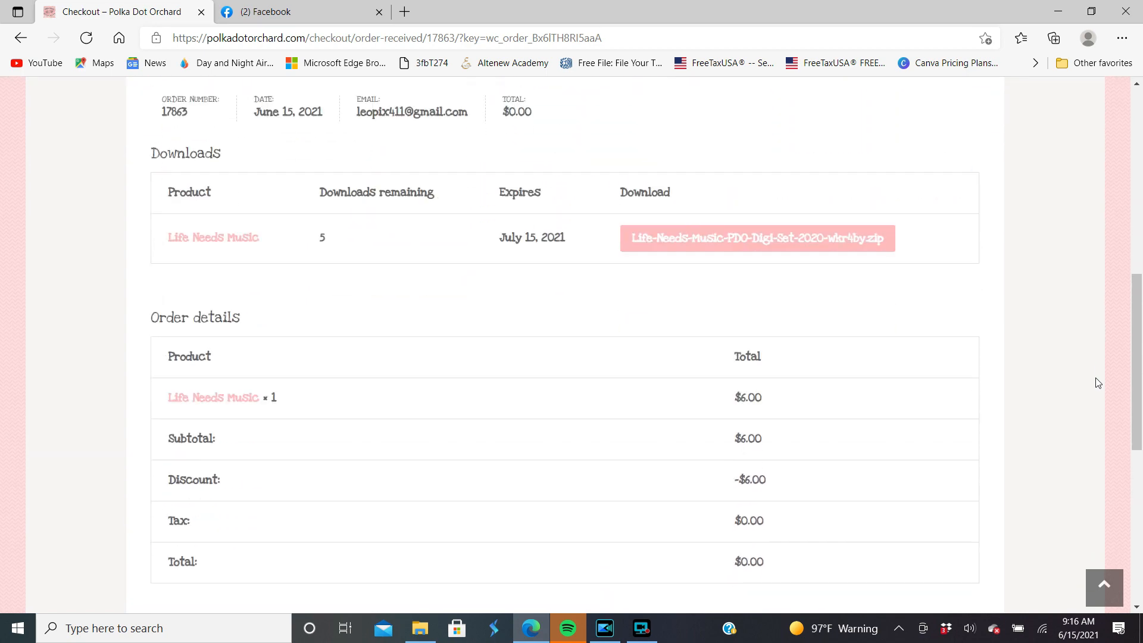
click(793, 240)
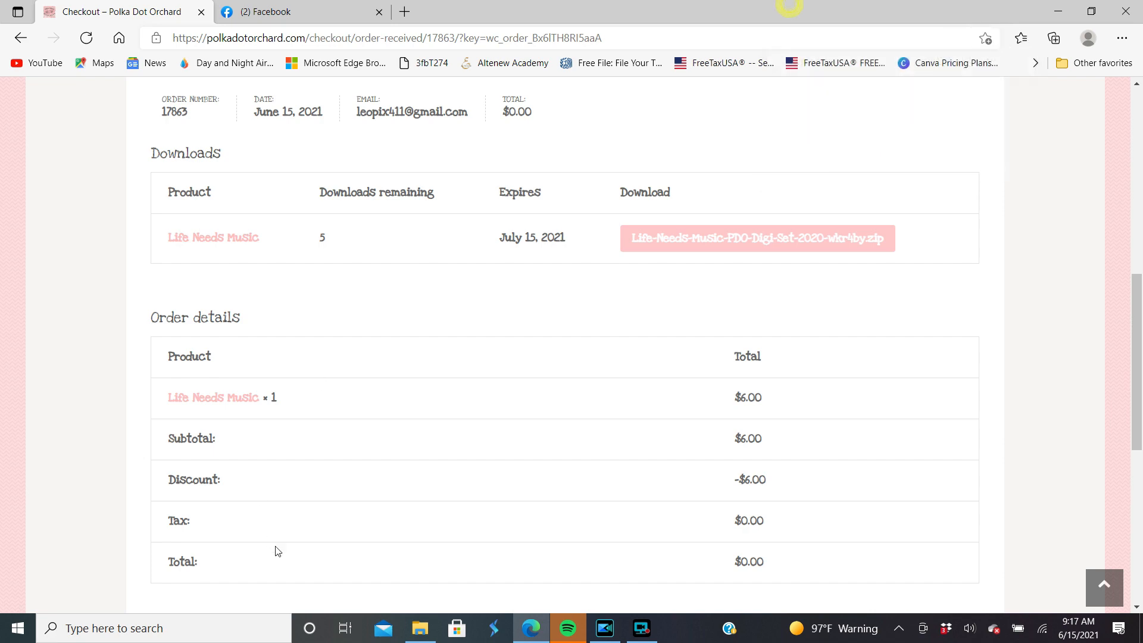
Switch to File Explorer and copy the Life-Needs-Music zip from Downloads into the Polka Dot Orchard folder under Pictures, YouTube
click(426, 637)
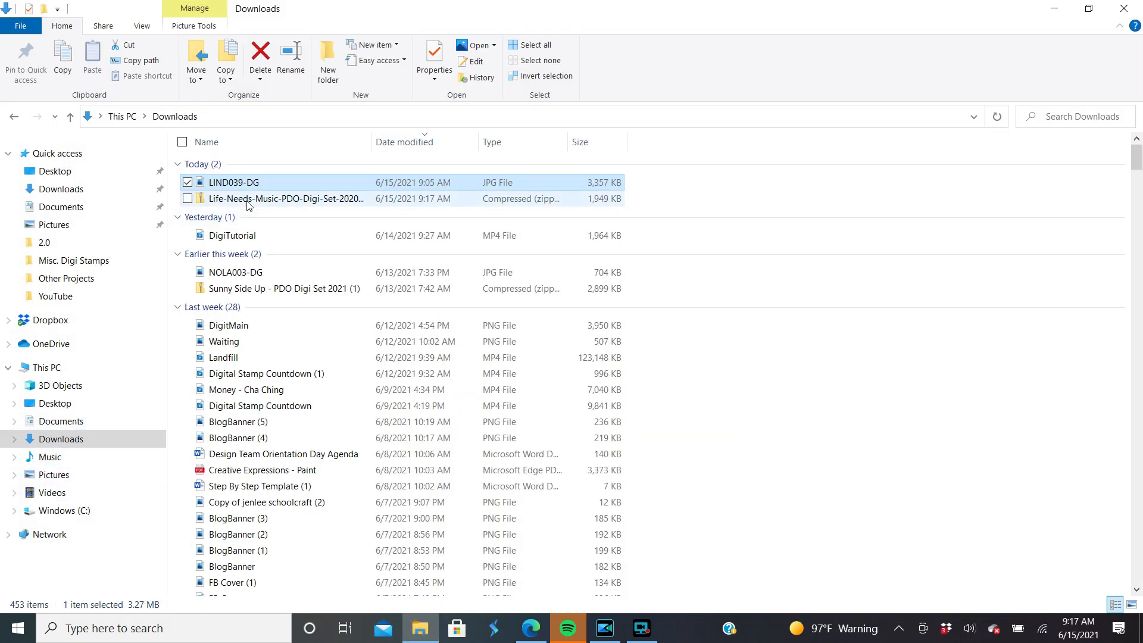
click(290, 199)
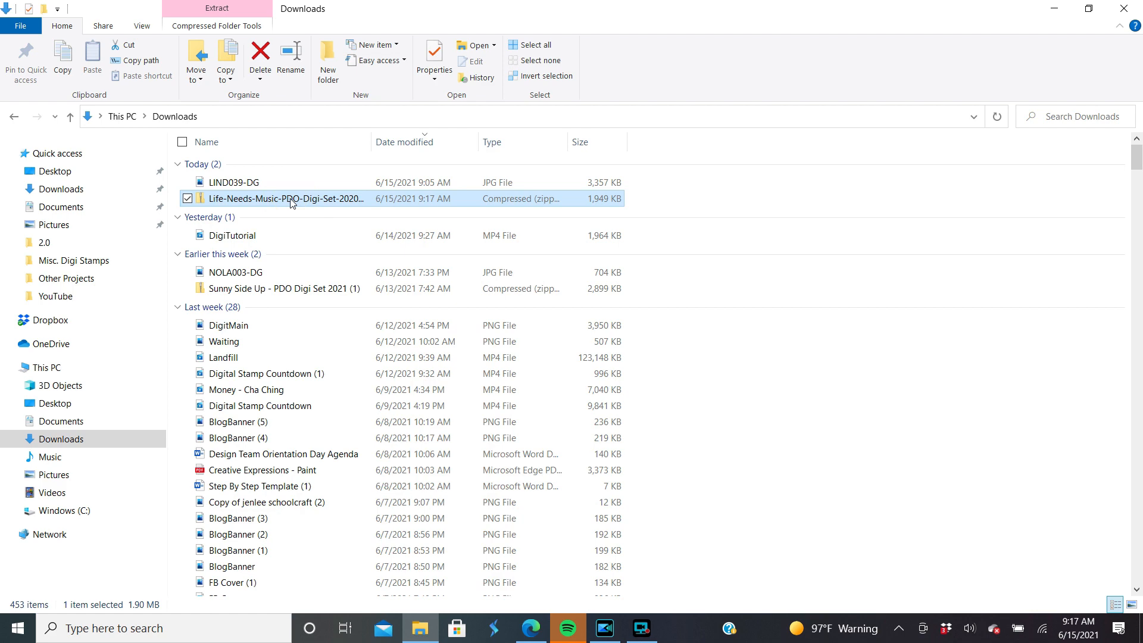
right_click(291, 203)
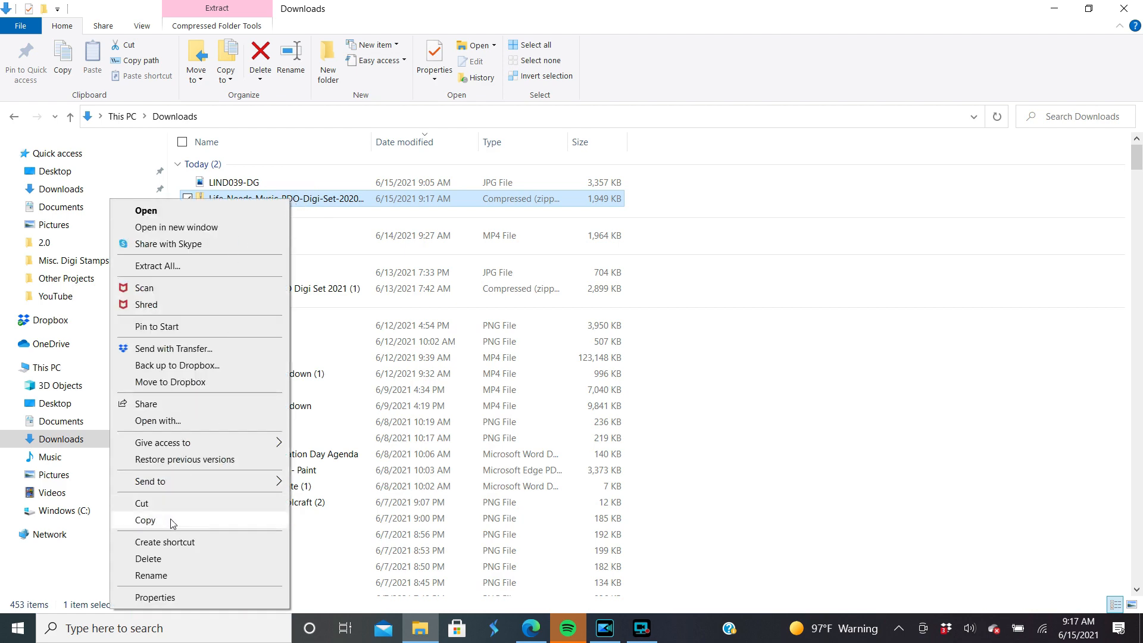
click(145, 520)
click(14, 474)
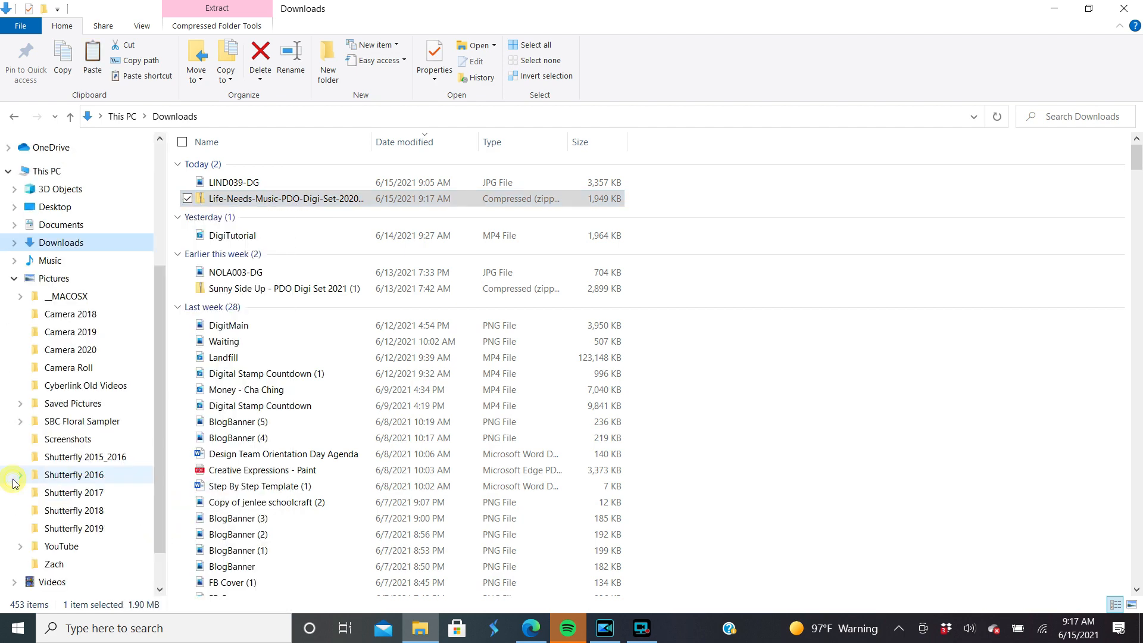
click(19, 547)
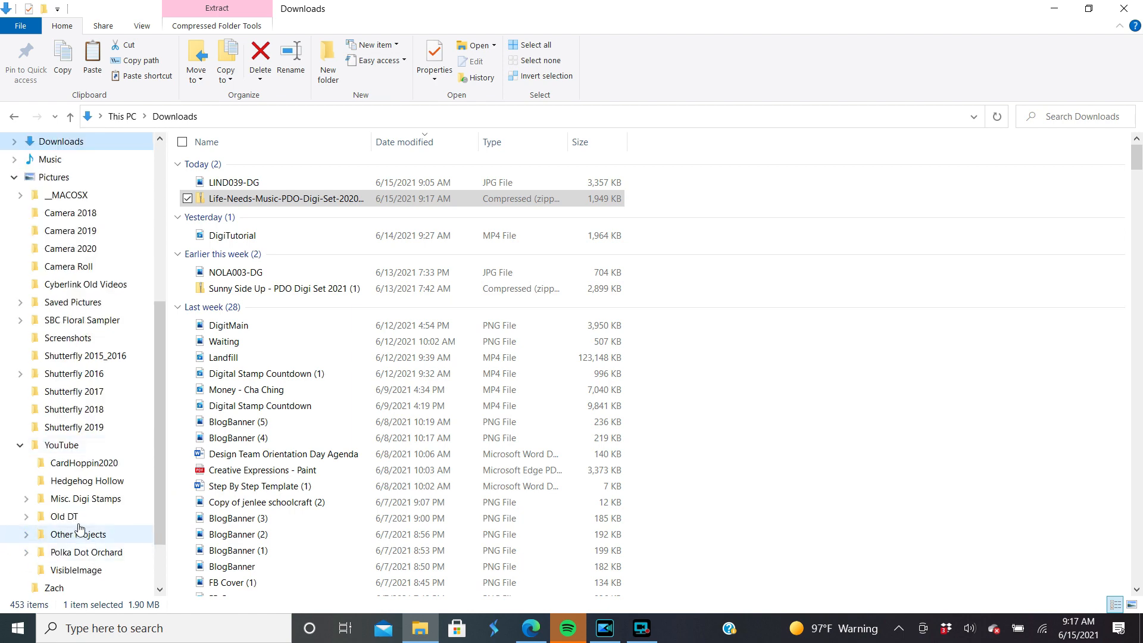
right_click(102, 558)
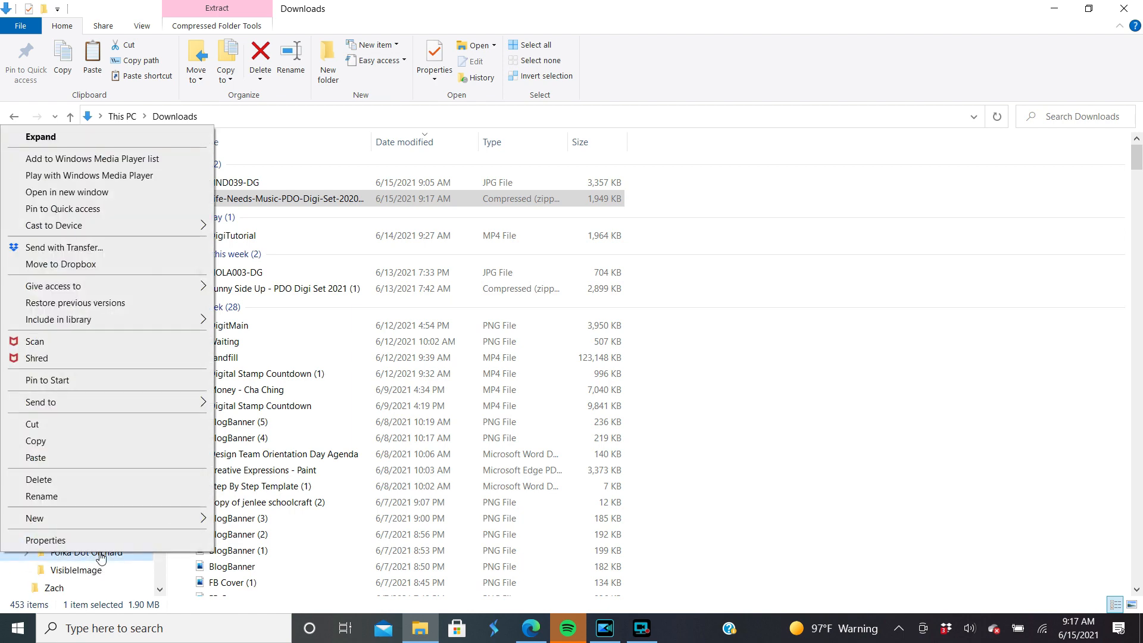
click(35, 457)
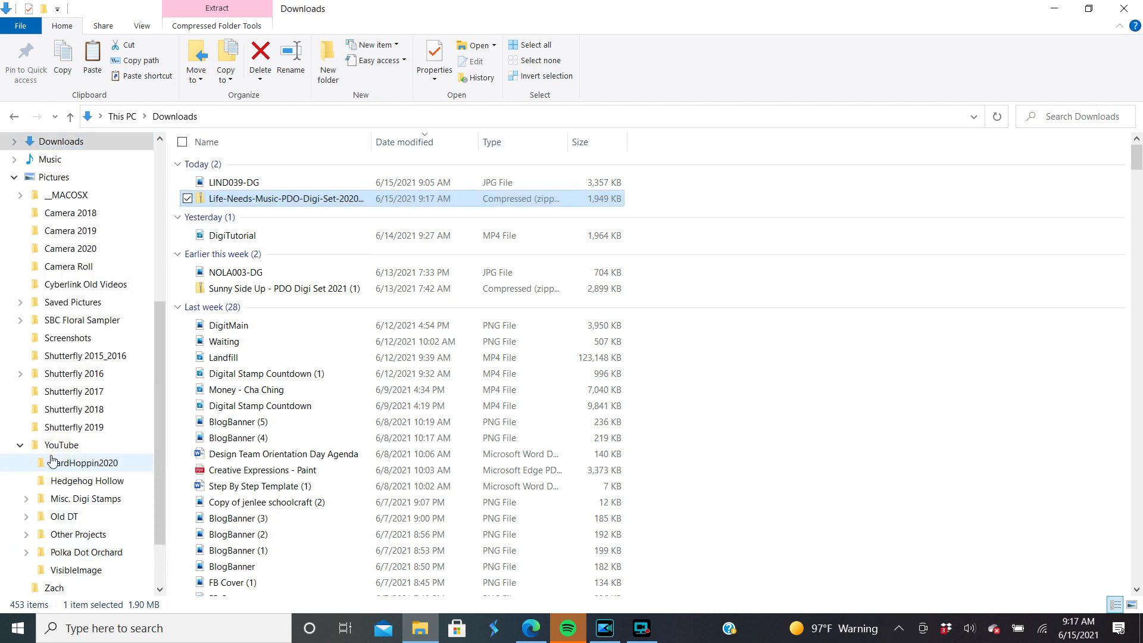
Extract all files of the Life-Needs-Music zip in the Polka Dot Orchard folder and open the extracted Life Needs Music set folder
click(99, 560)
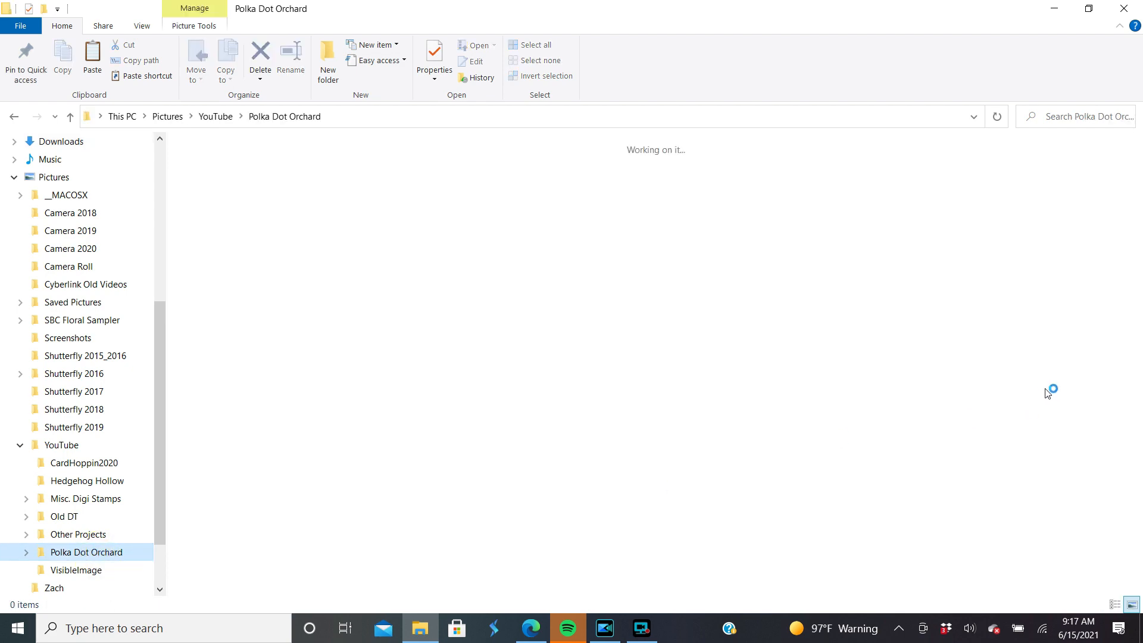
click(433, 441)
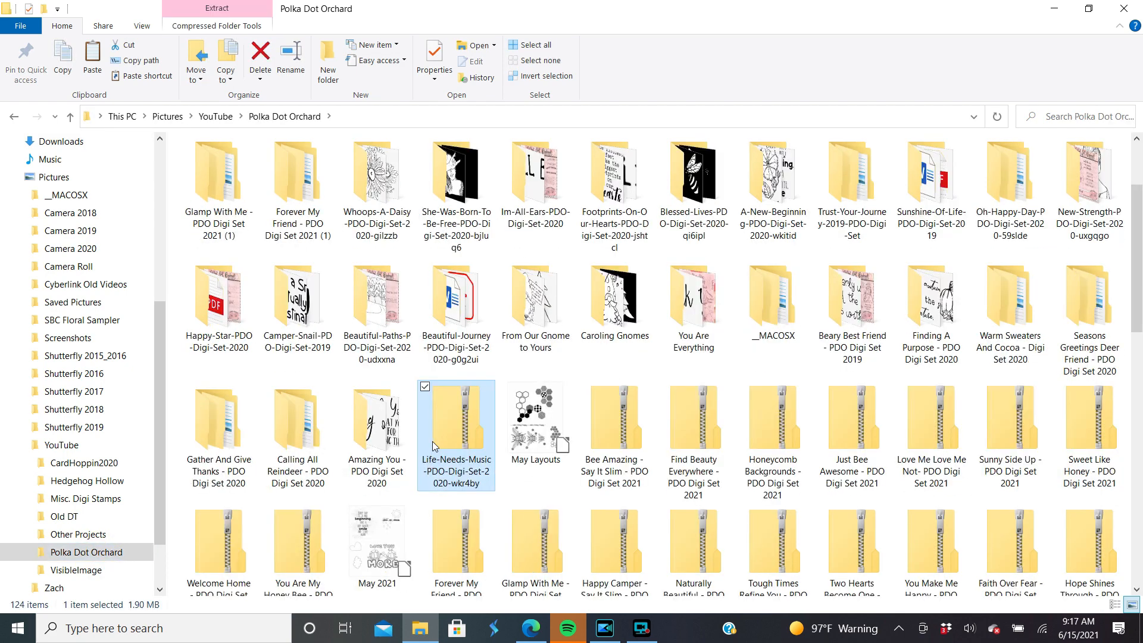
double_click(445, 432)
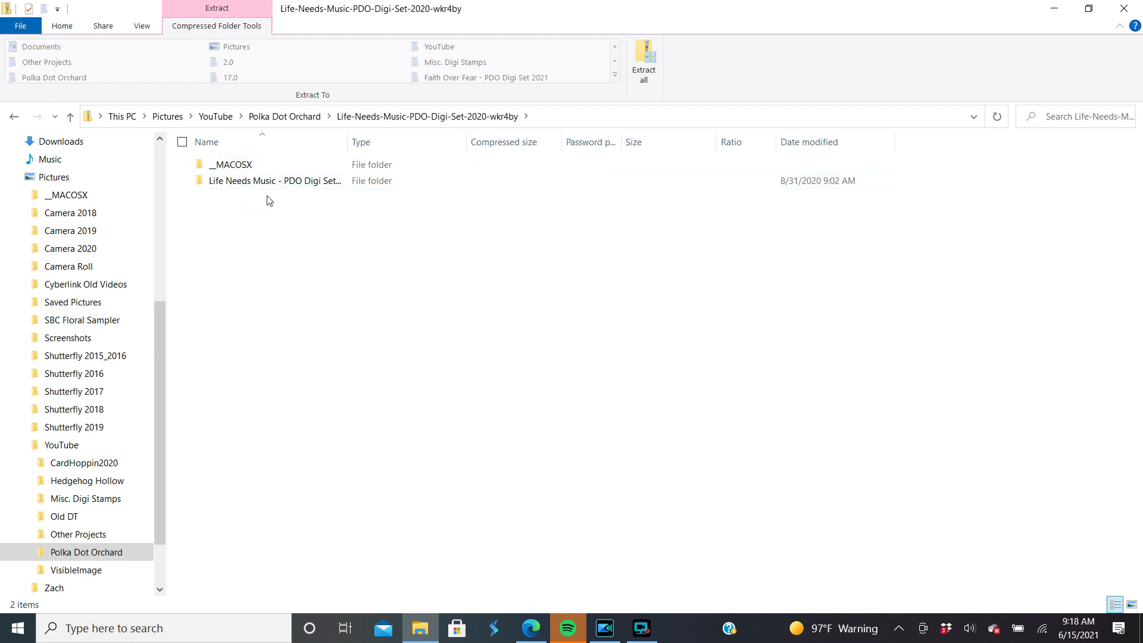
click(266, 180)
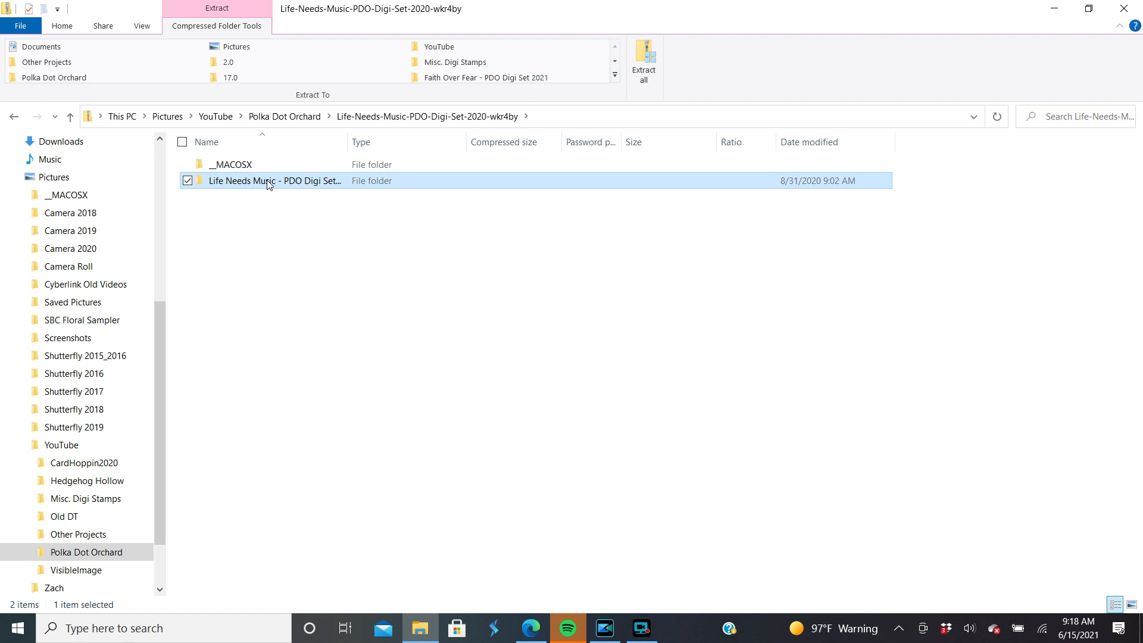
click(646, 71)
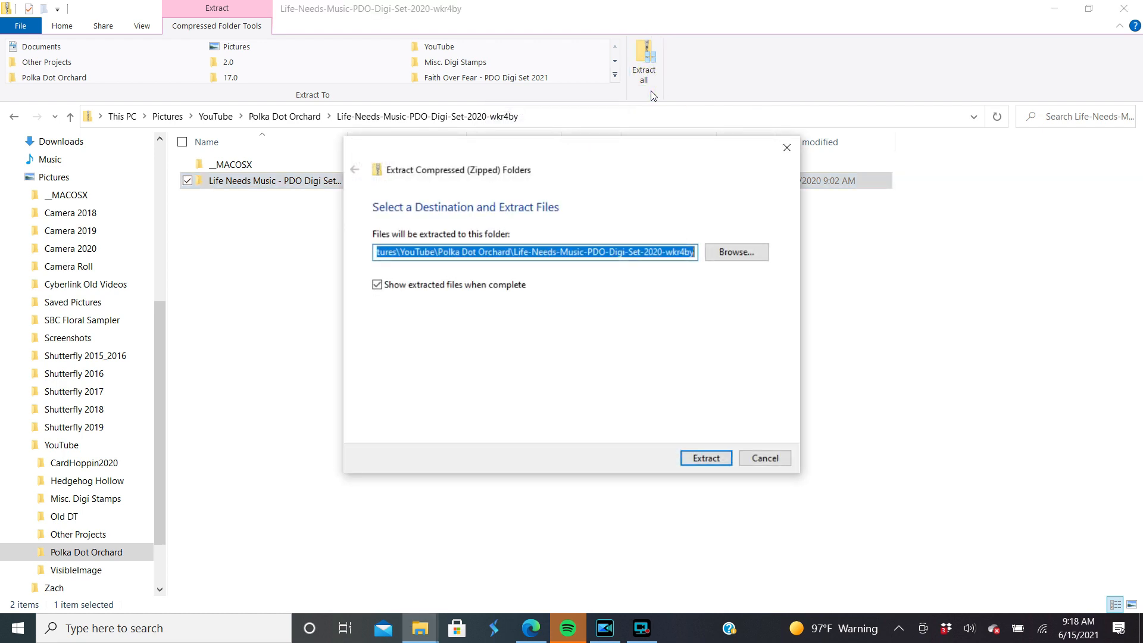
click(706, 458)
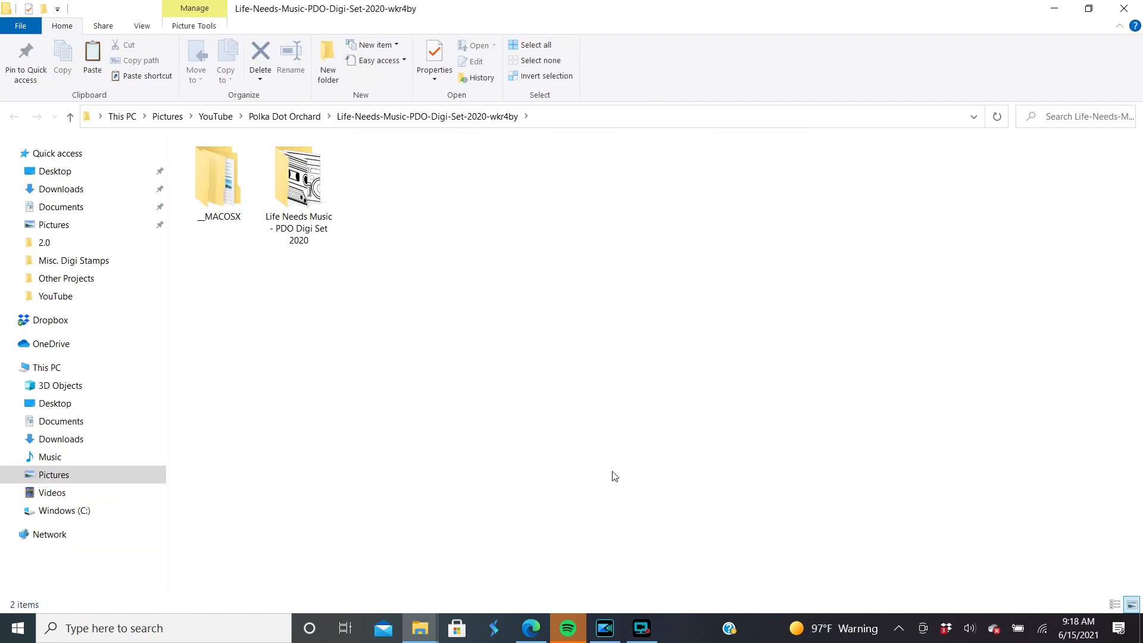
double_click(286, 198)
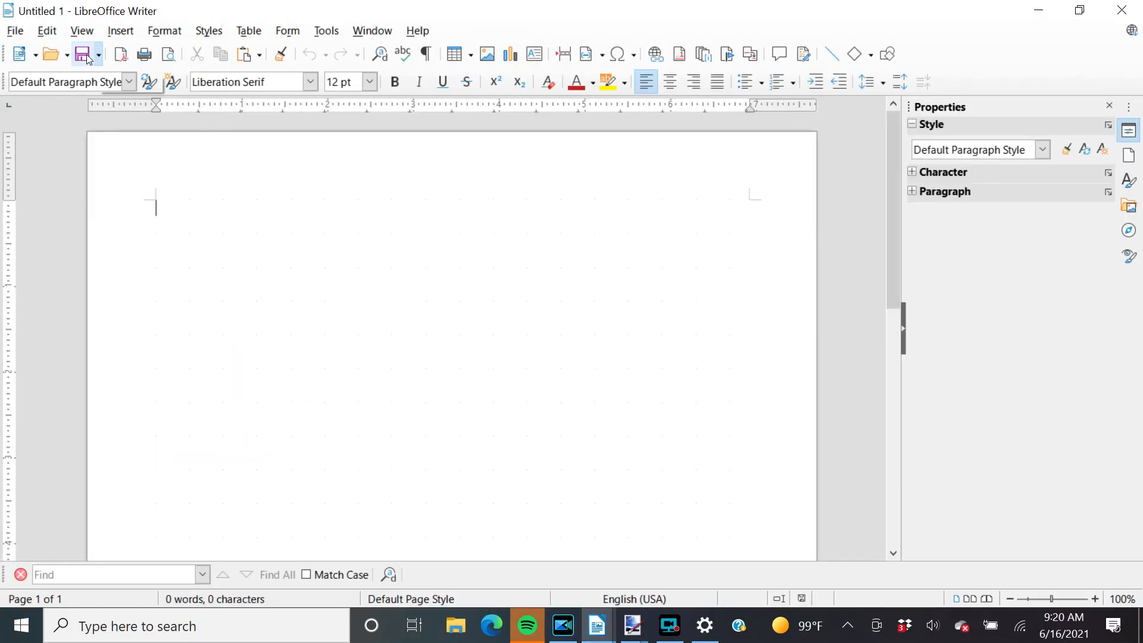
Switch to LibreOffice Writer and insert a text box about 4.18 × 5.48 inches at the page's upper-left margin
click(43, 32)
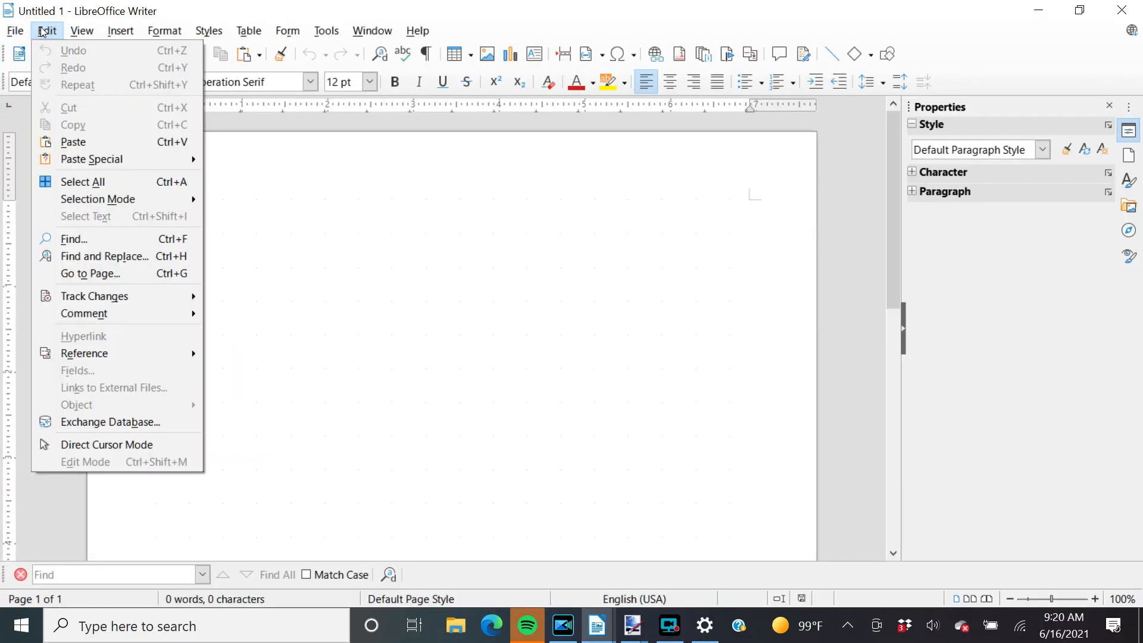
mouse_move(120, 33)
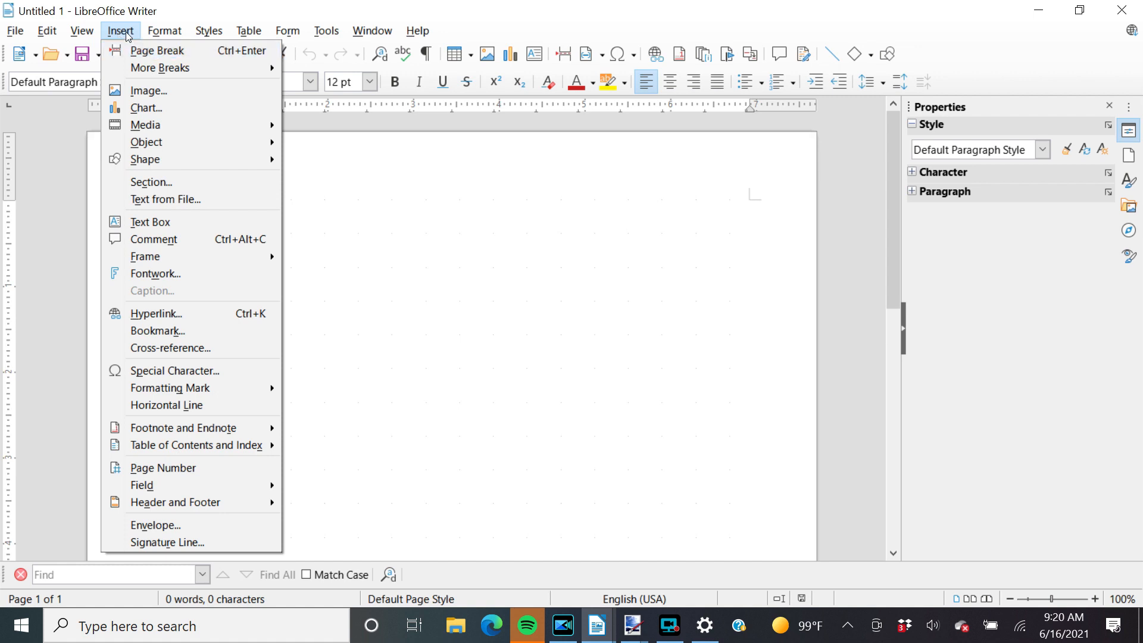
click(179, 223)
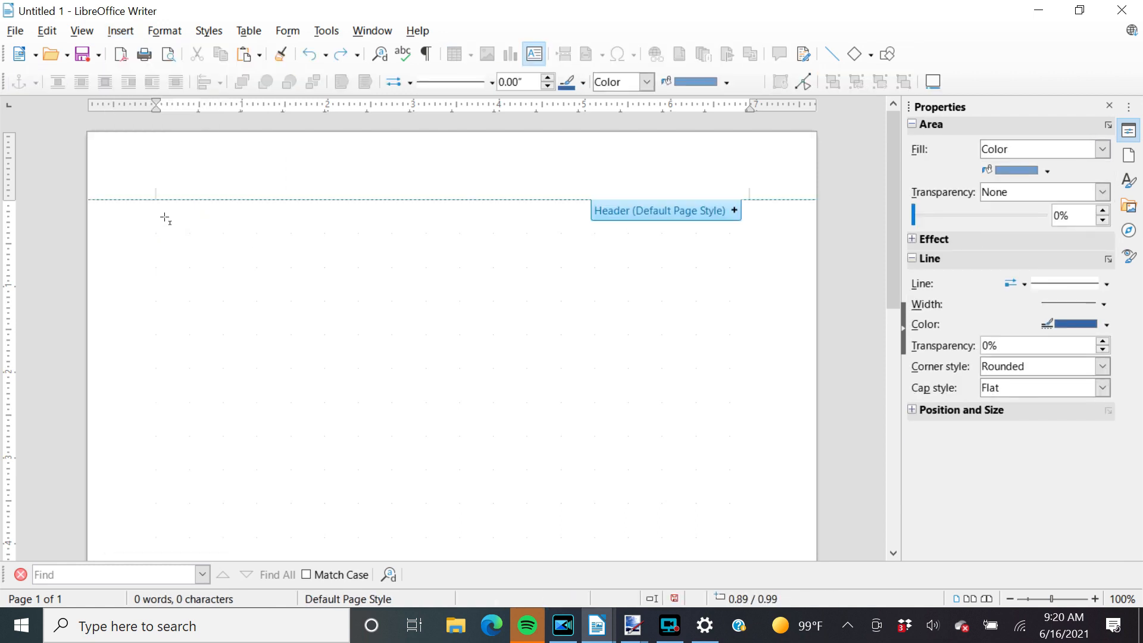
mouse_move(165, 217)
mouse_down()
mouse_move(329, 268)
mouse_move(430, 281)
mouse_move(398, 407)
mouse_move(449, 456)
mouse_move(542, 482)
mouse_move(474, 534)
mouse_move(421, 546)
mouse_move(438, 534)
mouse_move(396, 465)
mouse_move(490, 553)
mouse_move(431, 493)
mouse_move(389, 512)
mouse_move(543, 549)
mouse_move(532, 563)
mouse_move(526, 493)
mouse_move(523, 587)
mouse_move(500, 528)
mouse_move(475, 298)
mouse_move(455, 238)
mouse_up()
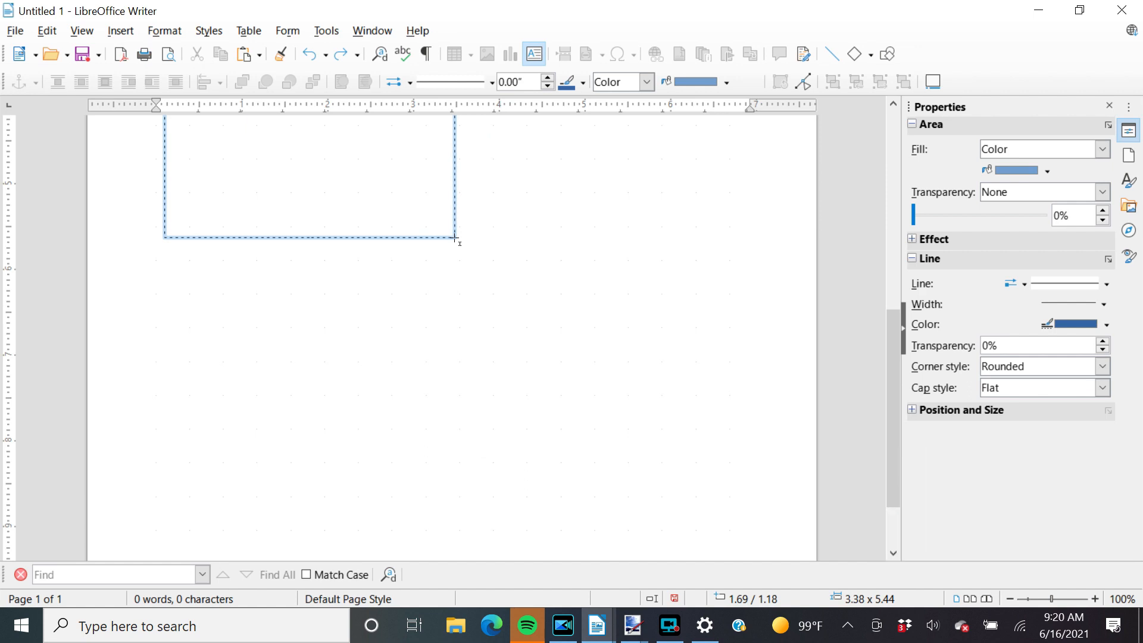
drag(456, 238, 525, 242)
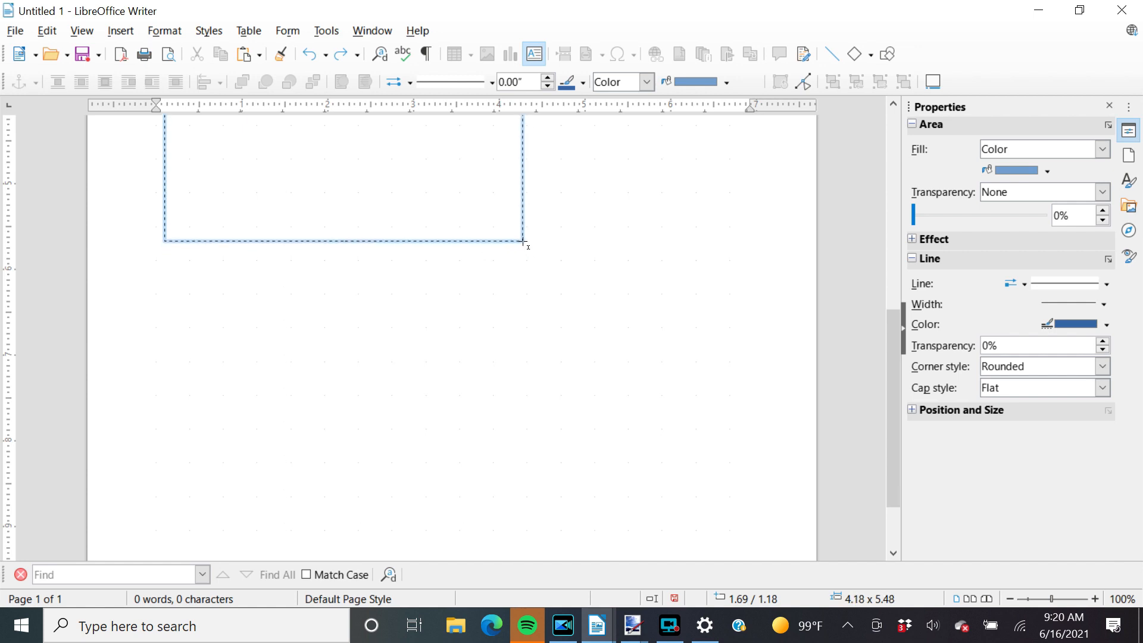
drag(523, 241, 524, 242)
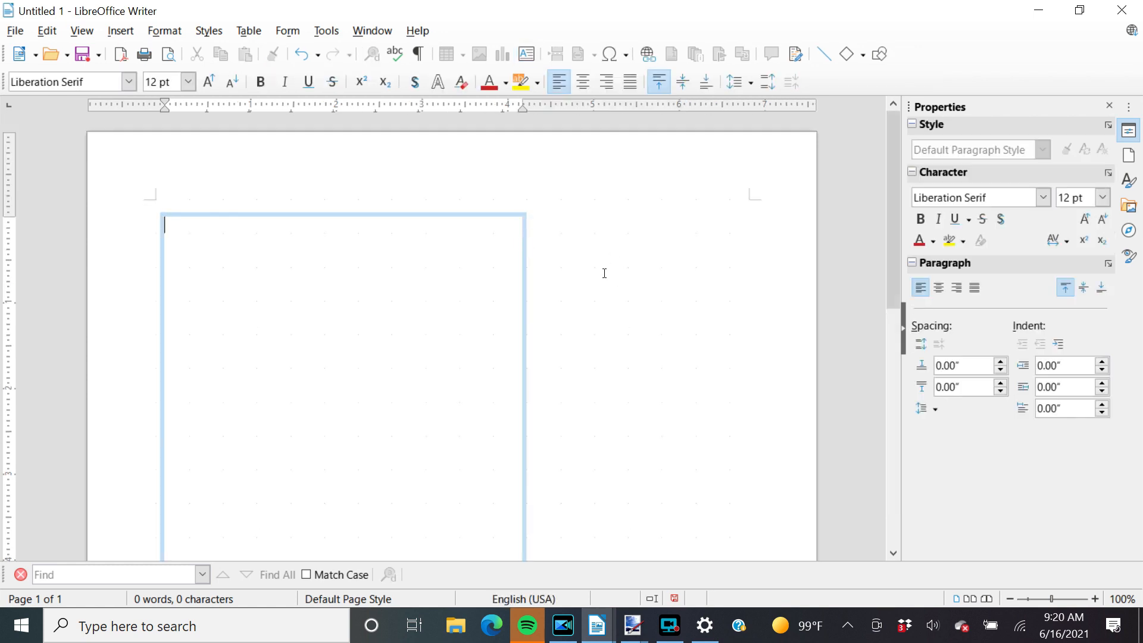
click(601, 225)
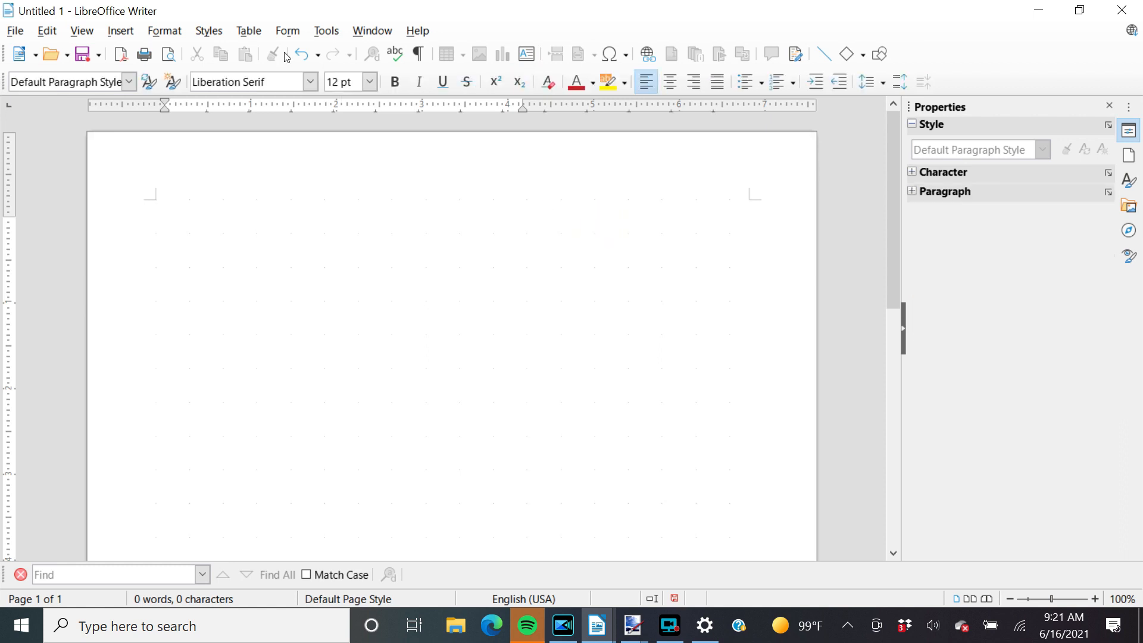
Give the text box a thin continuous outline, deselect it and check the frame on the page
click(314, 55)
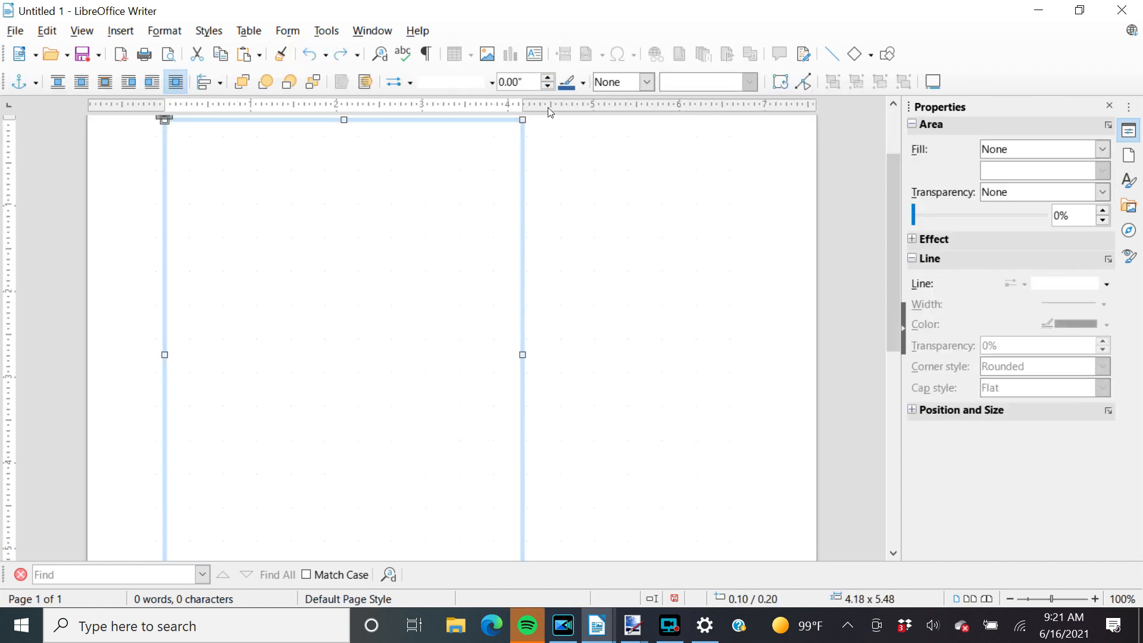
click(493, 83)
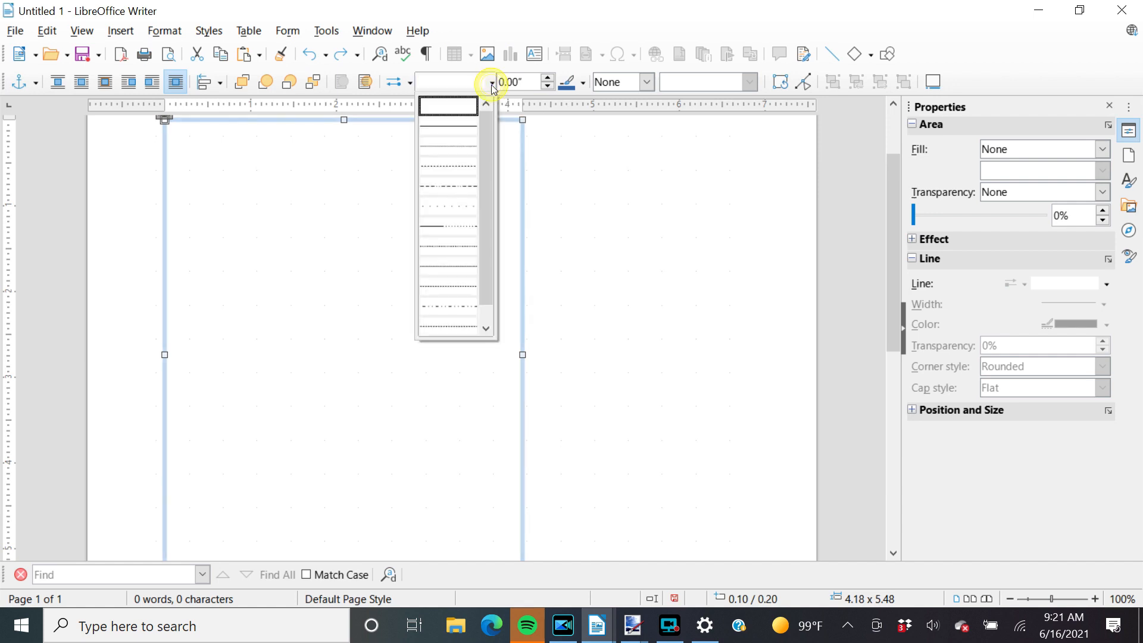
click(466, 125)
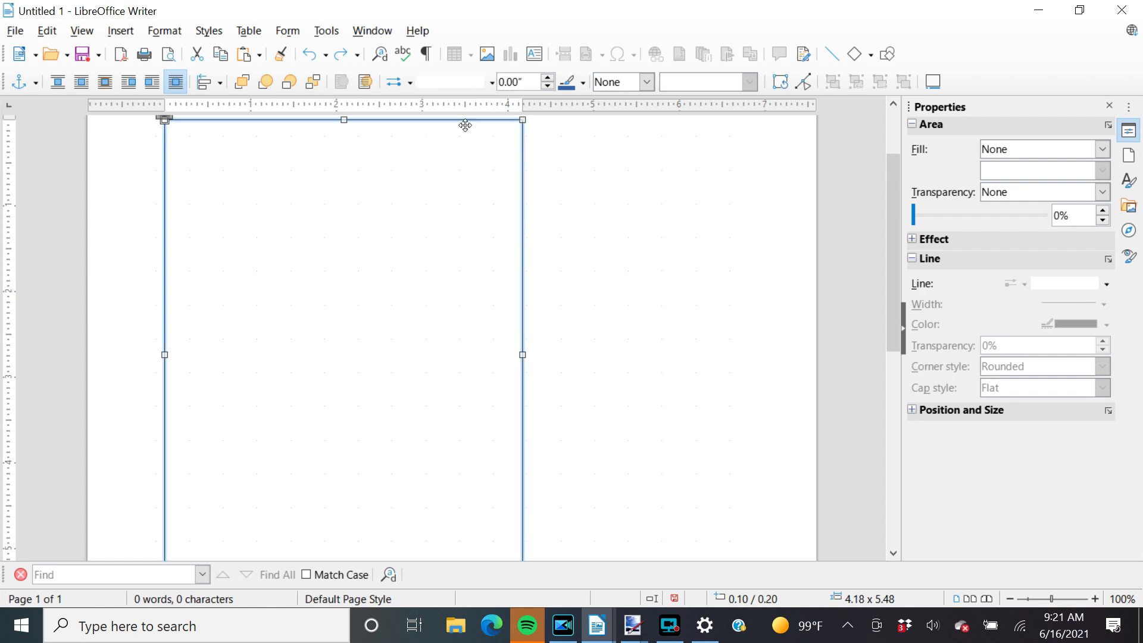
click(602, 232)
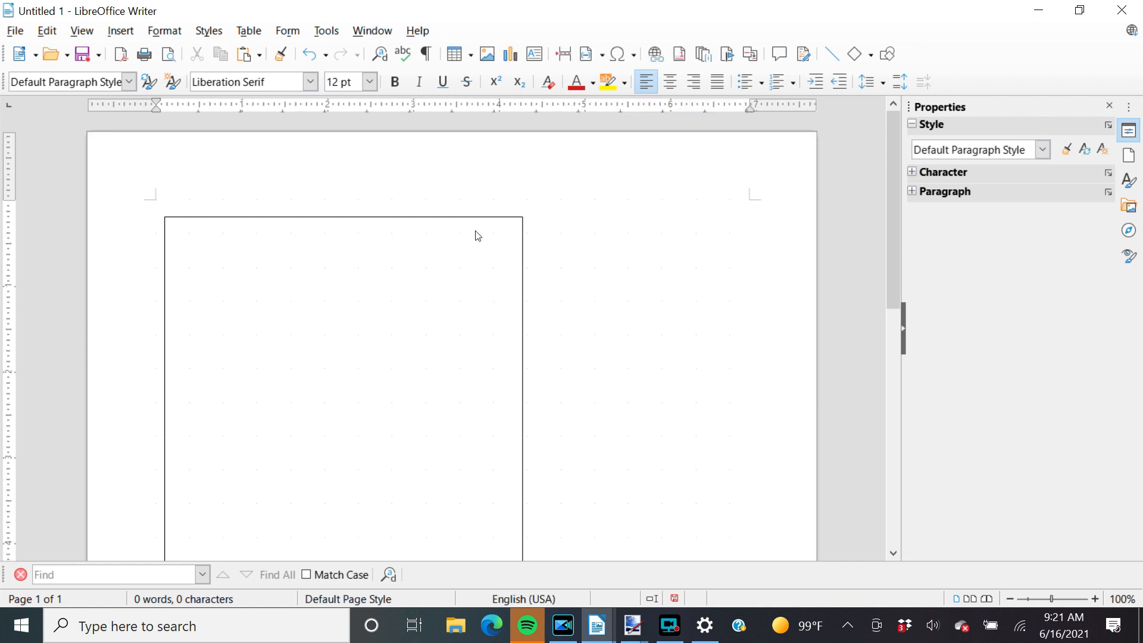
scroll(763, 278, down, 5)
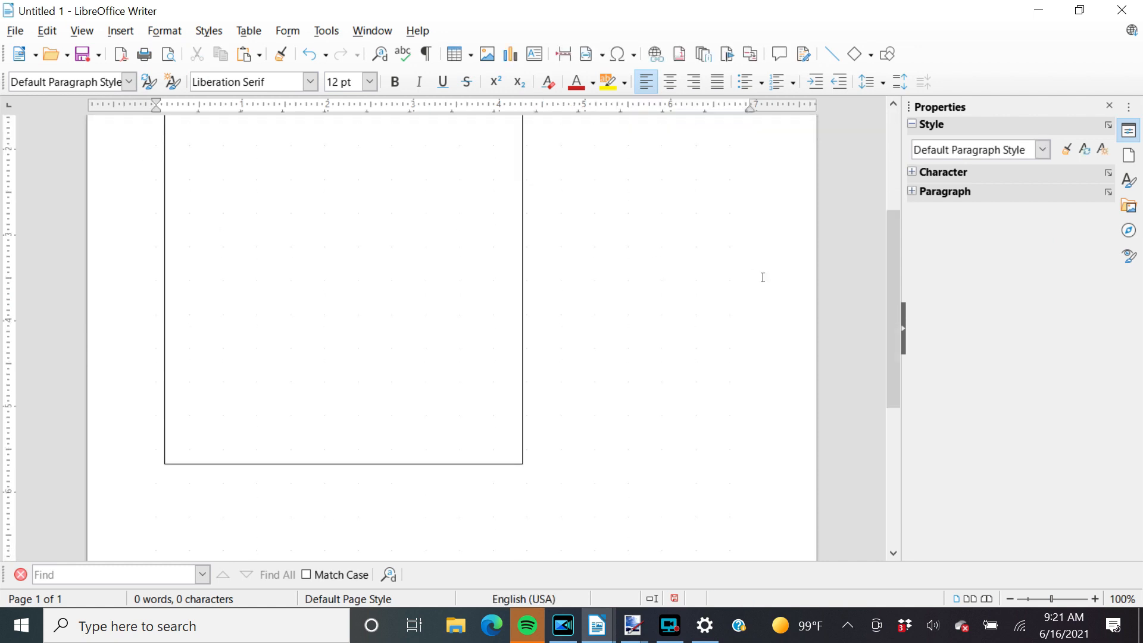
scroll(763, 277, up, 4)
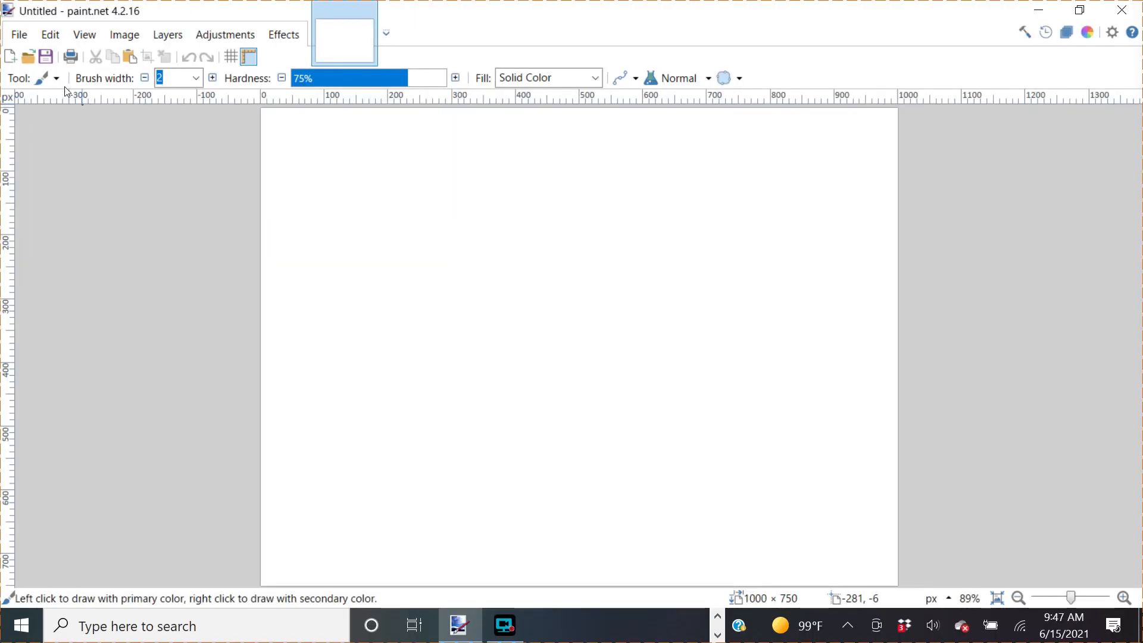
Switch to paint.net, draw a rectangular selection about 365 × 290 pixels on the blank canvas and clear it
click(48, 78)
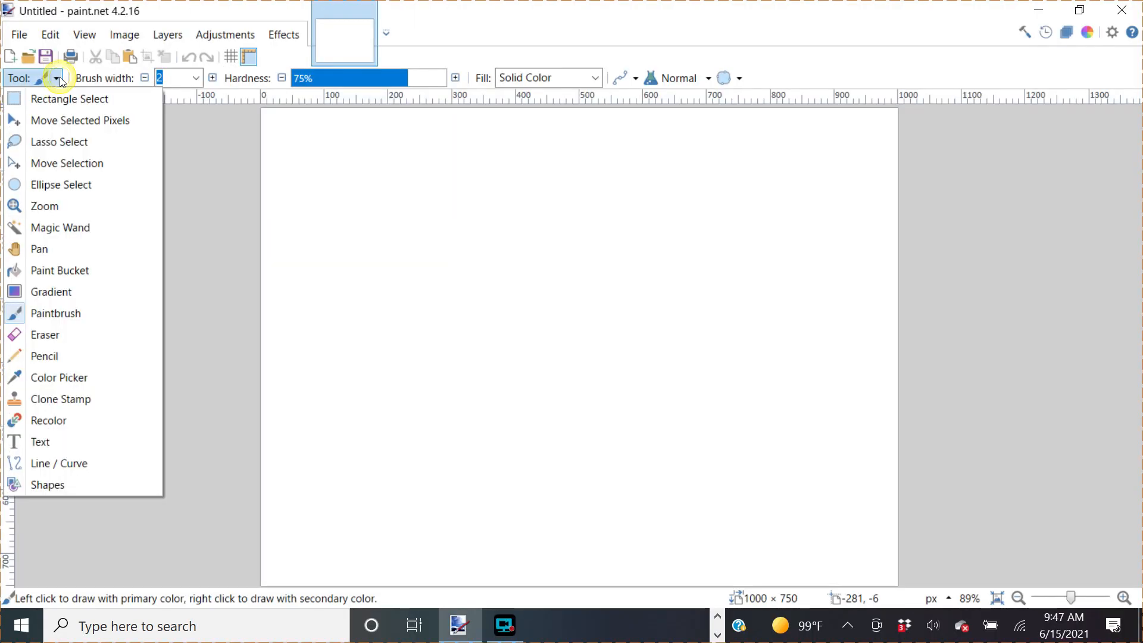
click(116, 98)
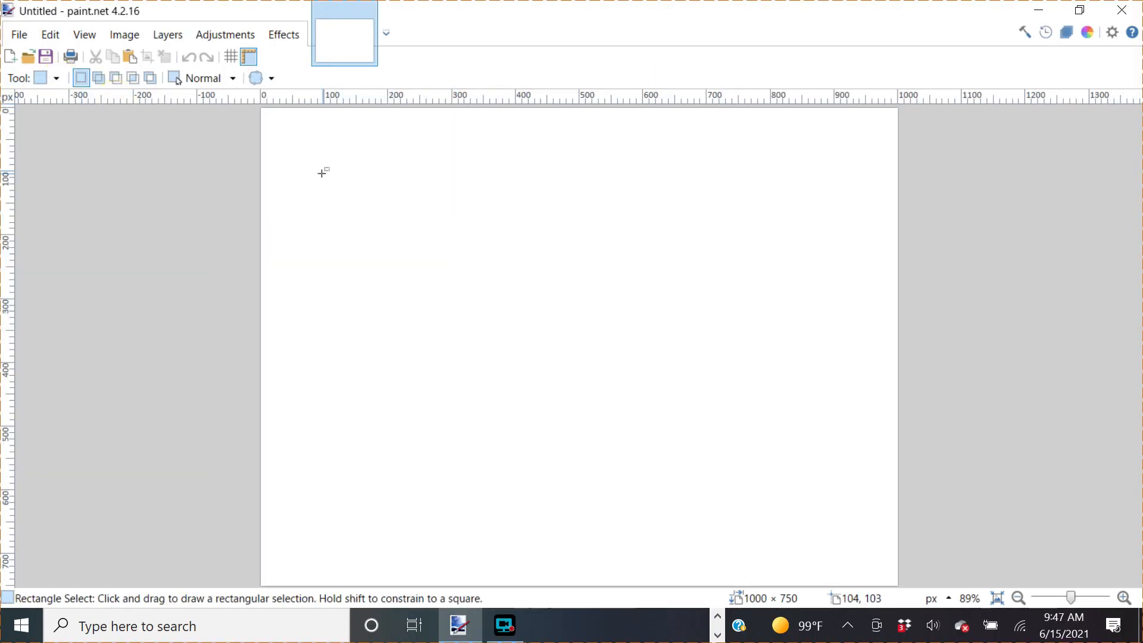
drag(313, 173, 544, 358)
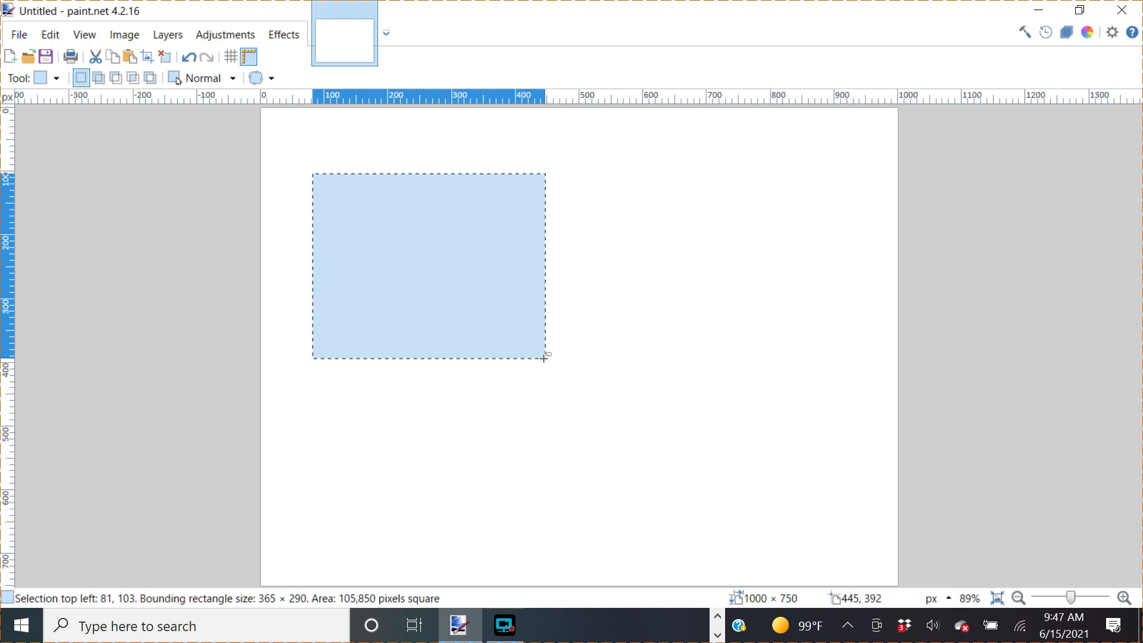
click(544, 358)
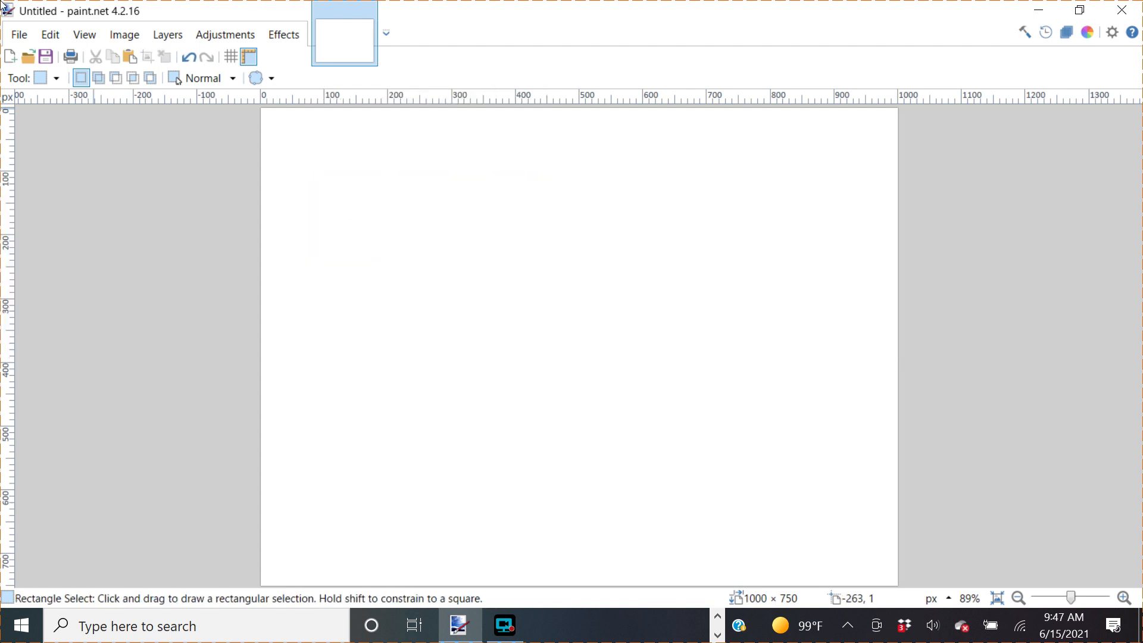
Draw a freehand Lasso selection about 853 × 505 pixels across the blank canvas and clear it
click(51, 78)
click(59, 142)
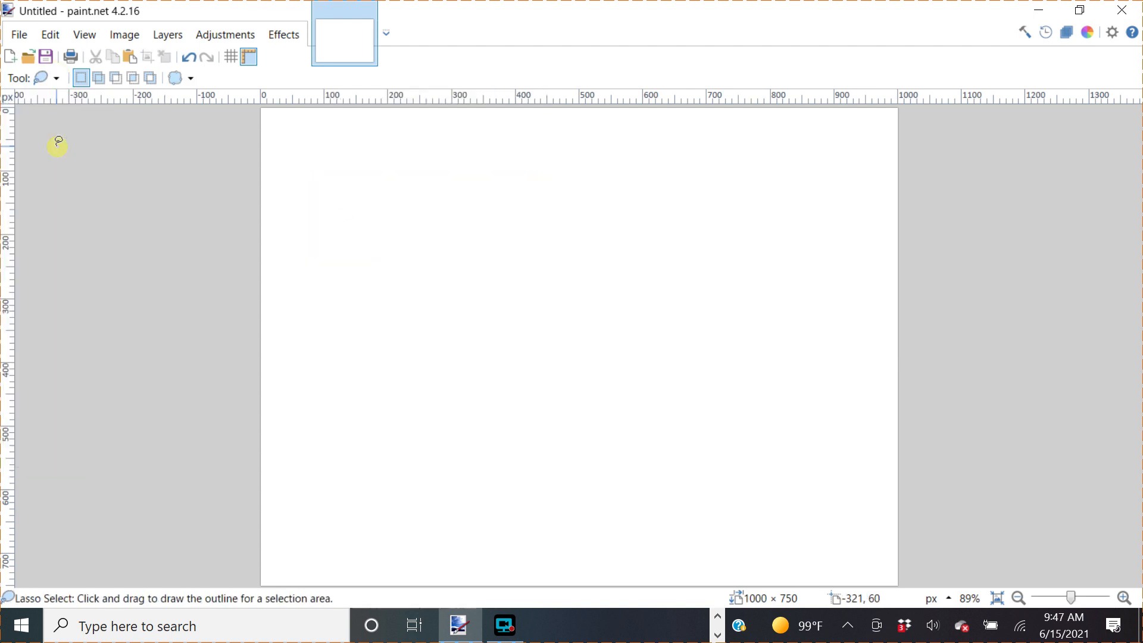
mouse_move(314, 185)
mouse_down()
mouse_move(355, 316)
mouse_move(638, 339)
mouse_move(603, 464)
mouse_move(270, 197)
mouse_move(478, 260)
mouse_move(598, 281)
mouse_up()
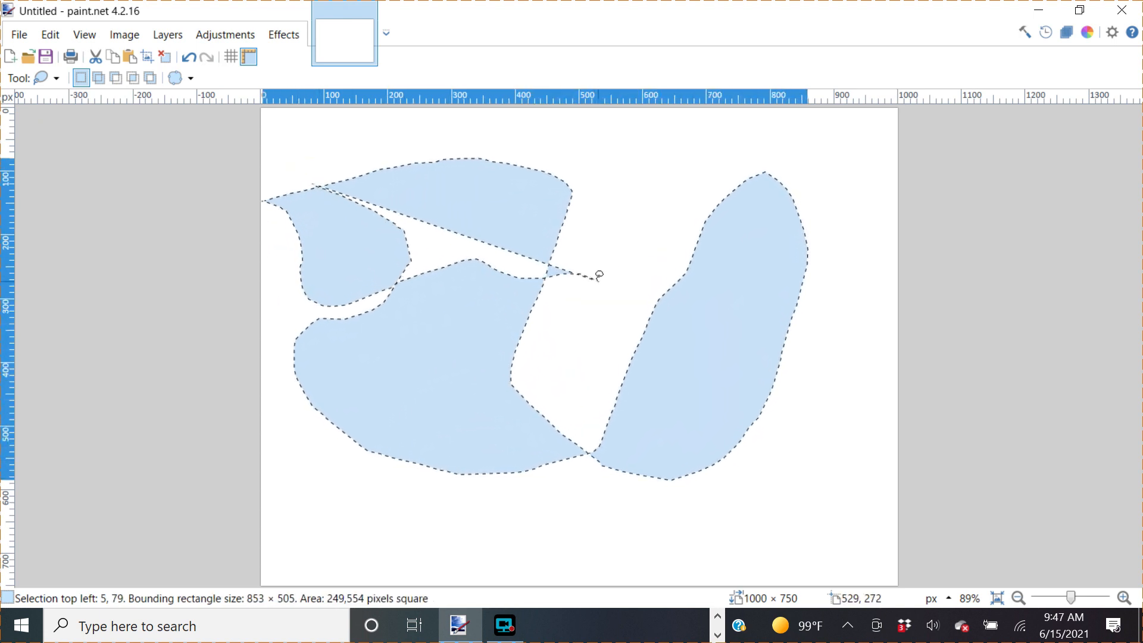
click(599, 281)
Draw an elliptical selection with Ellipse Select on the blank canvas's left half
click(55, 82)
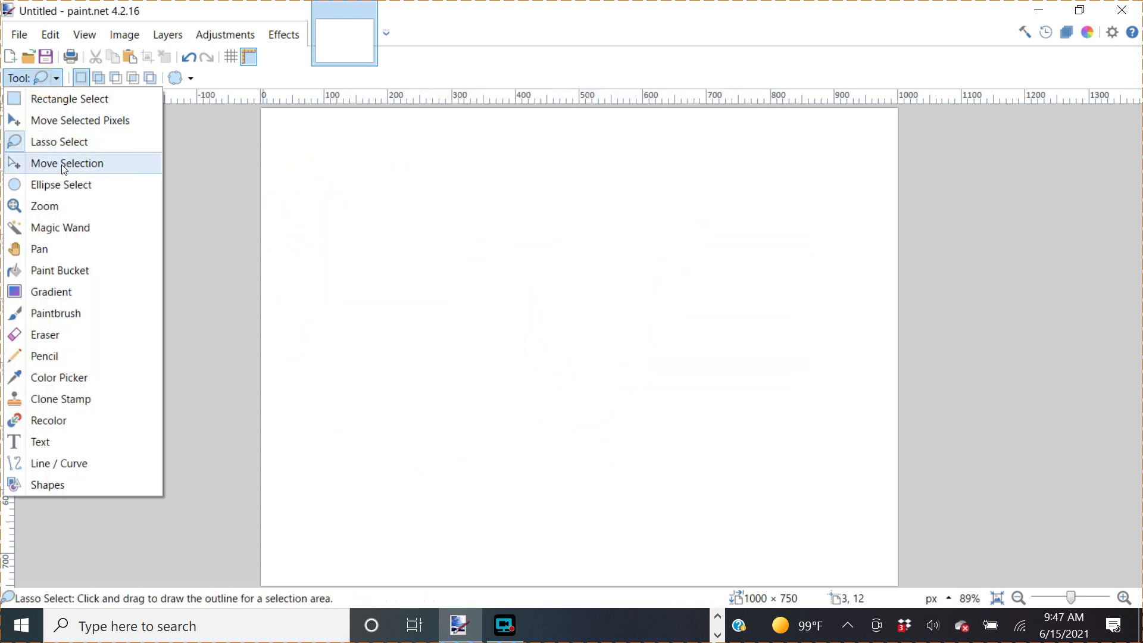
click(59, 184)
drag(324, 180, 564, 426)
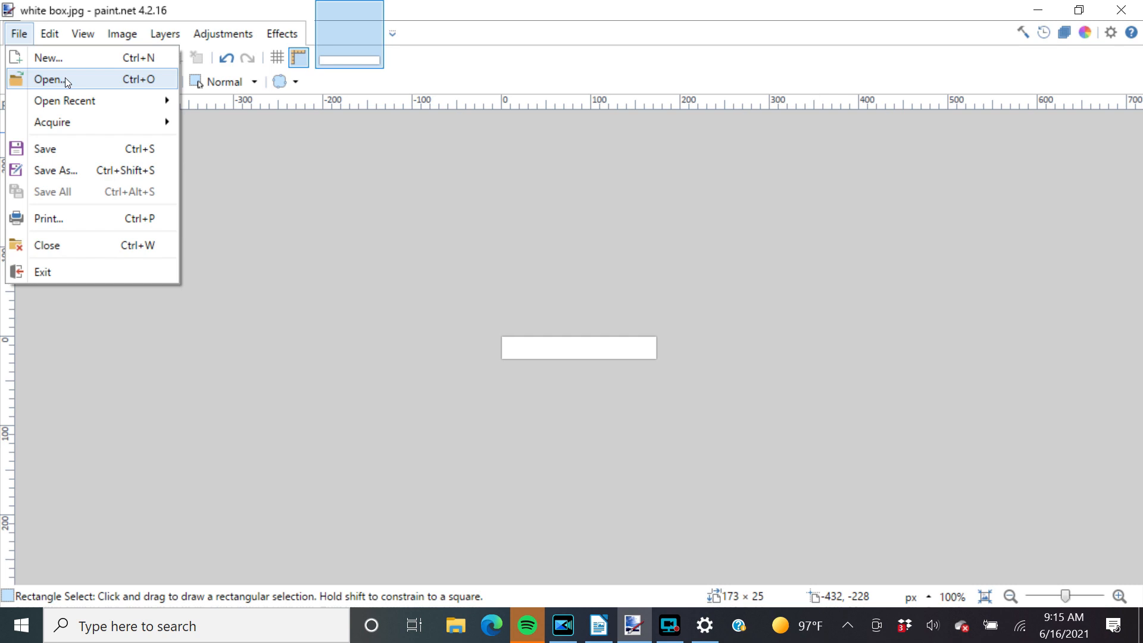
Open the image Boombox - Life Needs Music - PDO Digi Set 2020 Copy from the extracted set folder
click(65, 77)
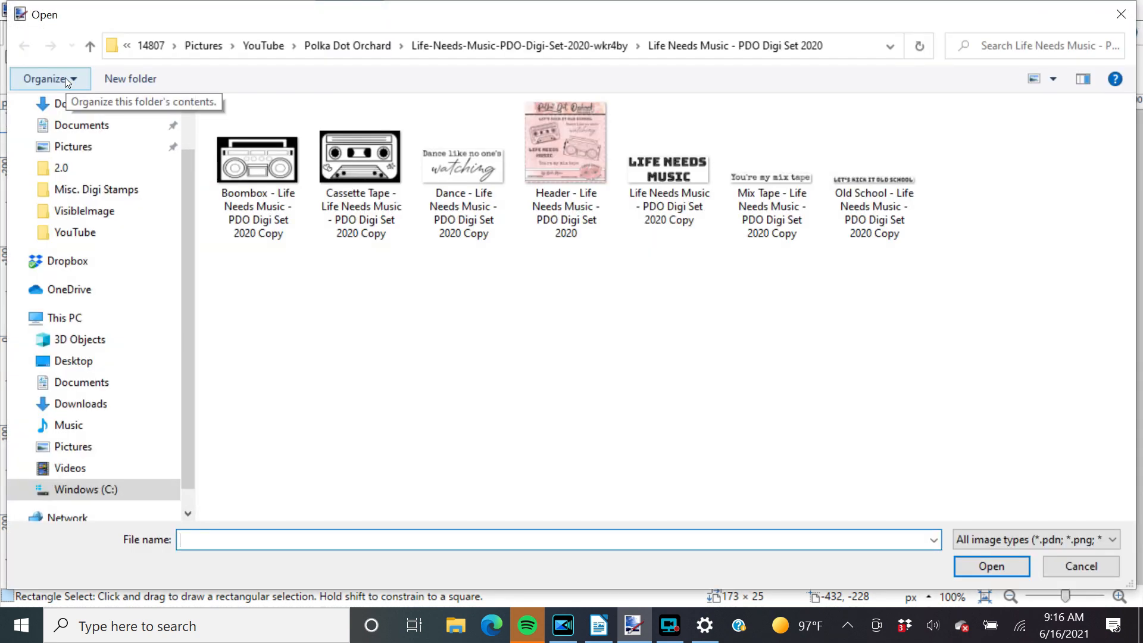
click(263, 160)
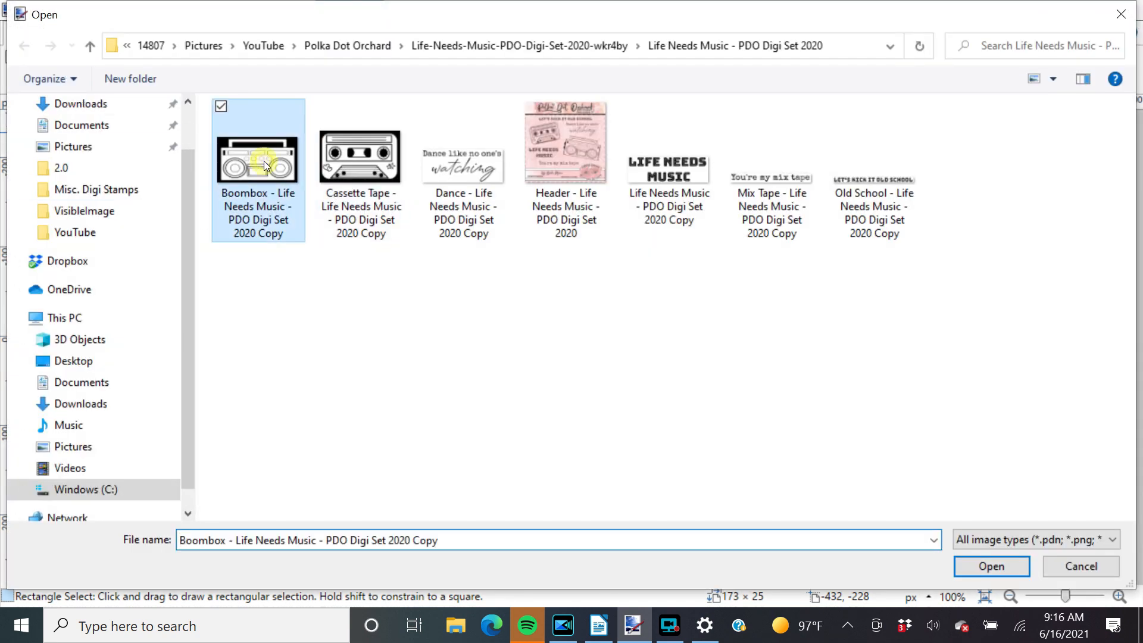
click(1013, 569)
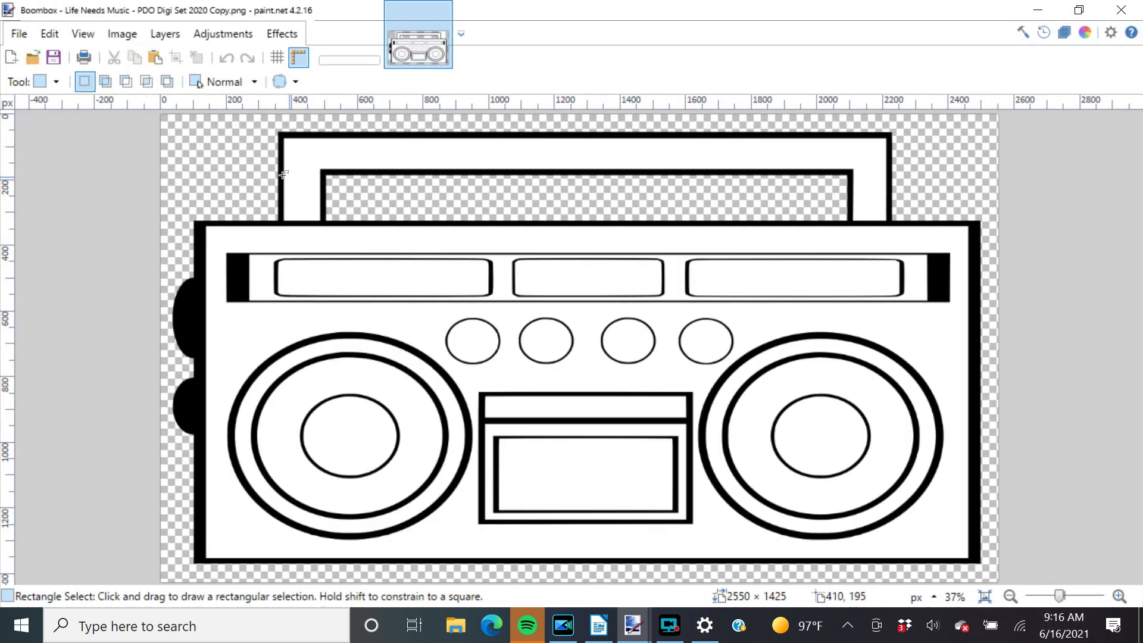
Resize the boombox image by percentage to 15% of its size
click(118, 38)
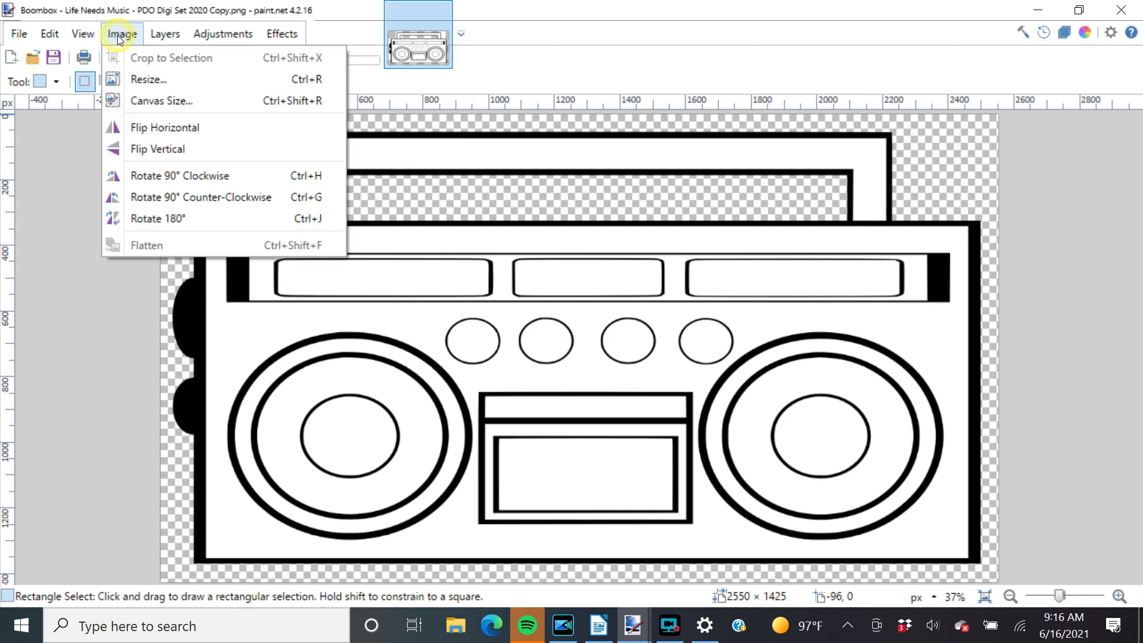
click(194, 78)
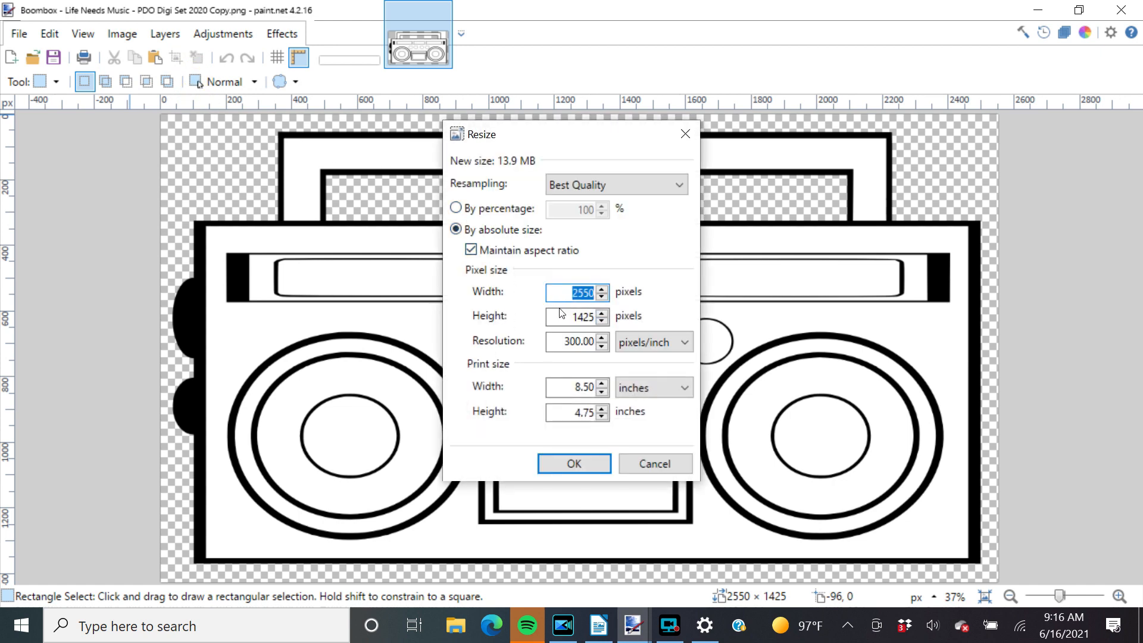
click(455, 209)
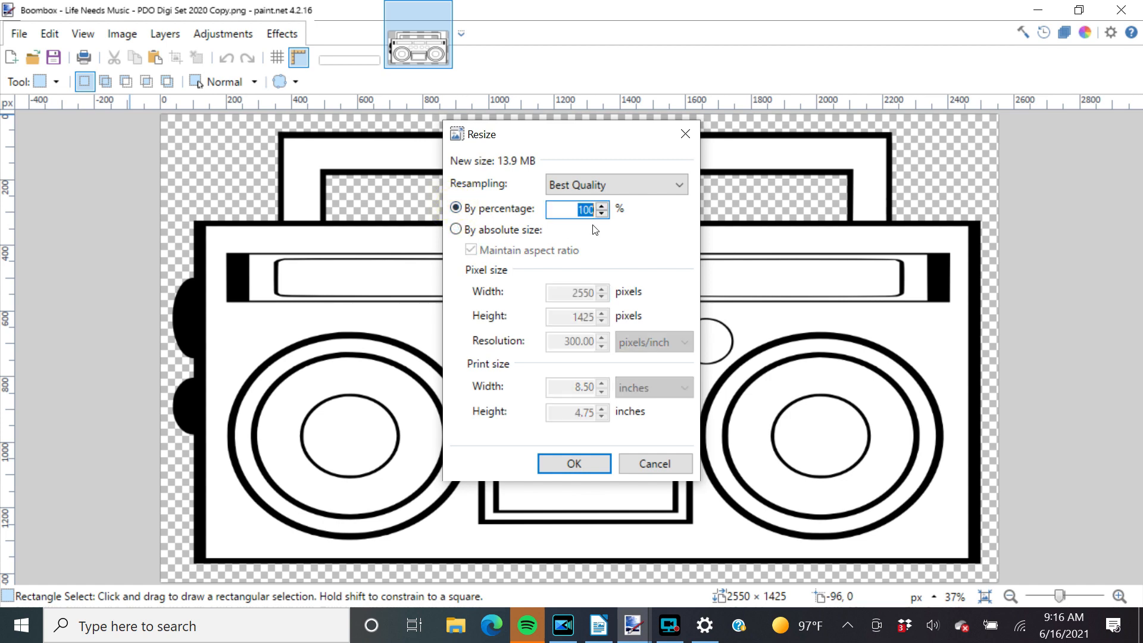
key(Down)
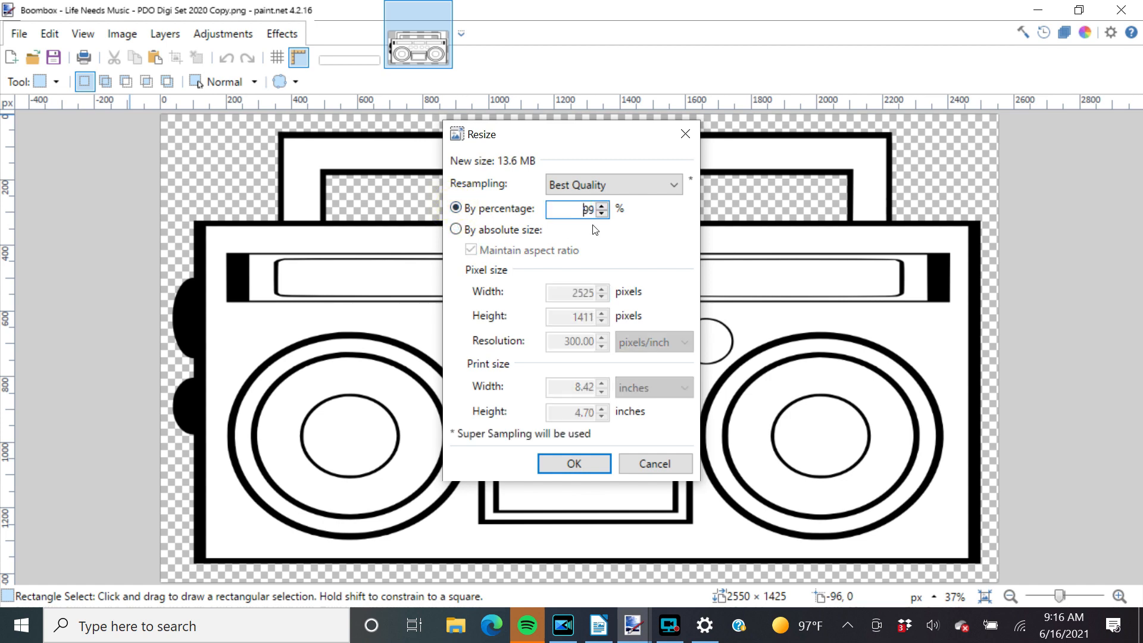
double_click(584, 207)
click(602, 213)
double_click(597, 213)
text(20)
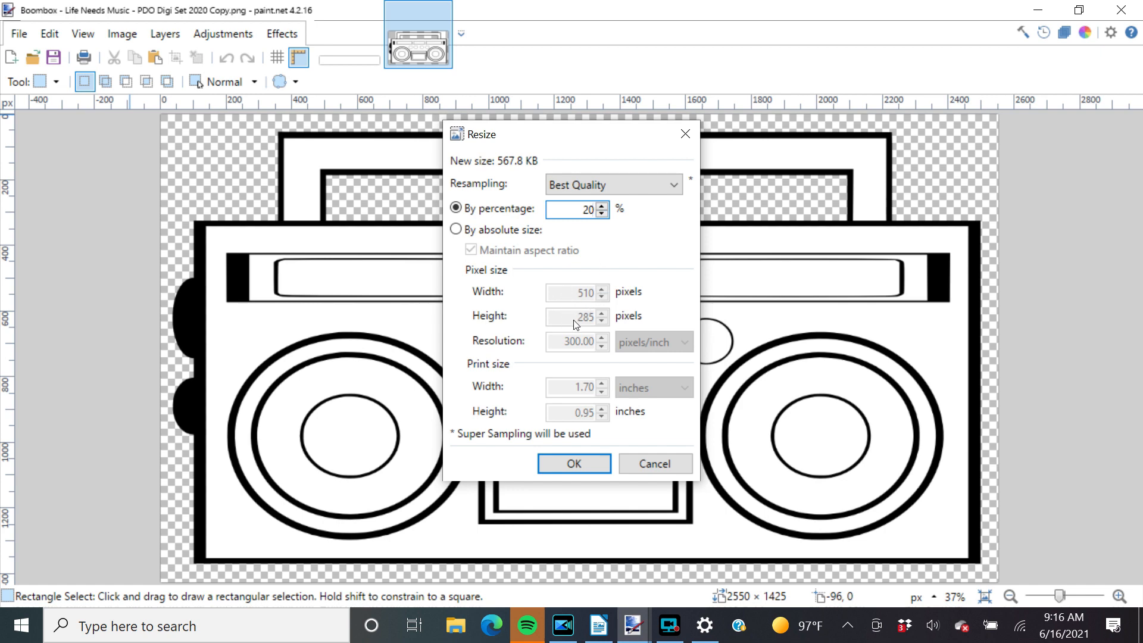
double_click(579, 209)
text(15)
click(573, 464)
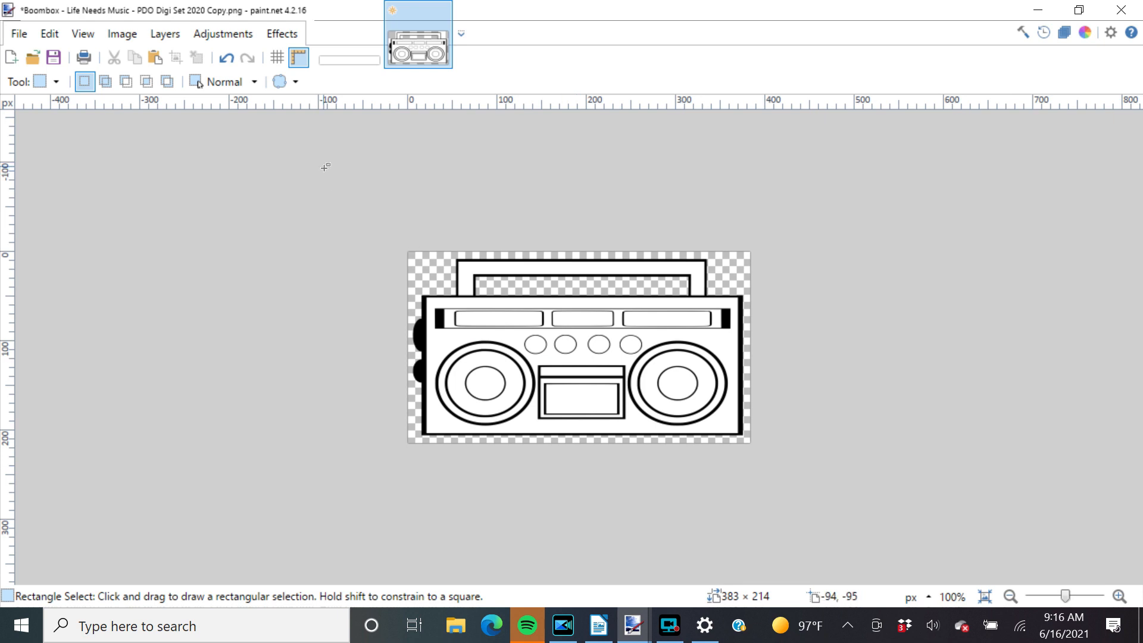
Select the whole resized boombox image and copy it
click(49, 34)
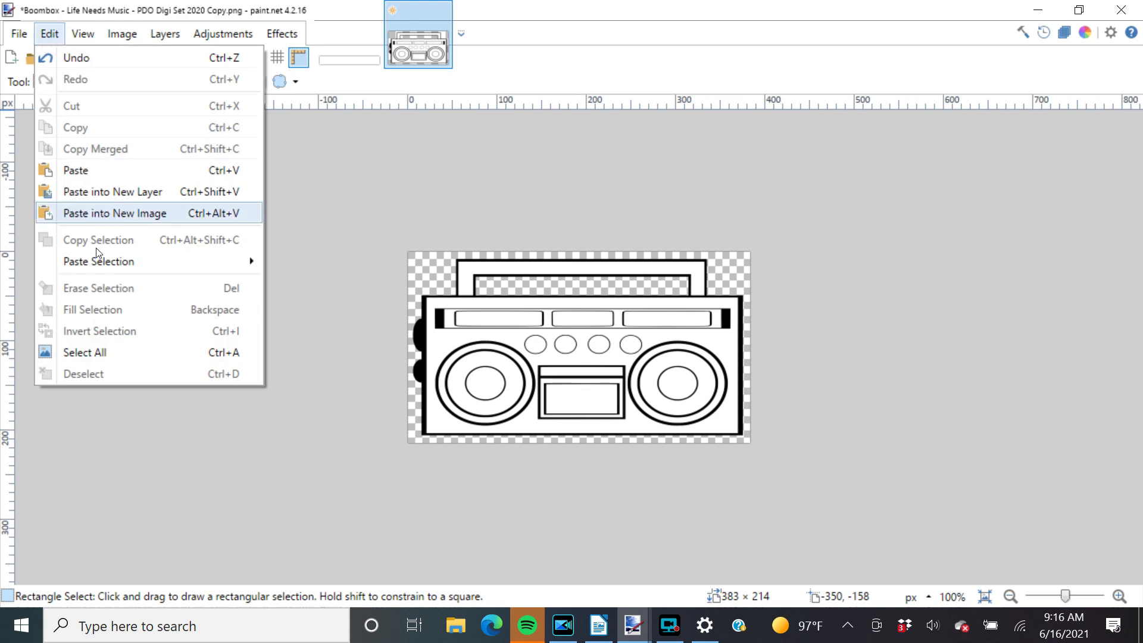
click(162, 352)
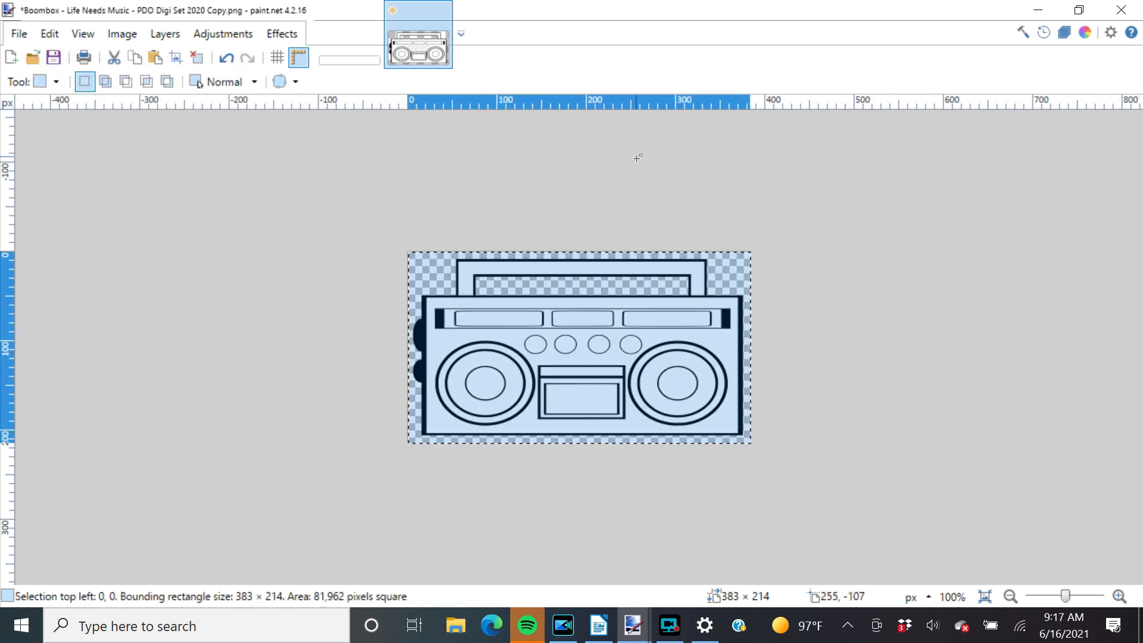
click(50, 33)
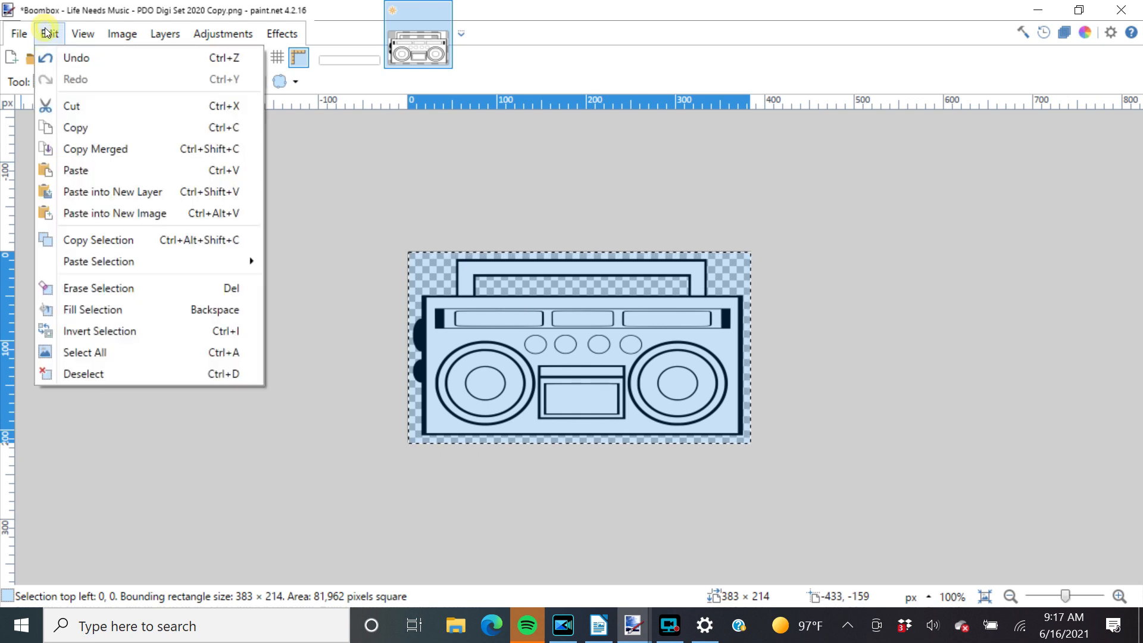
click(84, 129)
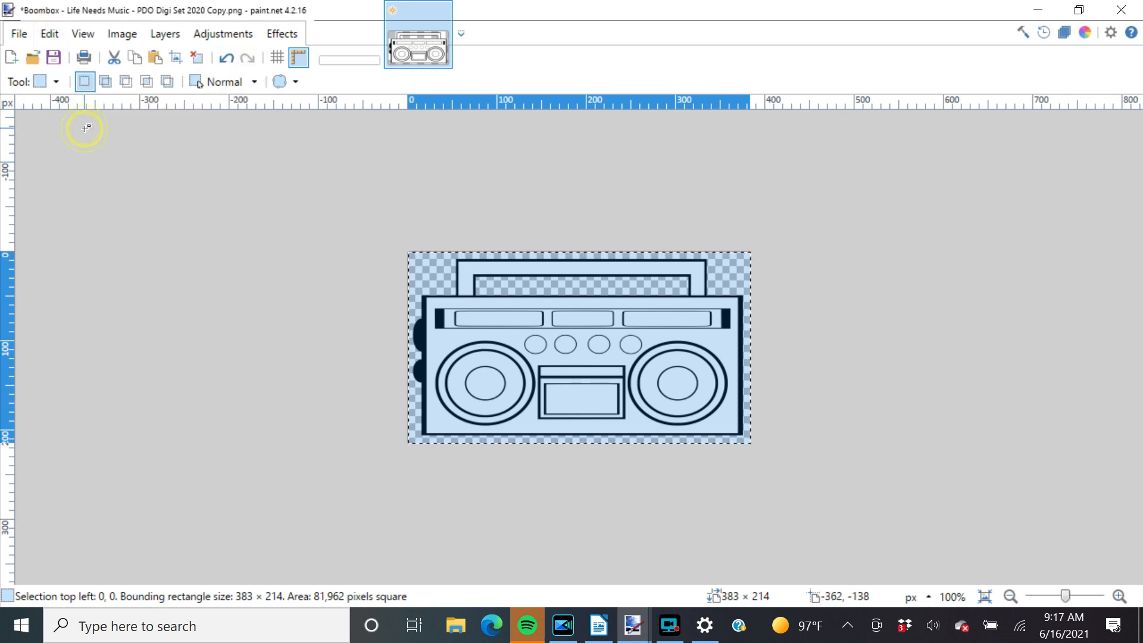
Switch to LibreOffice Writer, paste the boombox into DigiVideoSample.odt and move it to the page's right half above the cassettes
click(598, 632)
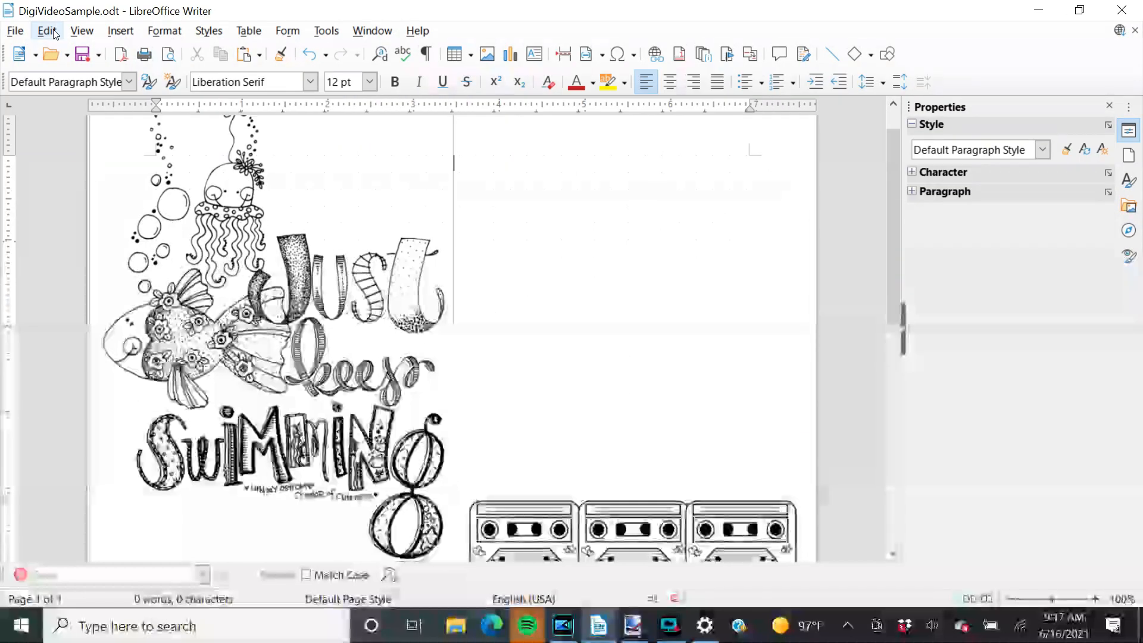
click(52, 32)
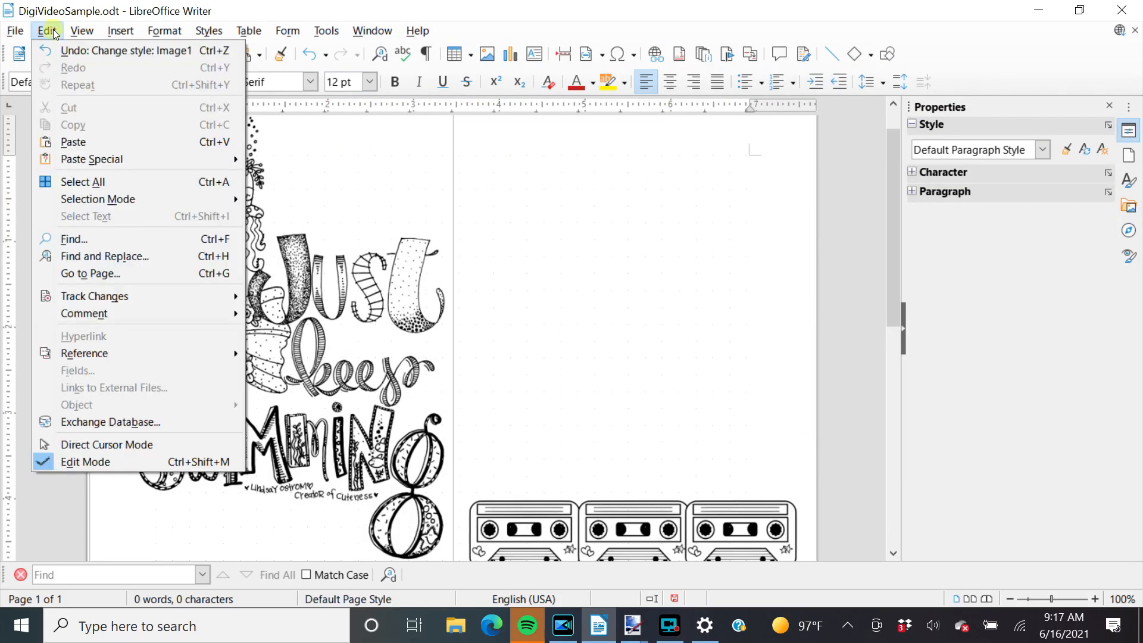
click(73, 142)
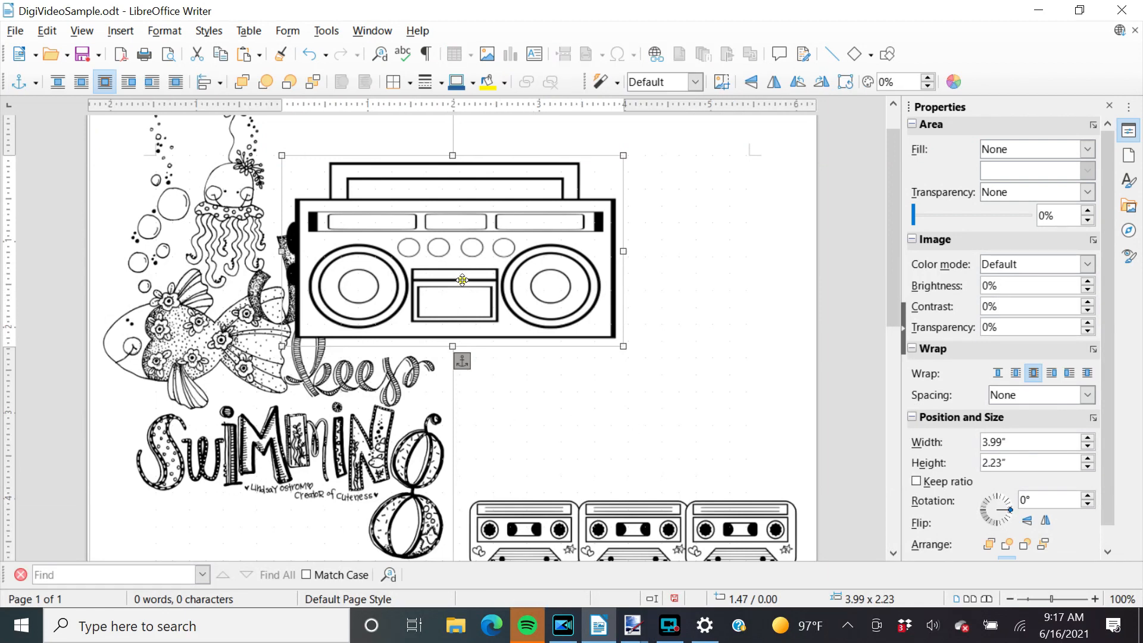
drag(463, 280, 642, 282)
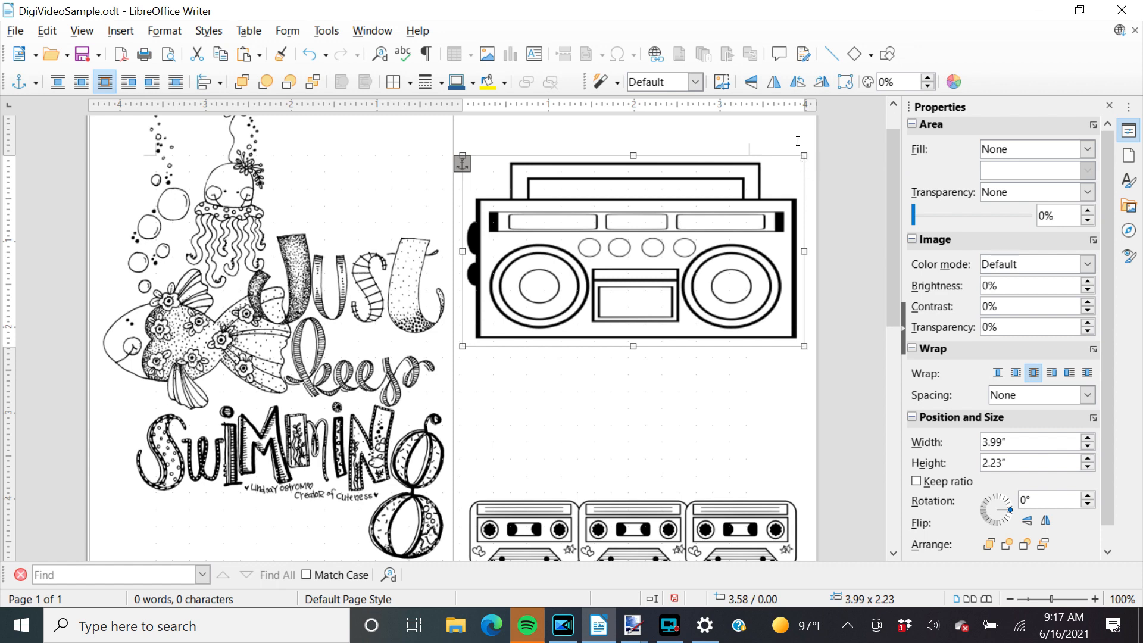
Shrink the pasted boombox proportionally to about 2.07 × 1.16 inches
drag(803, 154, 772, 174)
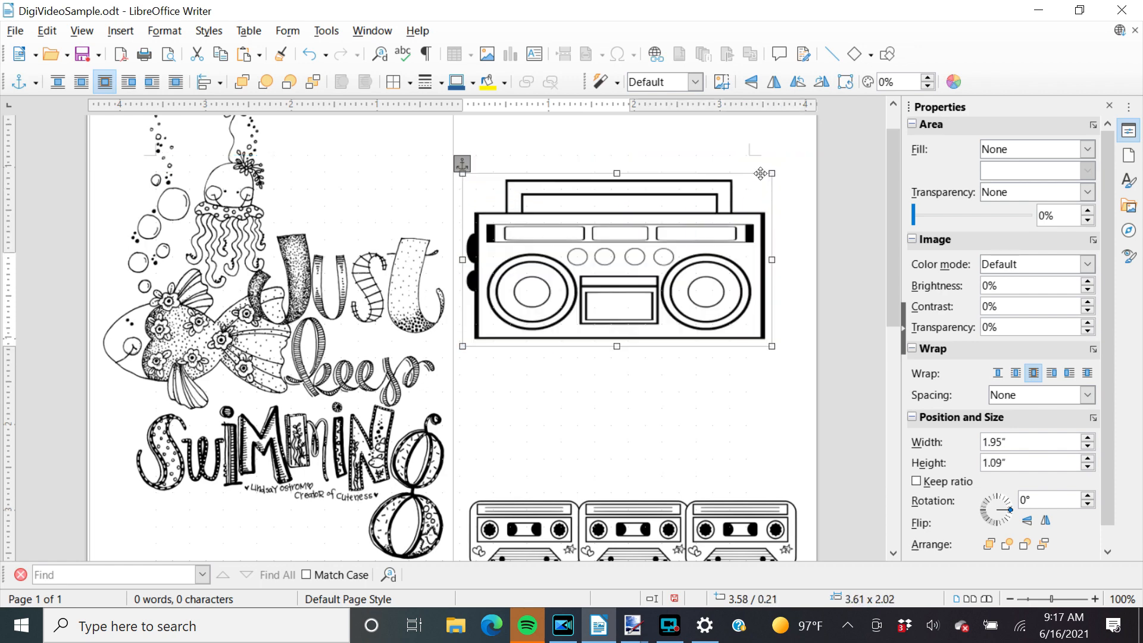
drag(769, 347, 644, 273)
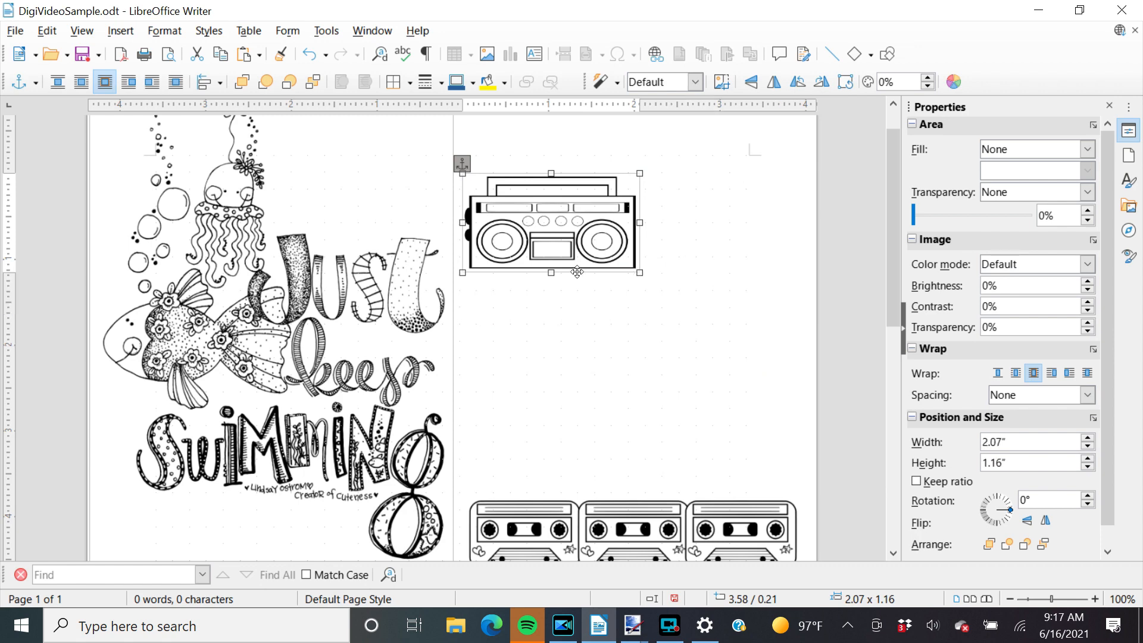
Stretch the boombox's width and height separately to about 3.73 × 2.39 inches and undo the distortion
drag(641, 222, 782, 217)
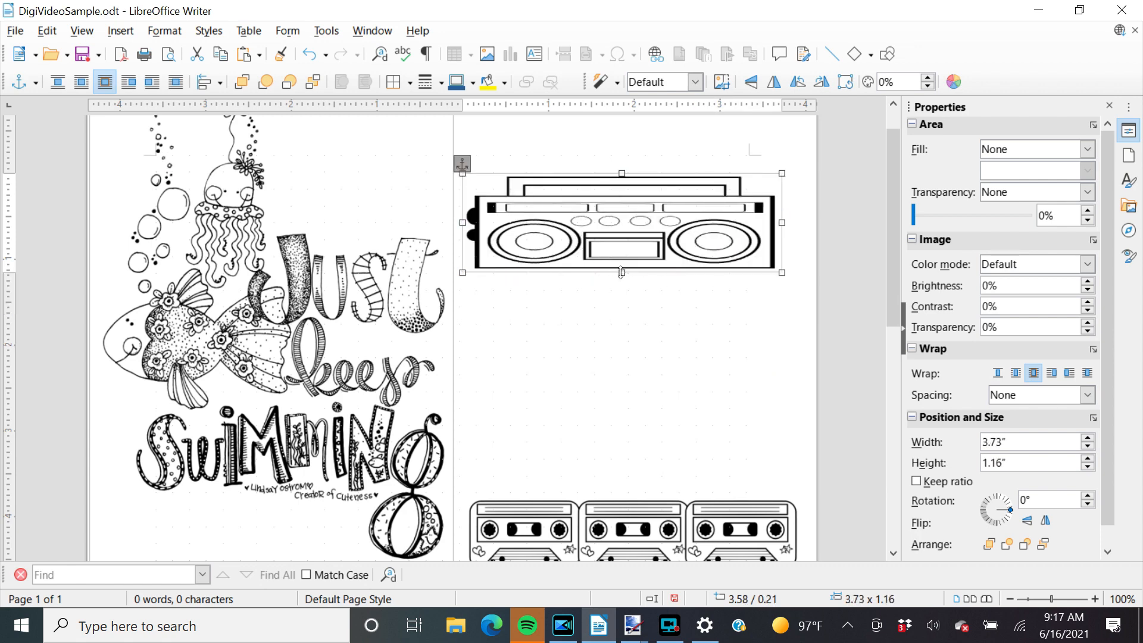
drag(621, 273, 646, 378)
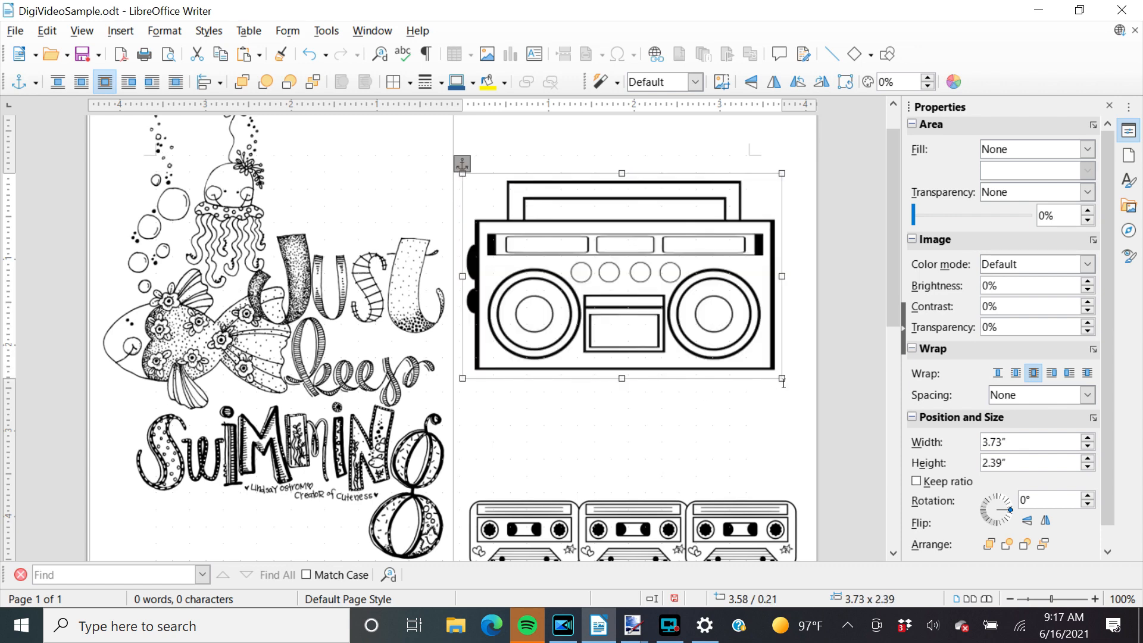
click(309, 55)
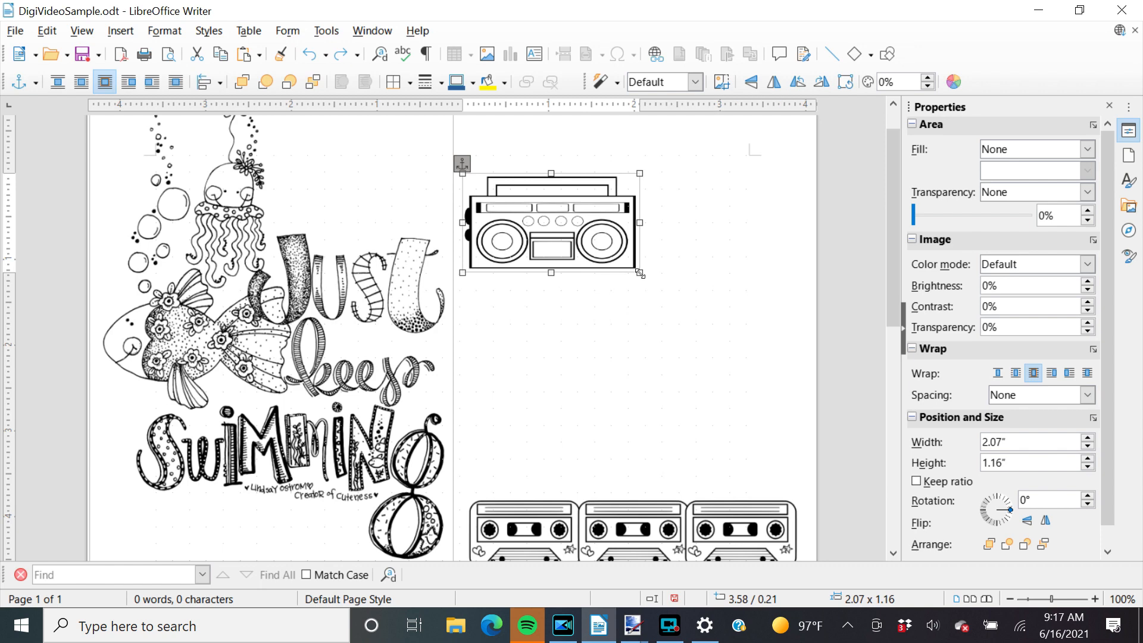
Enlarge the boombox proportionally to about 2.42 × 1.35 inches and centre it in the page's right half
drag(639, 272, 669, 280)
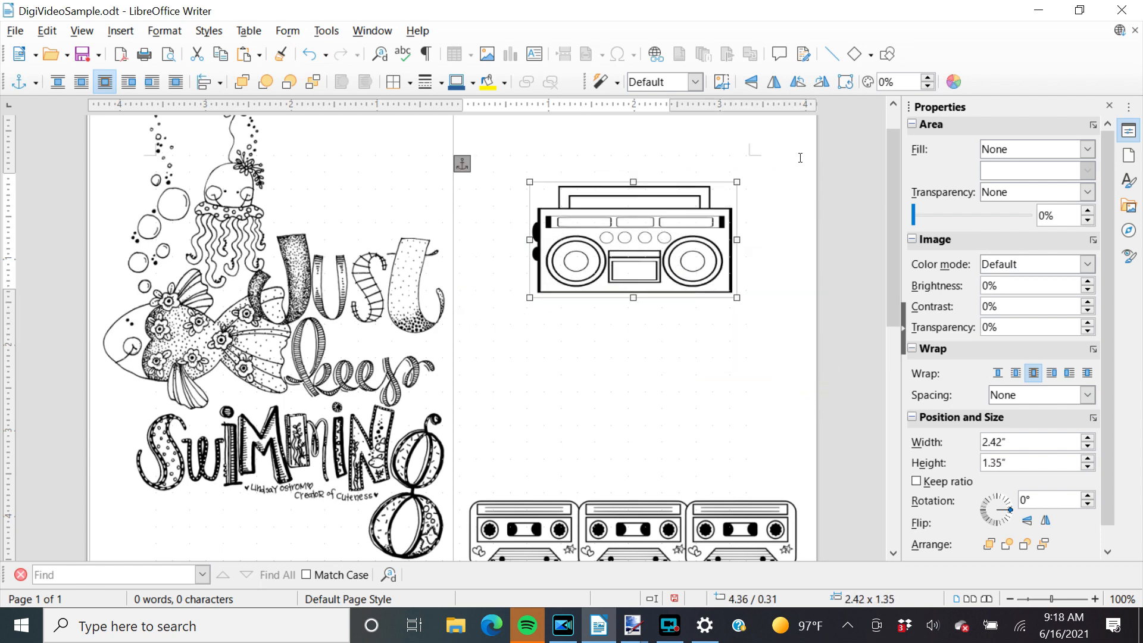
Rotate the boombox by 45°, check it deselected, and undo the rotation
click(846, 89)
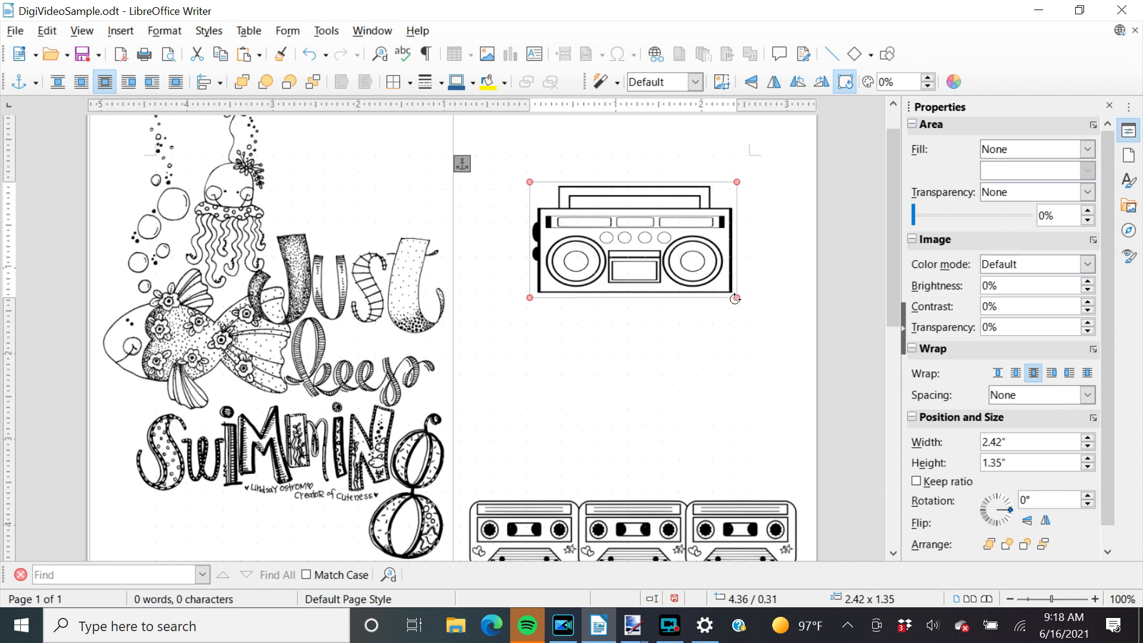
drag(736, 298, 761, 215)
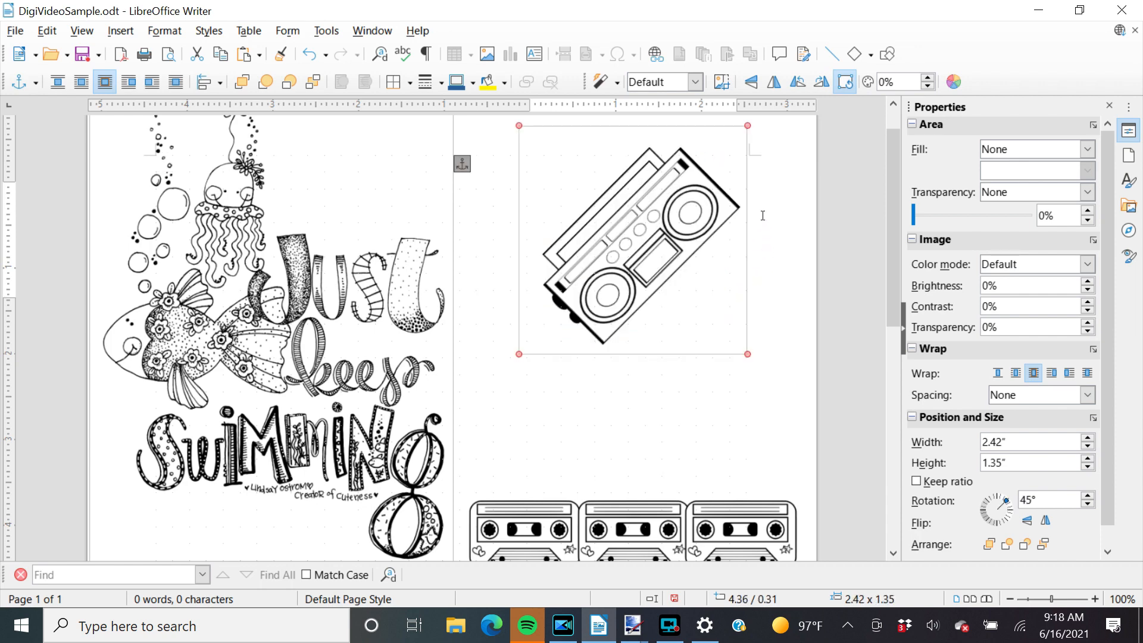
click(786, 430)
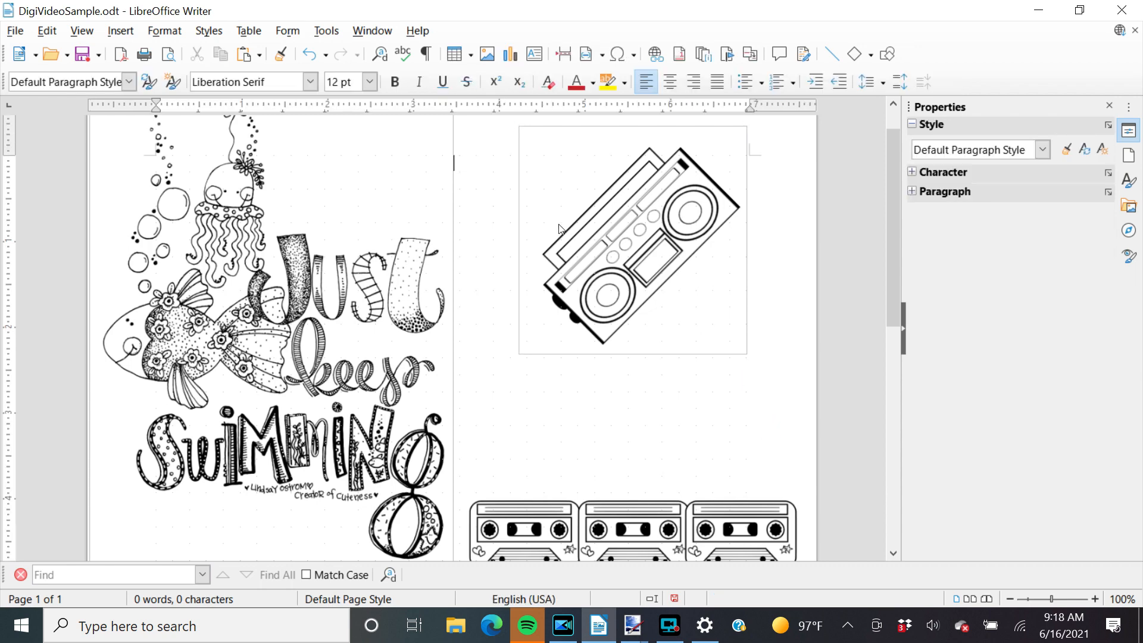
click(635, 262)
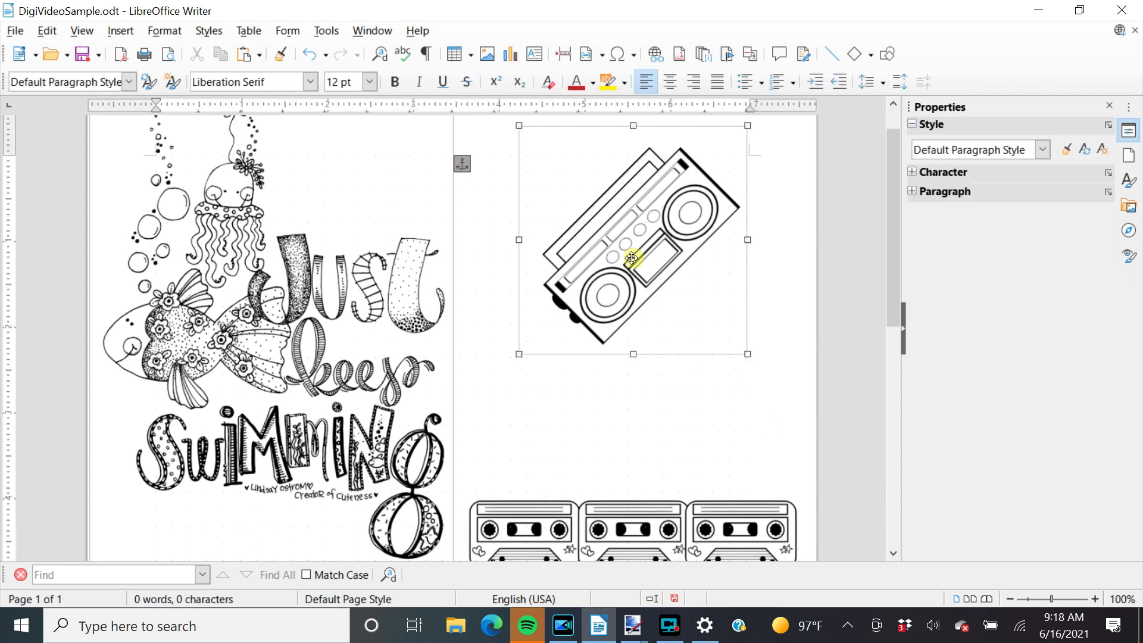
click(314, 55)
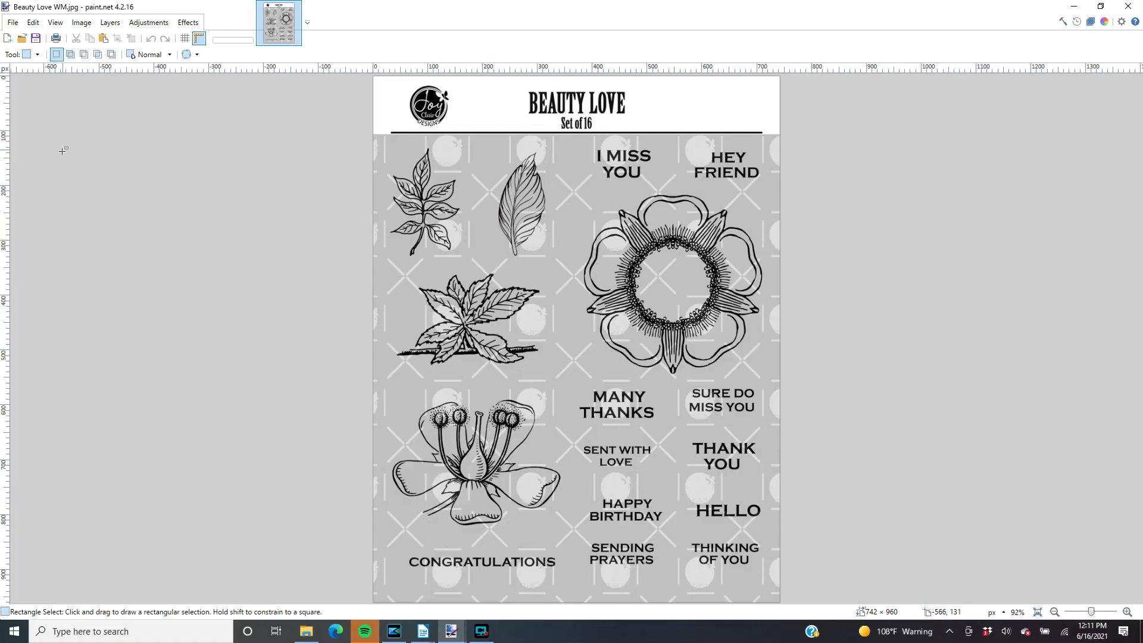
In the Beauty Love sheet, draw a rectangular selection about 124 × 202 pixels around the feather-shaped leaf and copy it
click(38, 55)
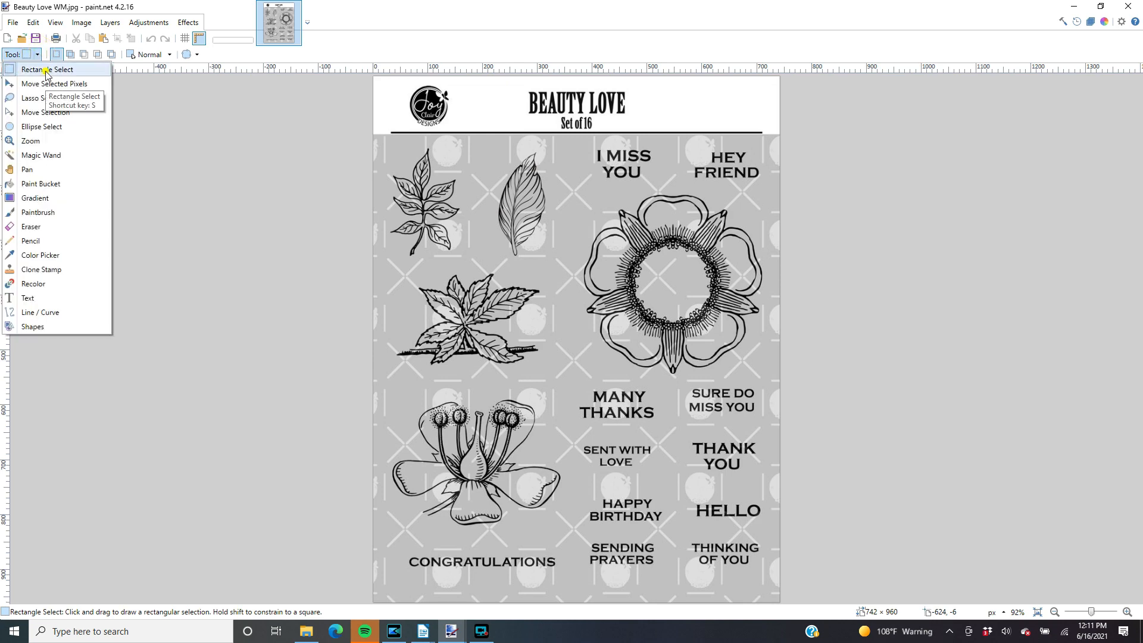
click(46, 70)
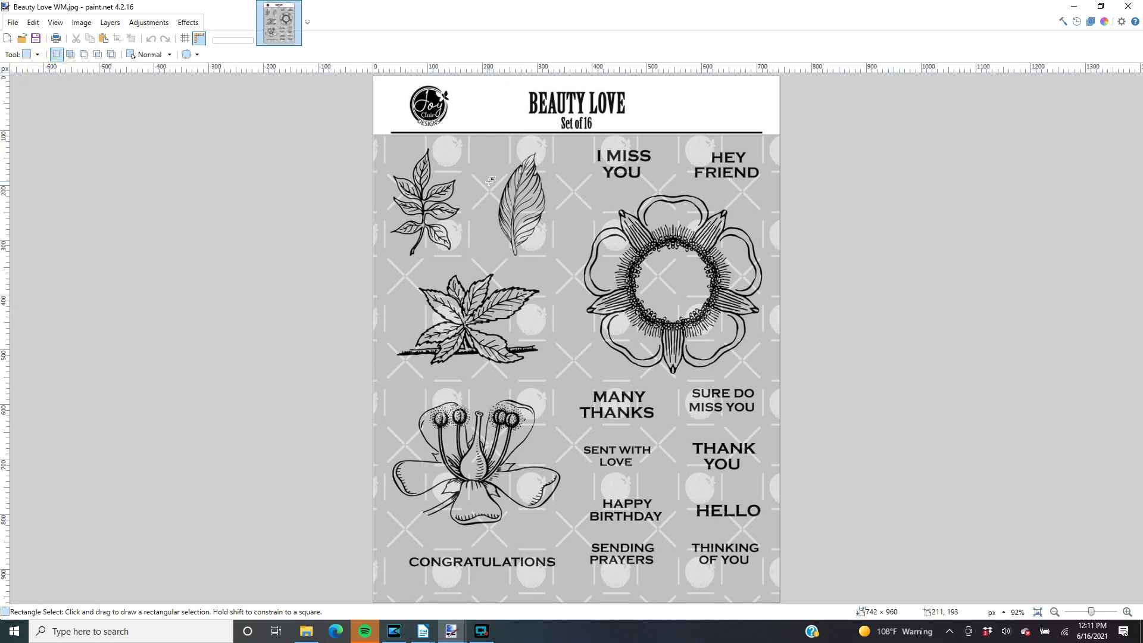
drag(490, 147, 556, 256)
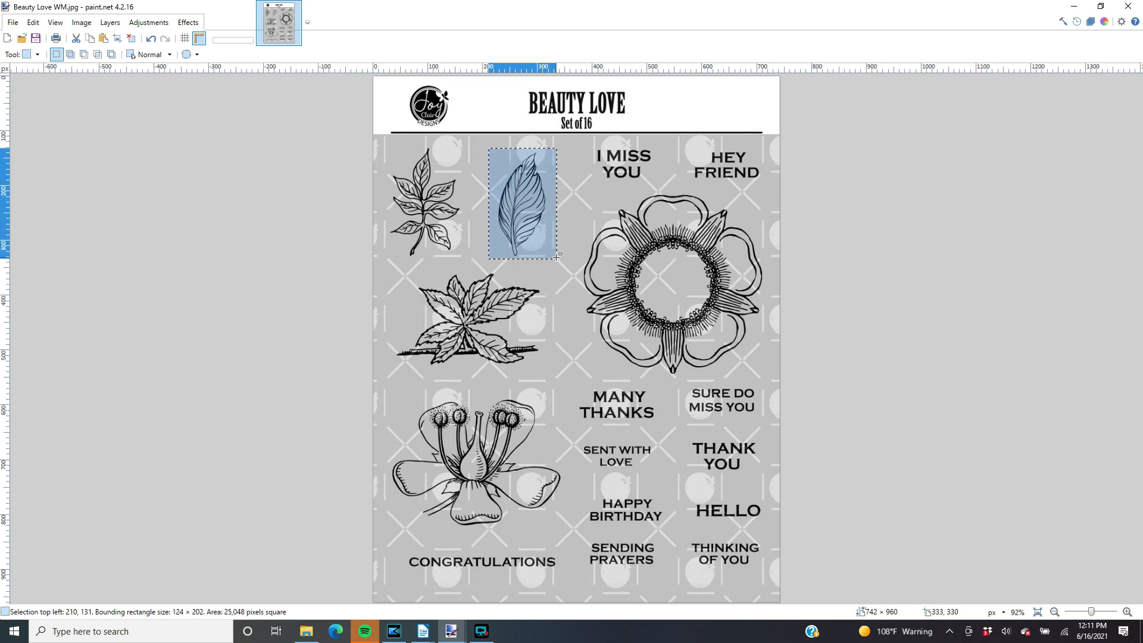
click(33, 22)
click(57, 86)
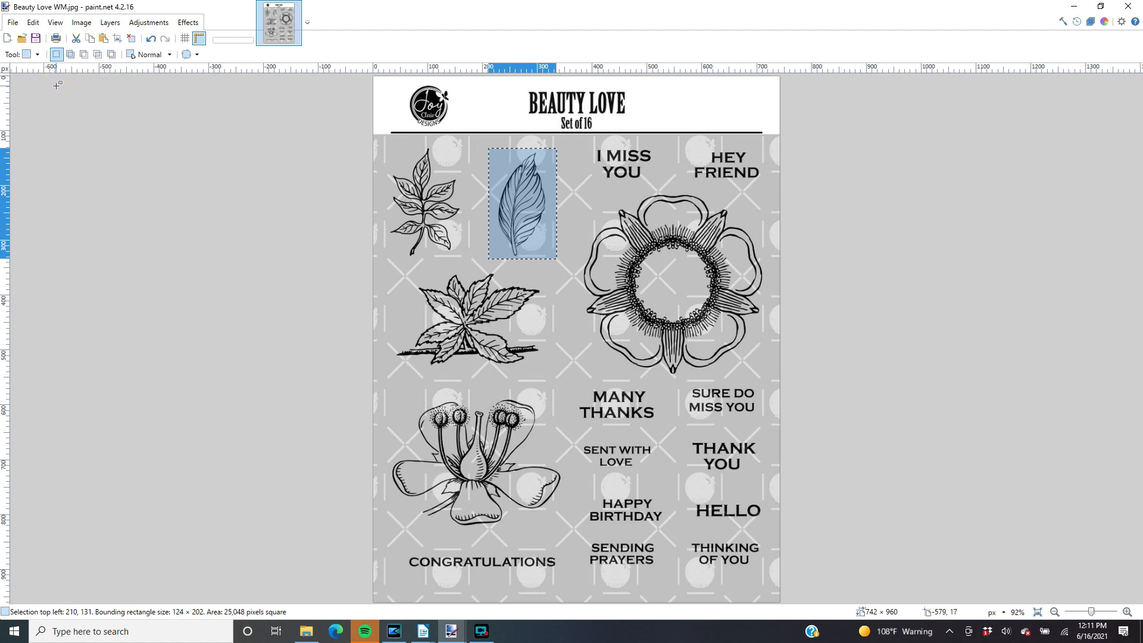
Switch to the blank LibreOffice Writer document and paste the copied leaf
click(420, 630)
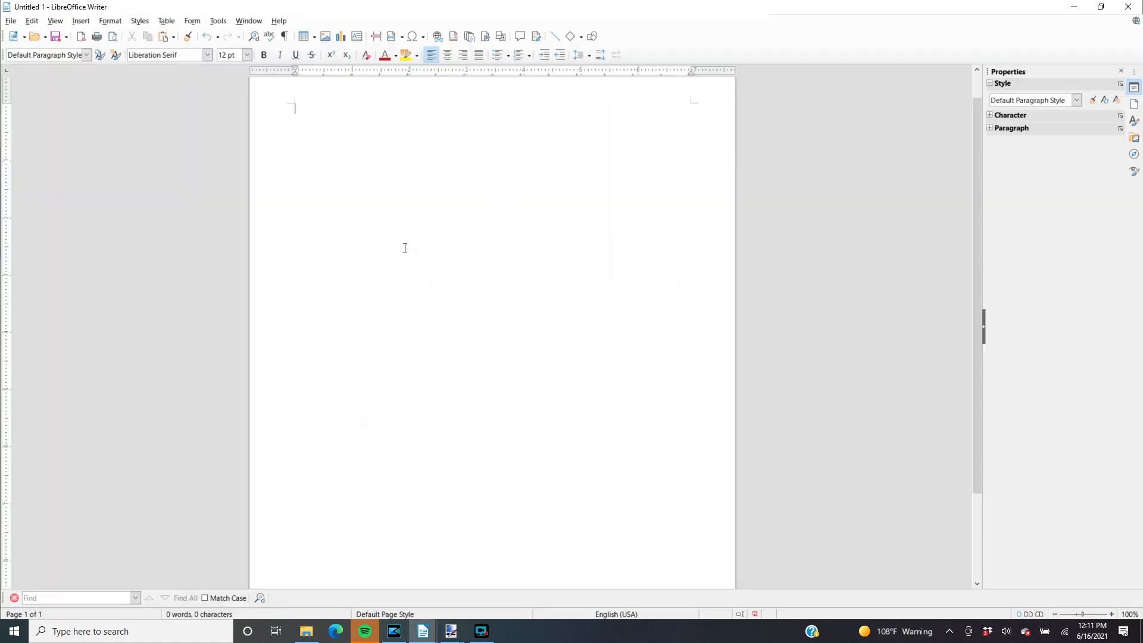
click(31, 21)
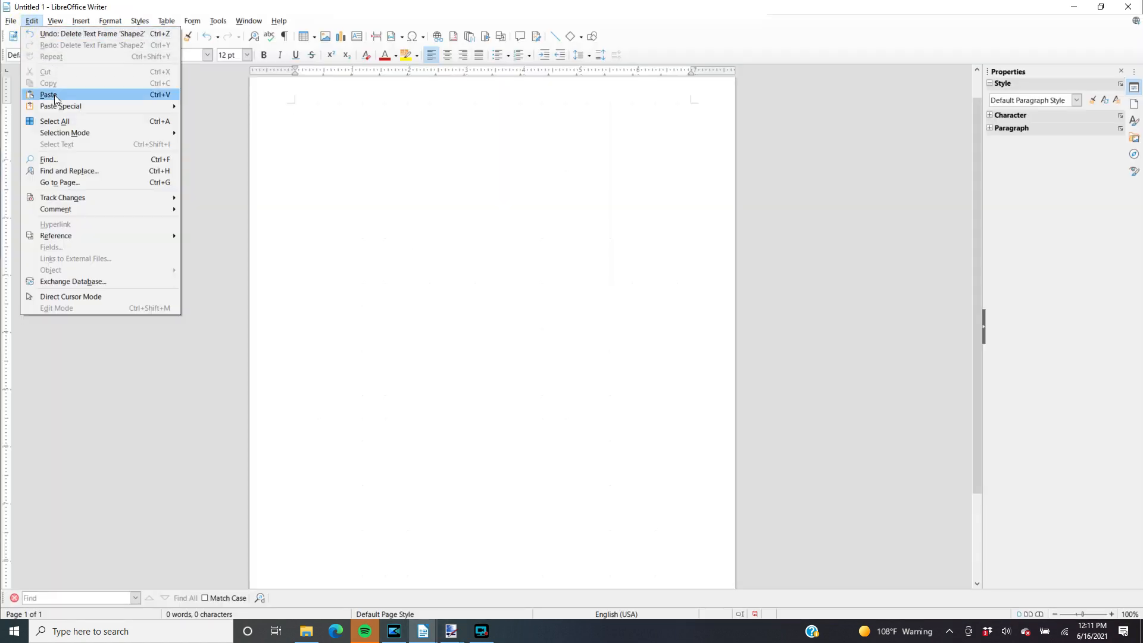
click(55, 94)
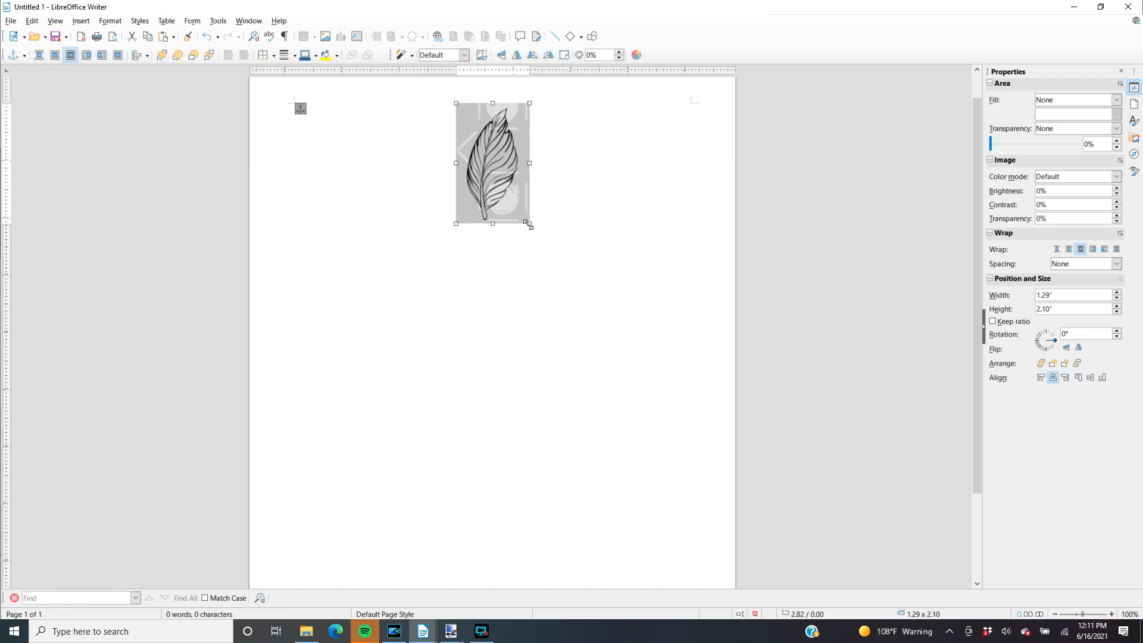
Enlarge the pasted leaf to about 1.75 × 2.86 inches and move it toward the page's upper left
drag(529, 223, 534, 267)
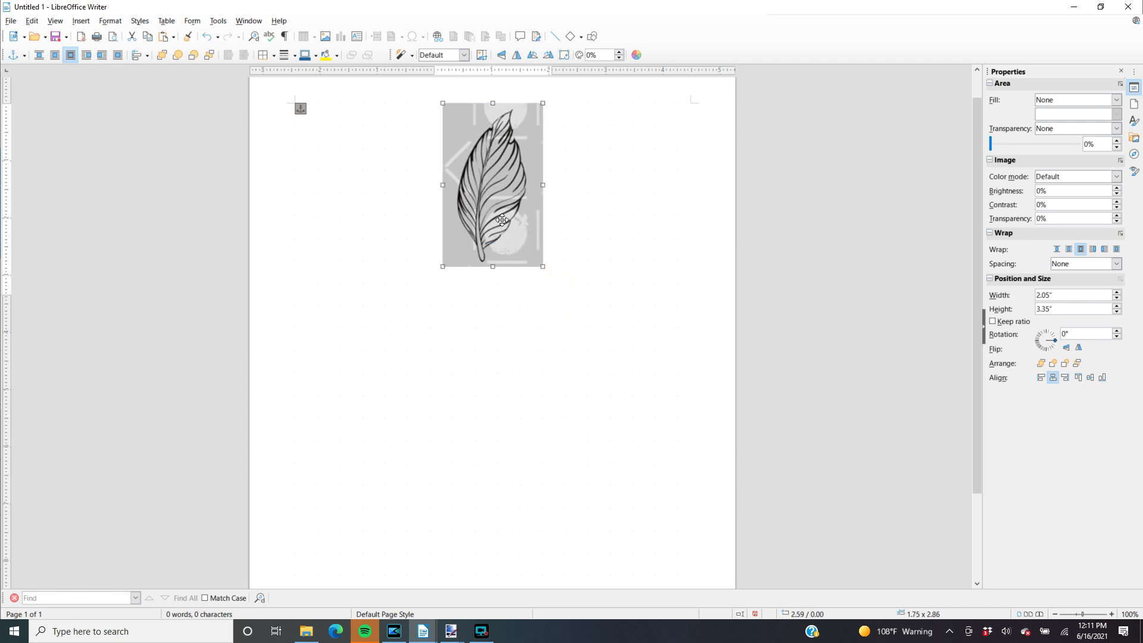
drag(503, 208, 412, 231)
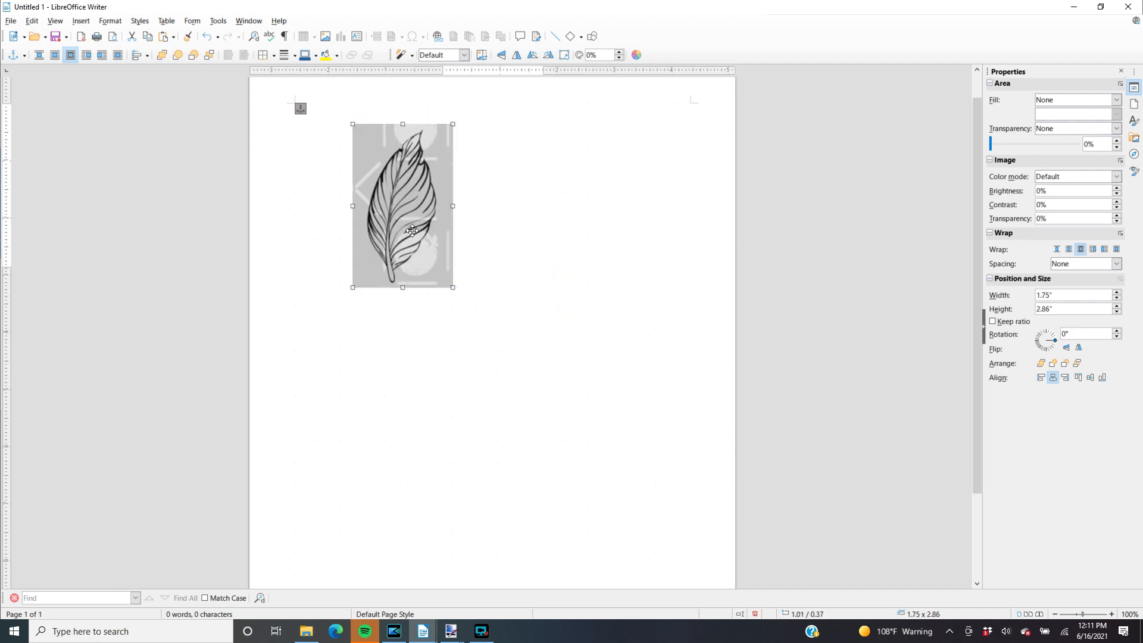
click(451, 633)
click(474, 604)
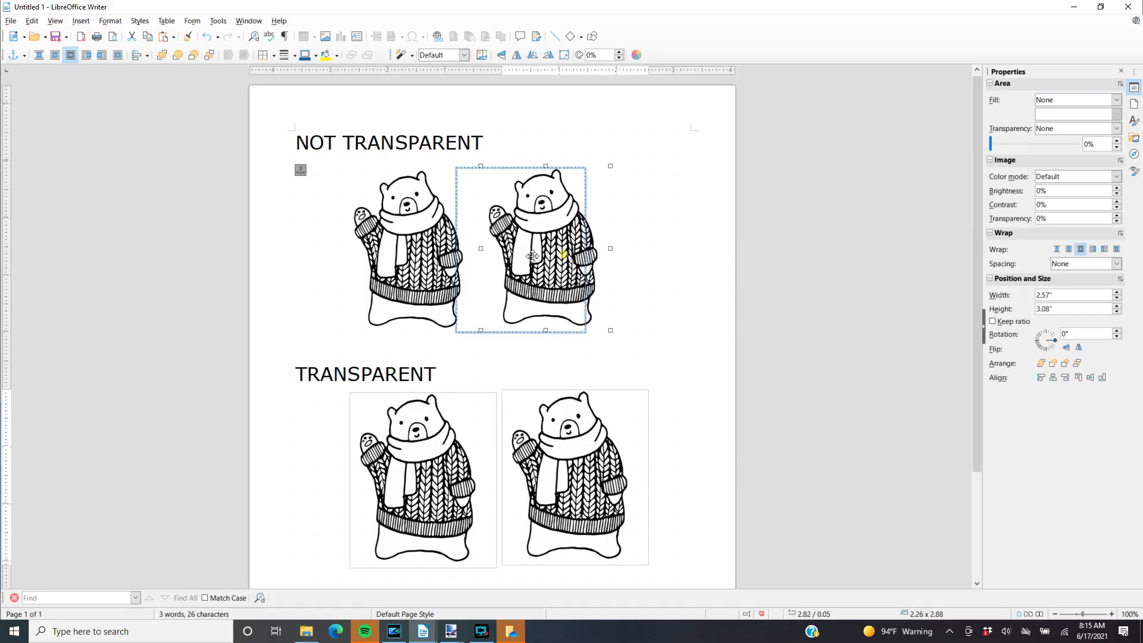
In both the NOT TRANSPARENT and TRANSPARENT rows, move the second bear over the first, and retype the missing T in the TRANSPARENT heading
drag(551, 257, 520, 257)
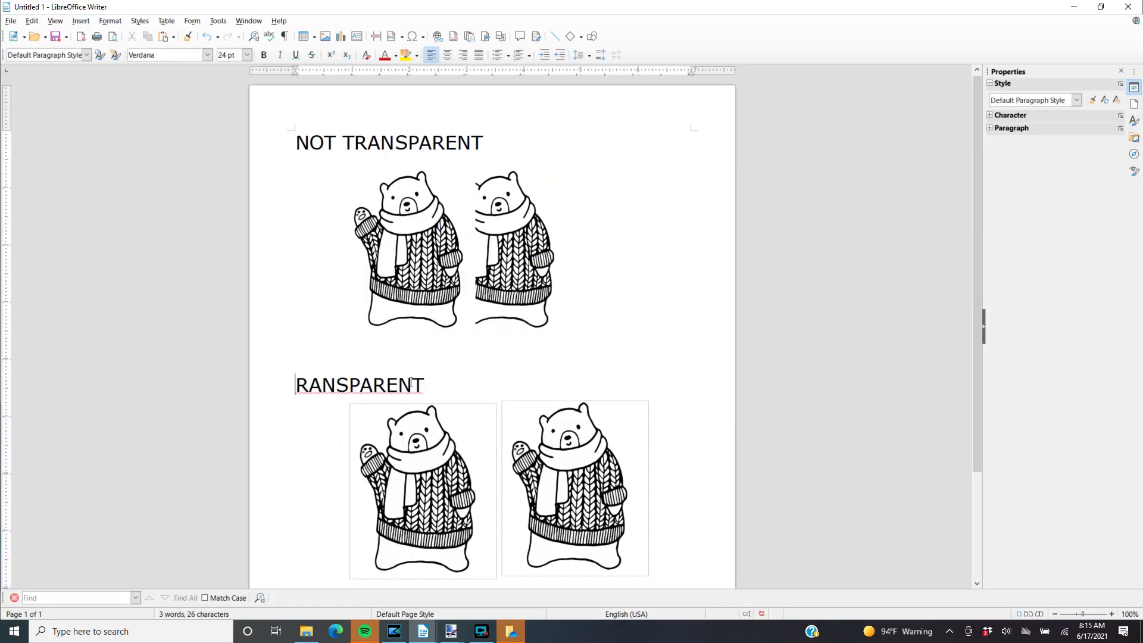
text(T)
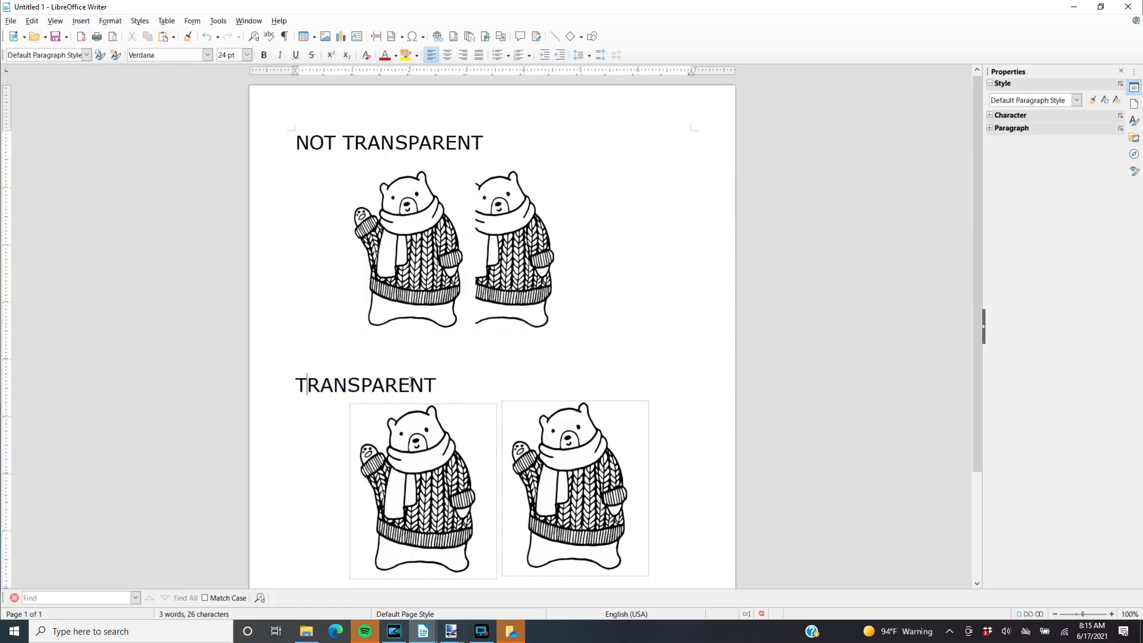
drag(600, 513, 543, 517)
click(458, 204)
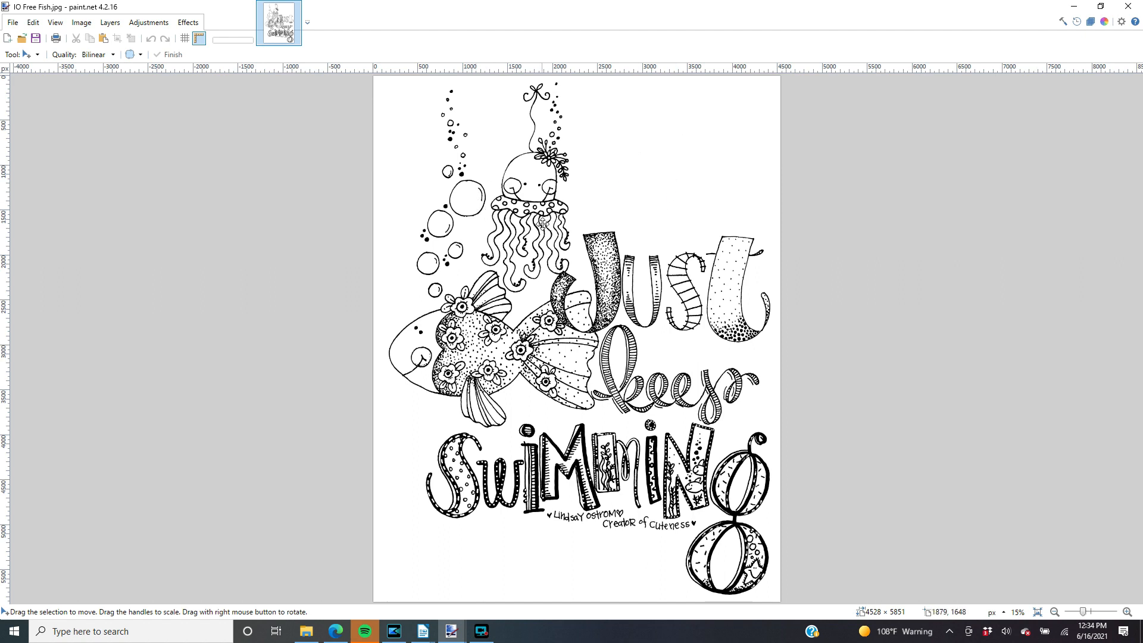
In the paint.net fish image, select the white background around the artwork with the Magic Wand and delete it
click(38, 54)
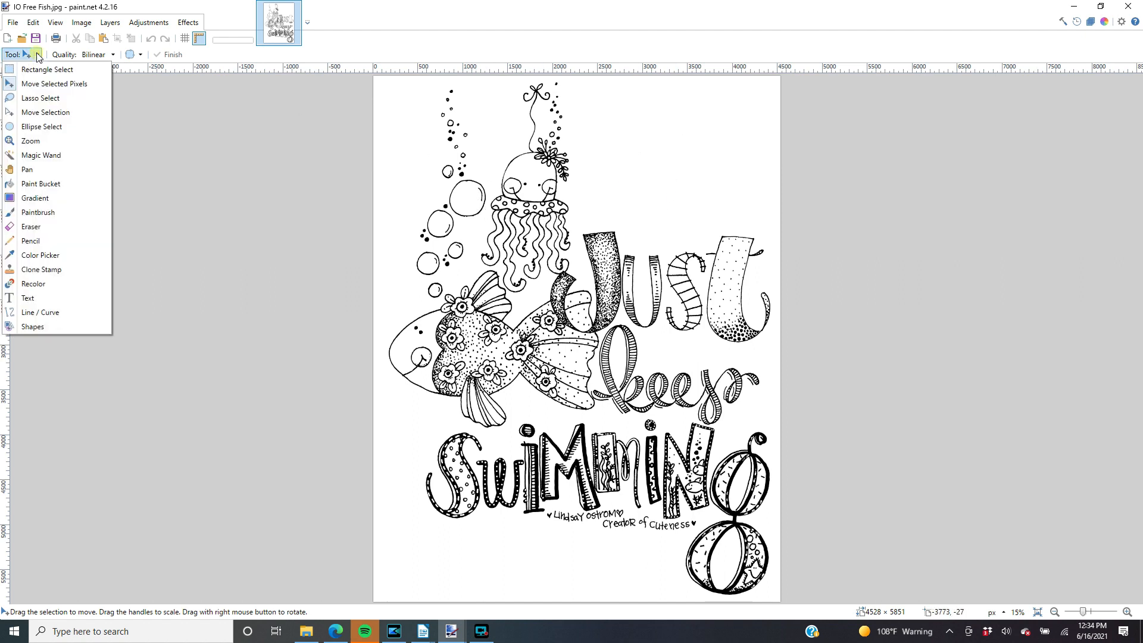
click(66, 156)
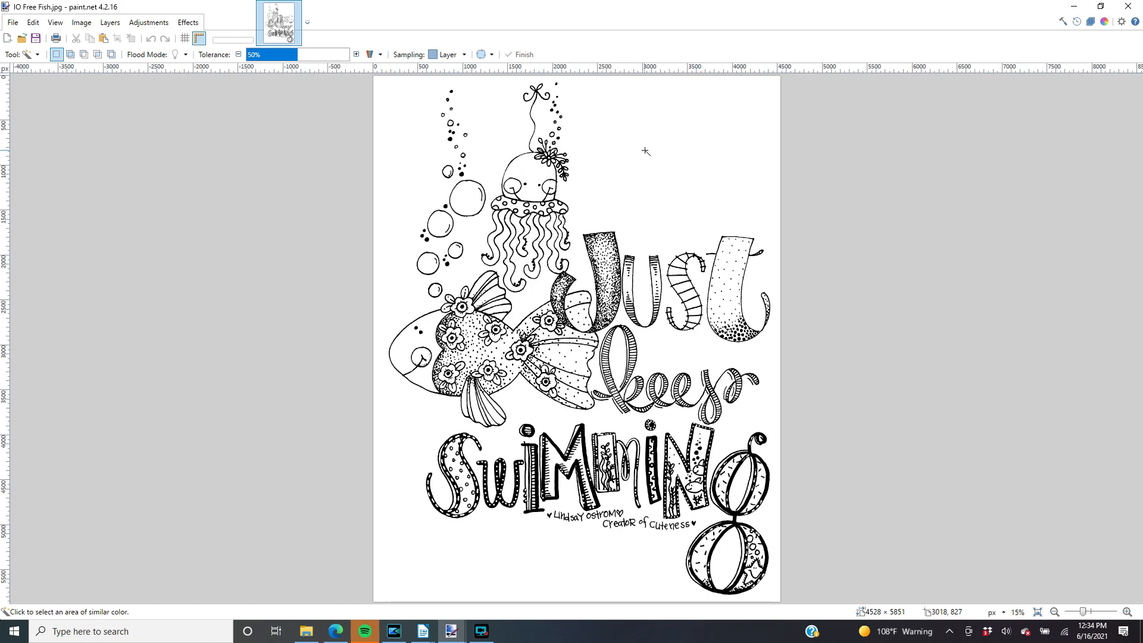
click(645, 151)
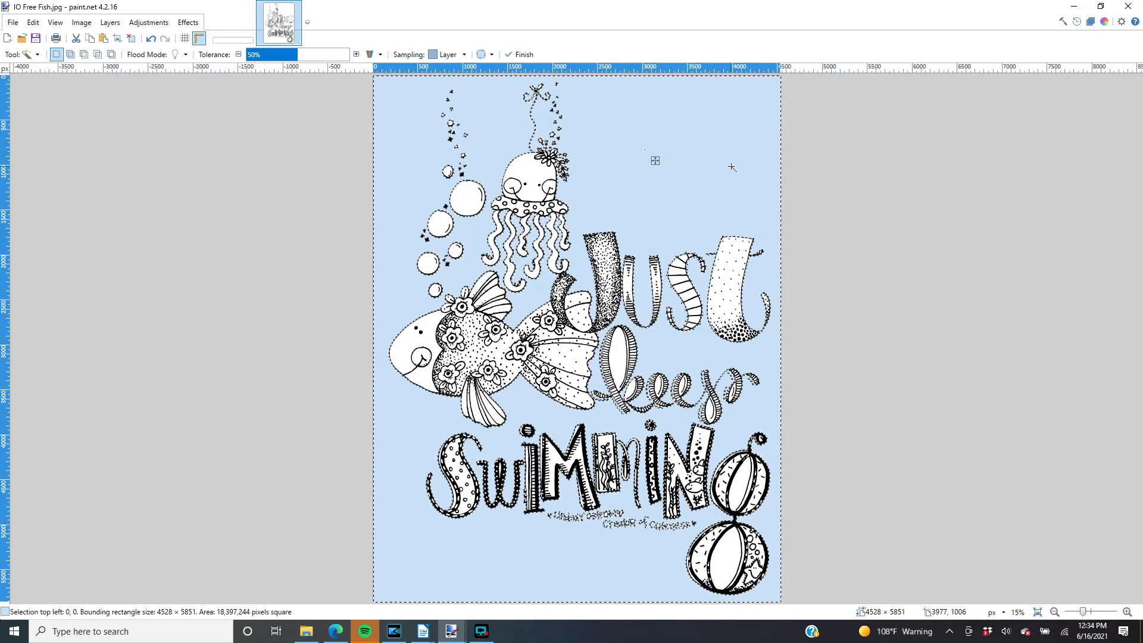
key(ctrl+d)
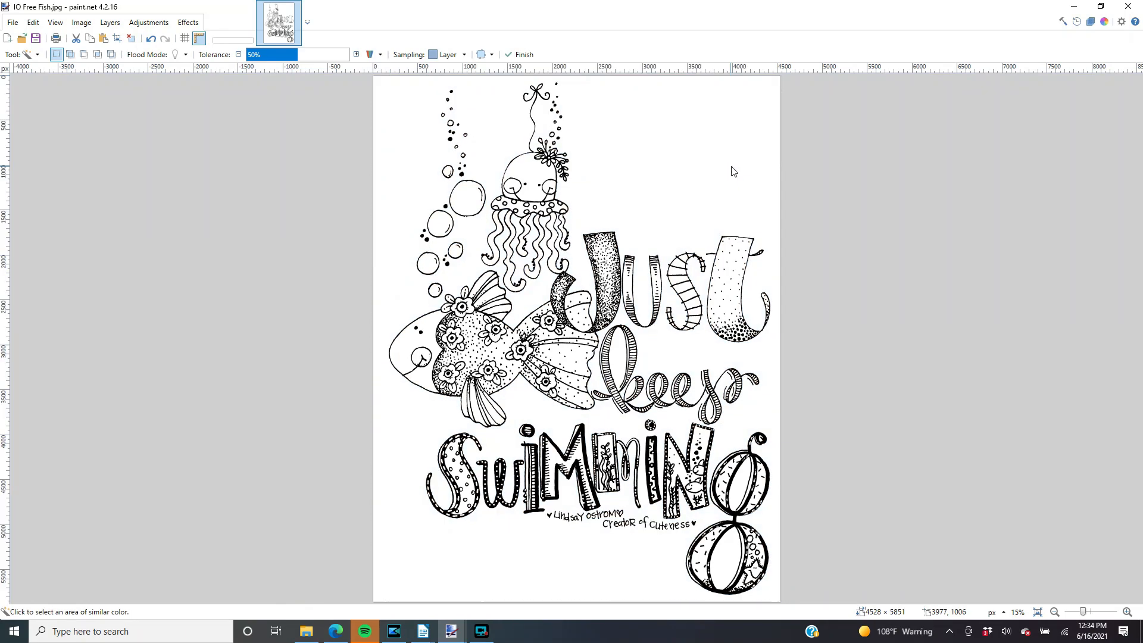
key(Delete)
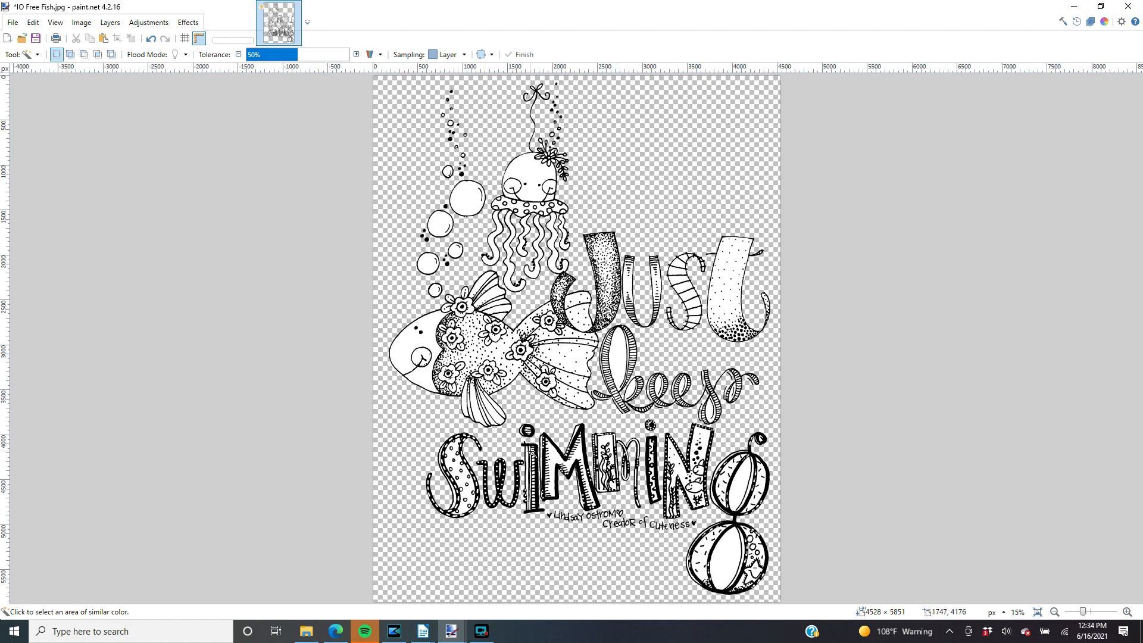
Delete the white areas enclosed by the two loops of the k and the first e in "keep"
click(619, 361)
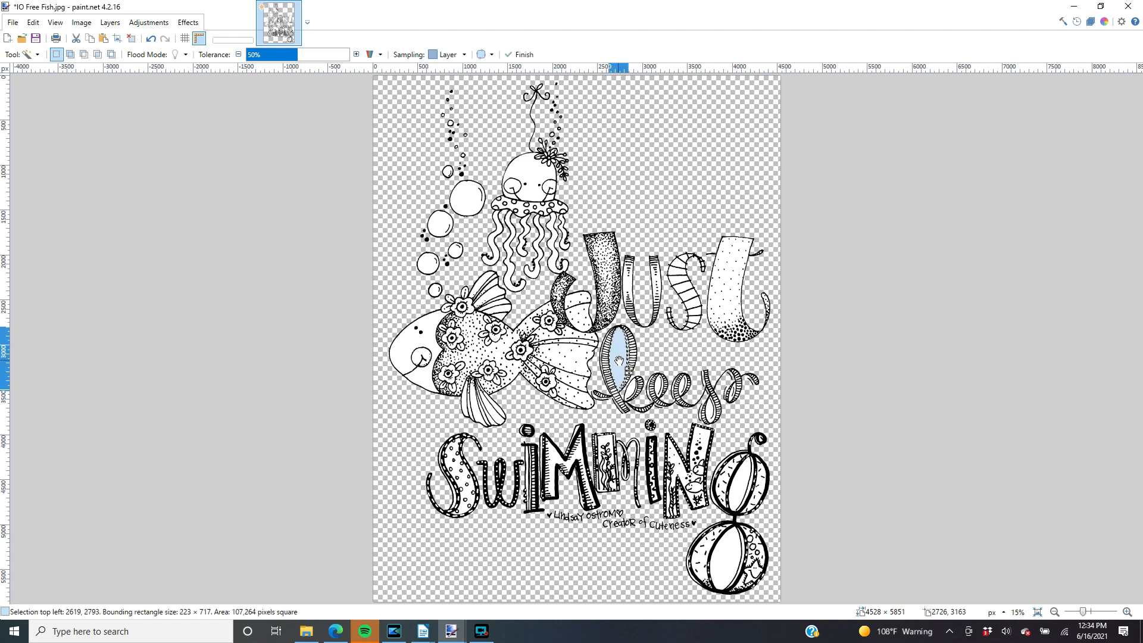
key(Delete)
key(ctrl+d)
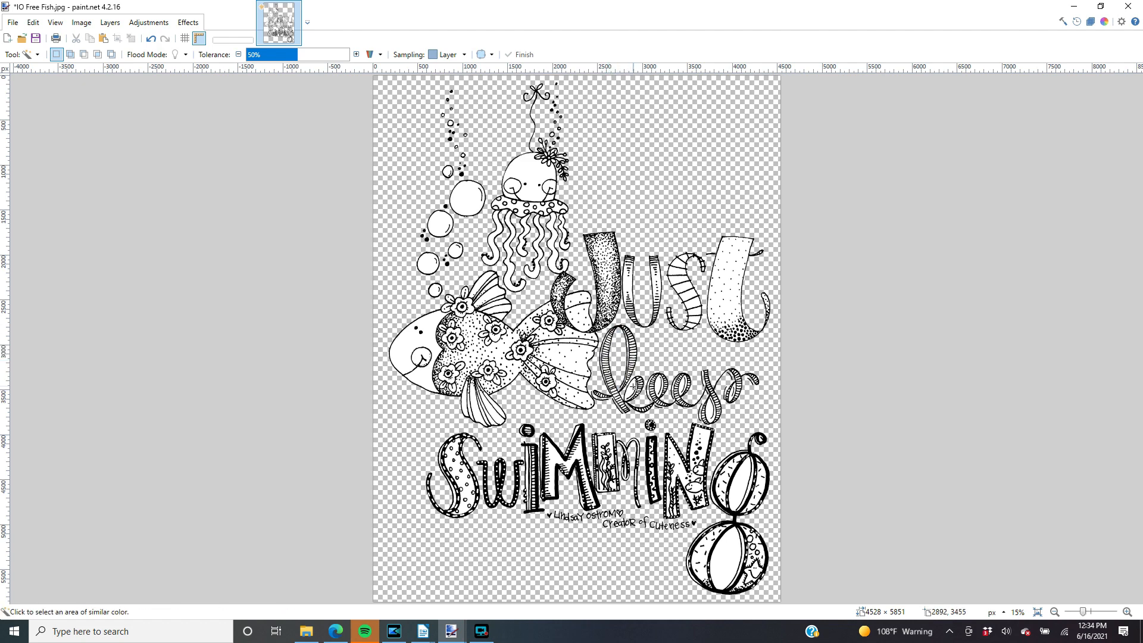
click(631, 387)
key(Delete)
click(659, 387)
key(Delete)
key(ctrl+d)
Delete the white centres of the upper and lower loops of the large g in "Swimming"
click(740, 486)
key(Delete)
key(ctrl+d)
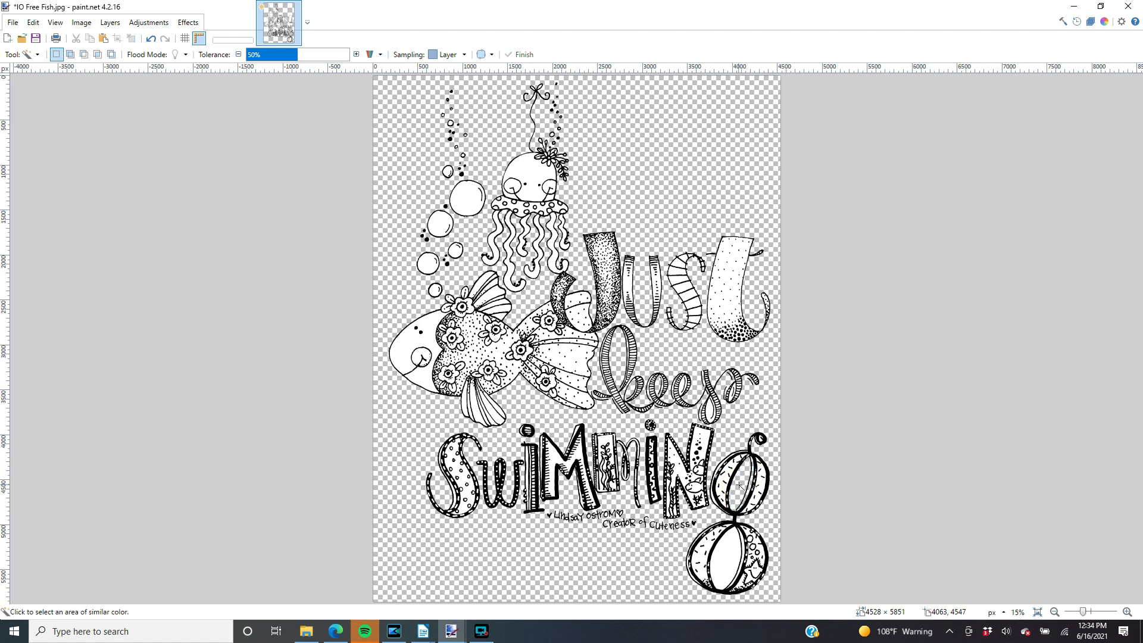
click(730, 557)
key(Delete)
key(ctrl+d)
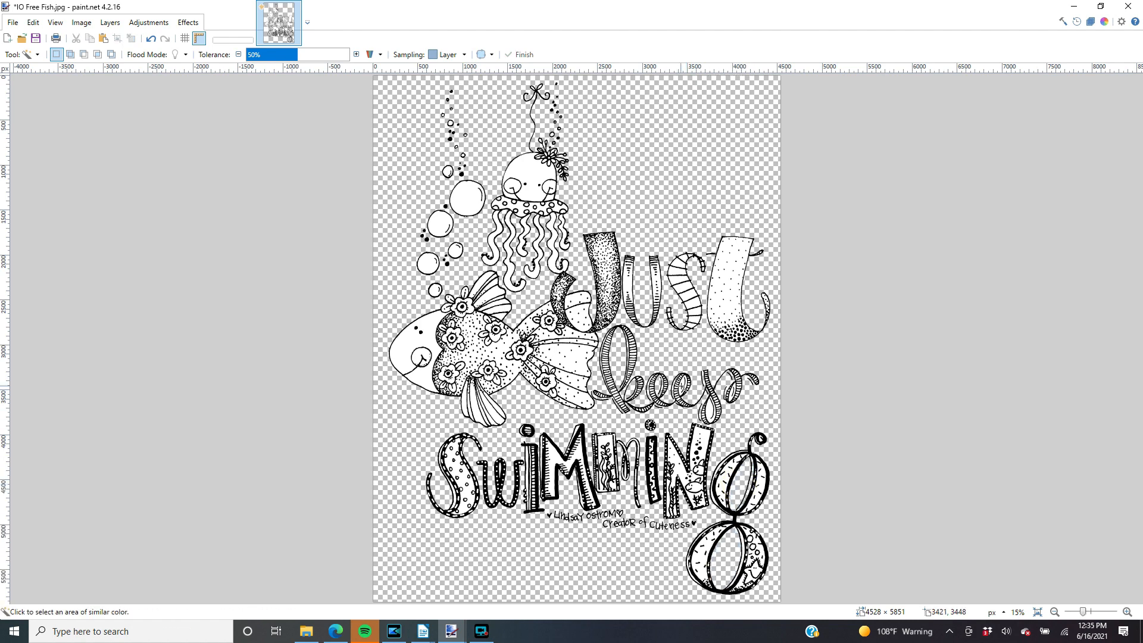
Delete the white areas enclosed by the second e and by the lower and upper loops of the p in "keep"
click(682, 387)
key(Delete)
key(ctrl+d)
click(710, 412)
key(Delete)
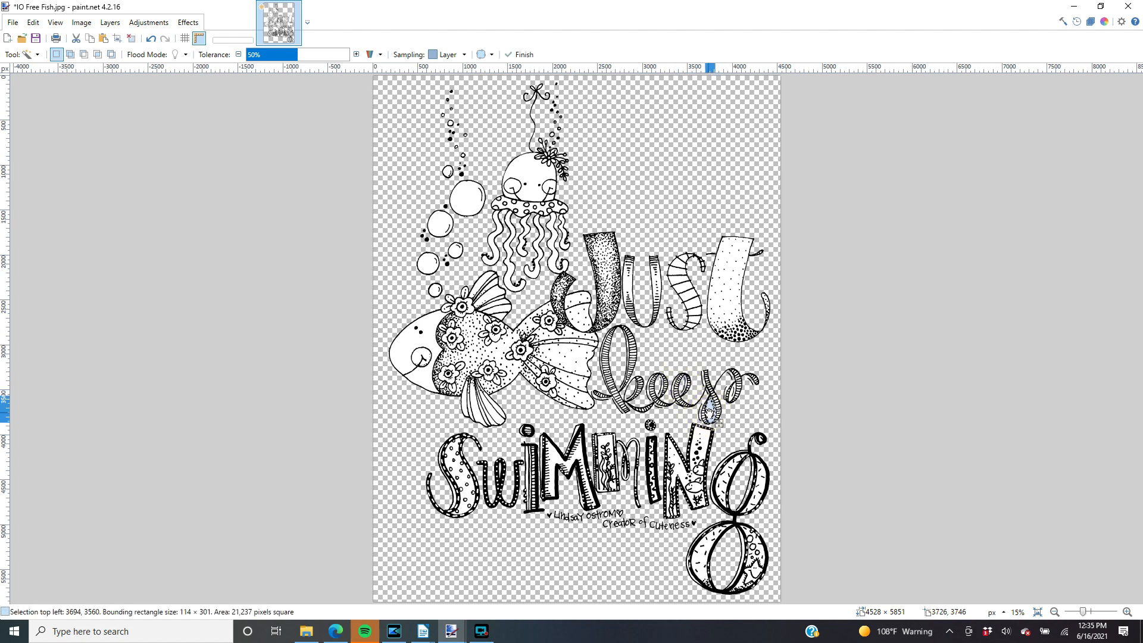
key(ctrl+d)
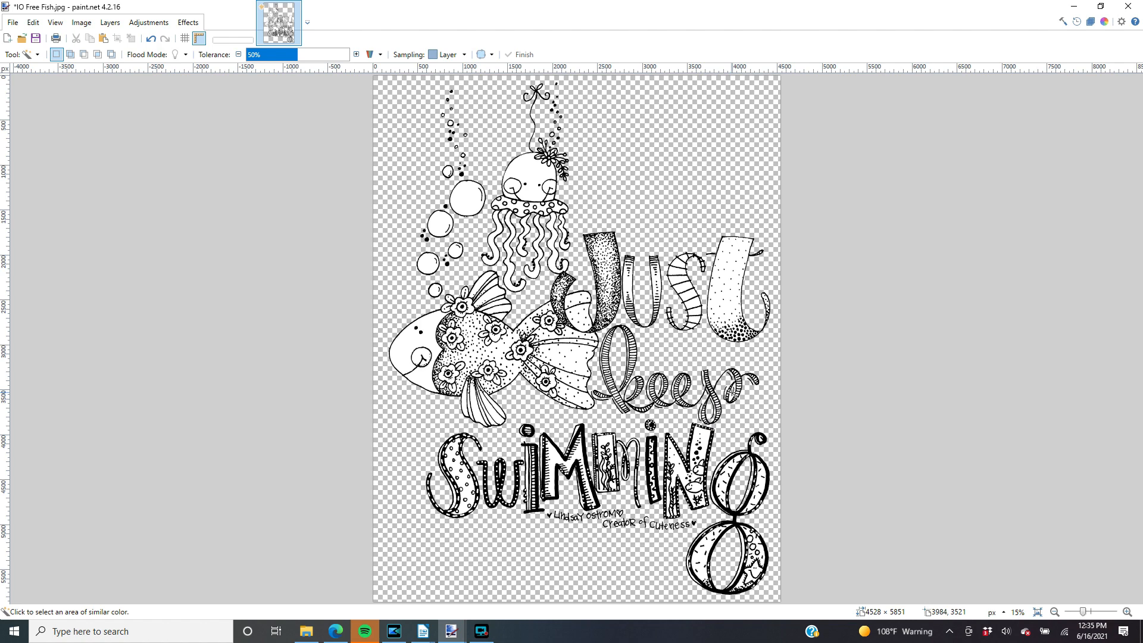
click(731, 392)
key(Delete)
key(ctrl+d)
Select and delete the white area of the fish's head, and undo that deletion
click(400, 349)
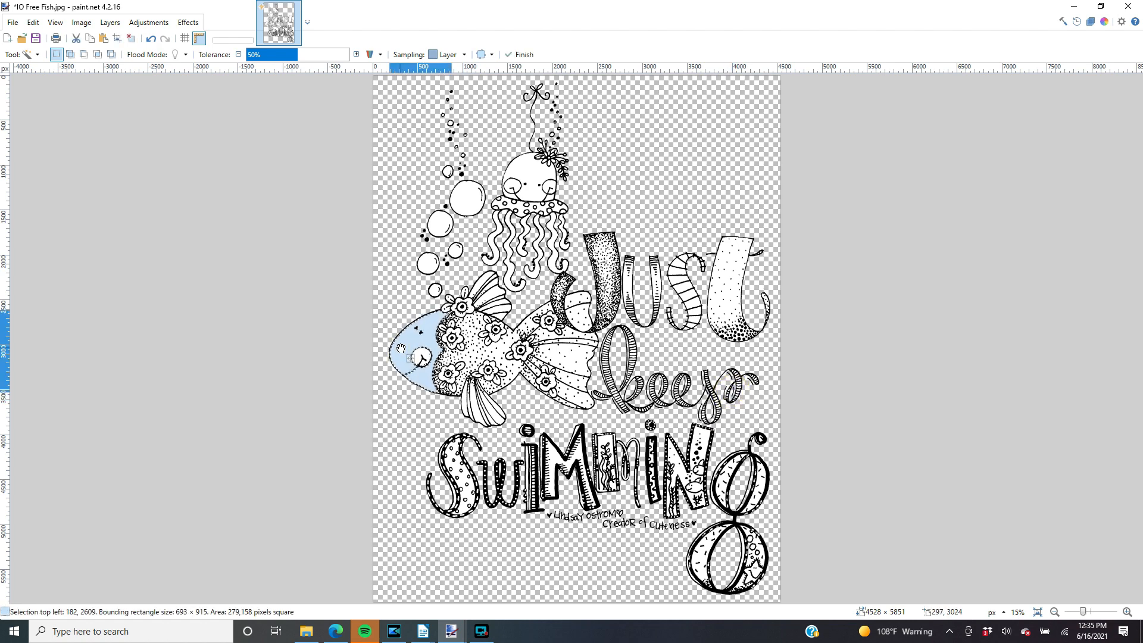
key(Delete)
key(ctrl+d)
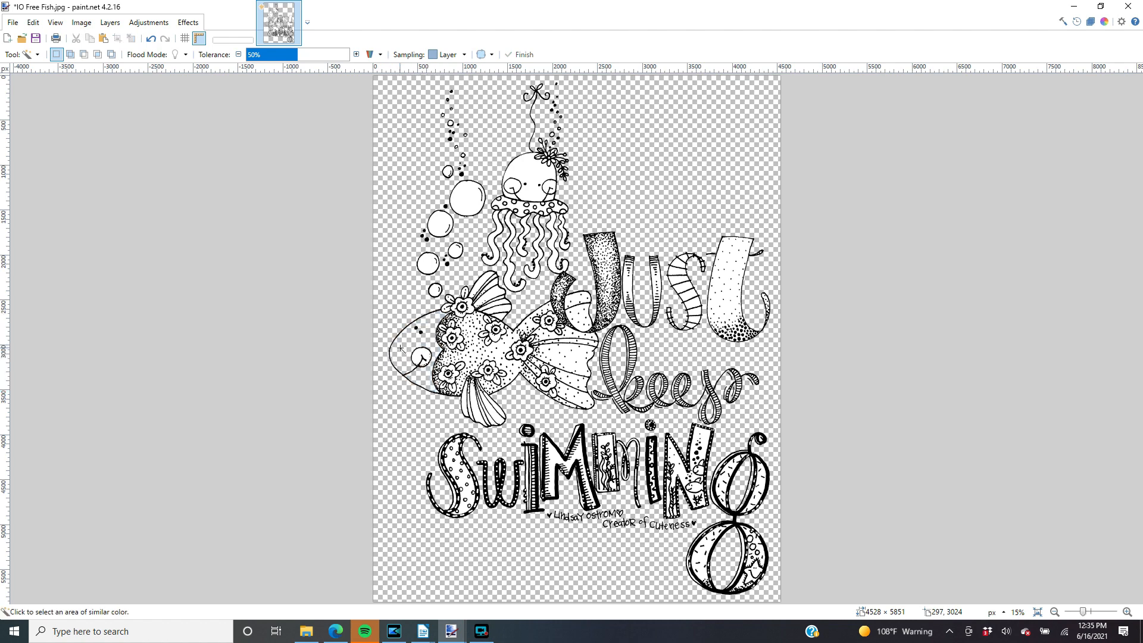
click(152, 42)
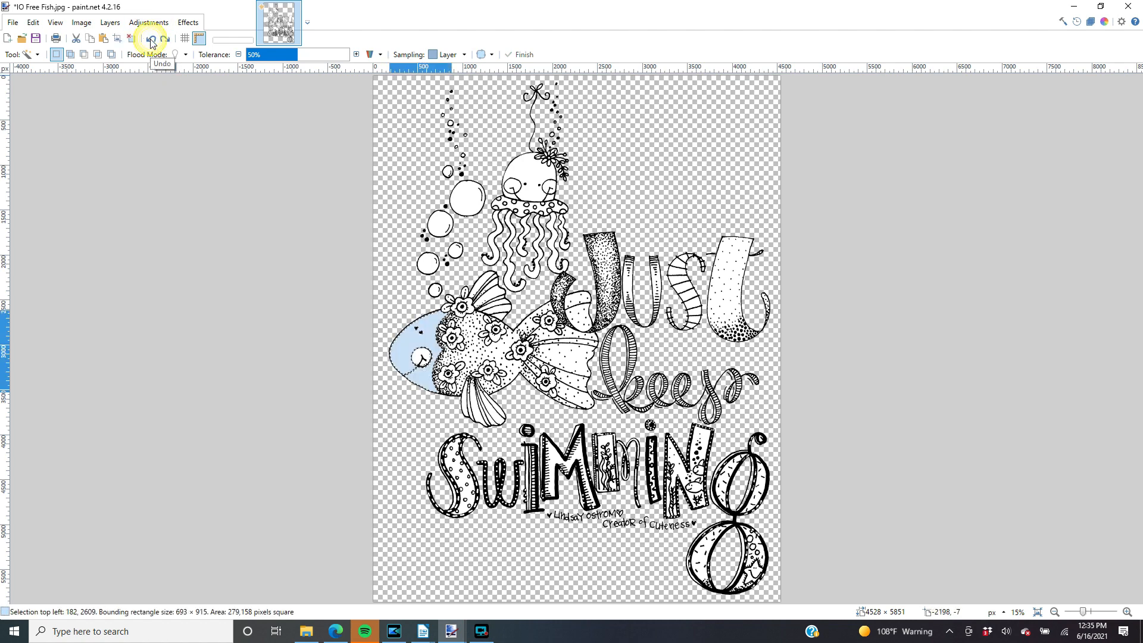
click(152, 42)
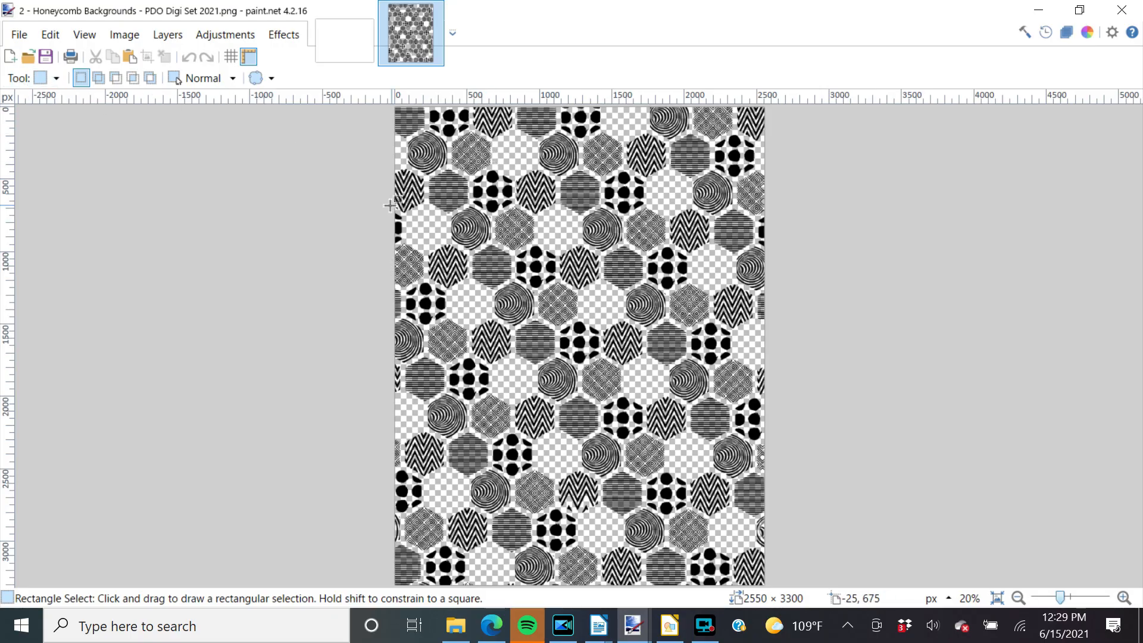
Resize the honeycomb background image to 20 percent
click(118, 37)
click(140, 77)
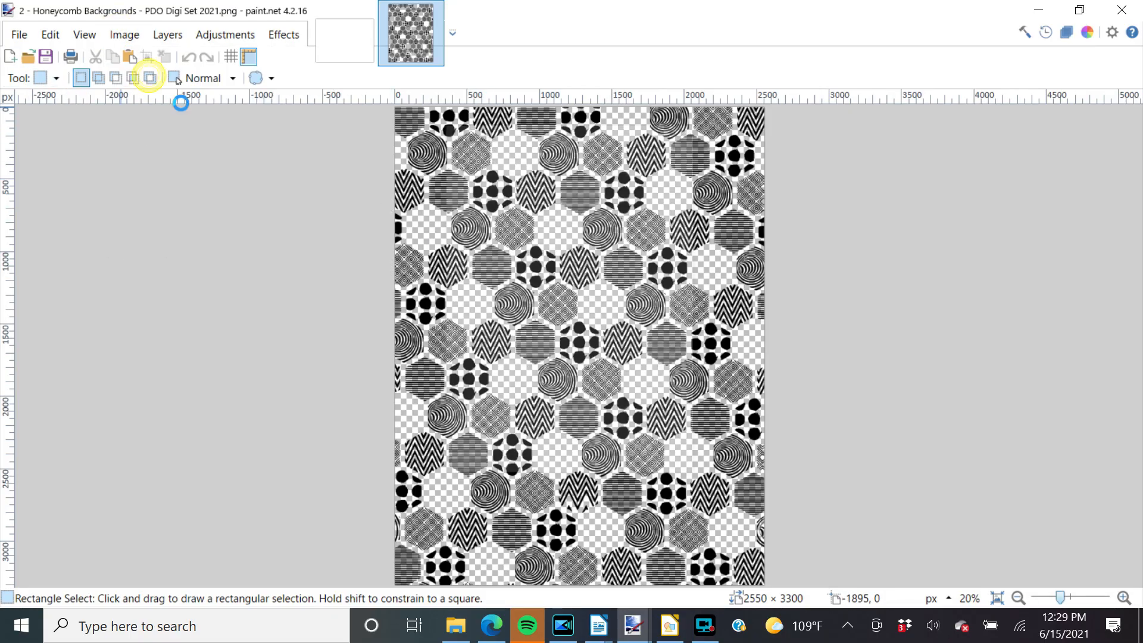
click(455, 208)
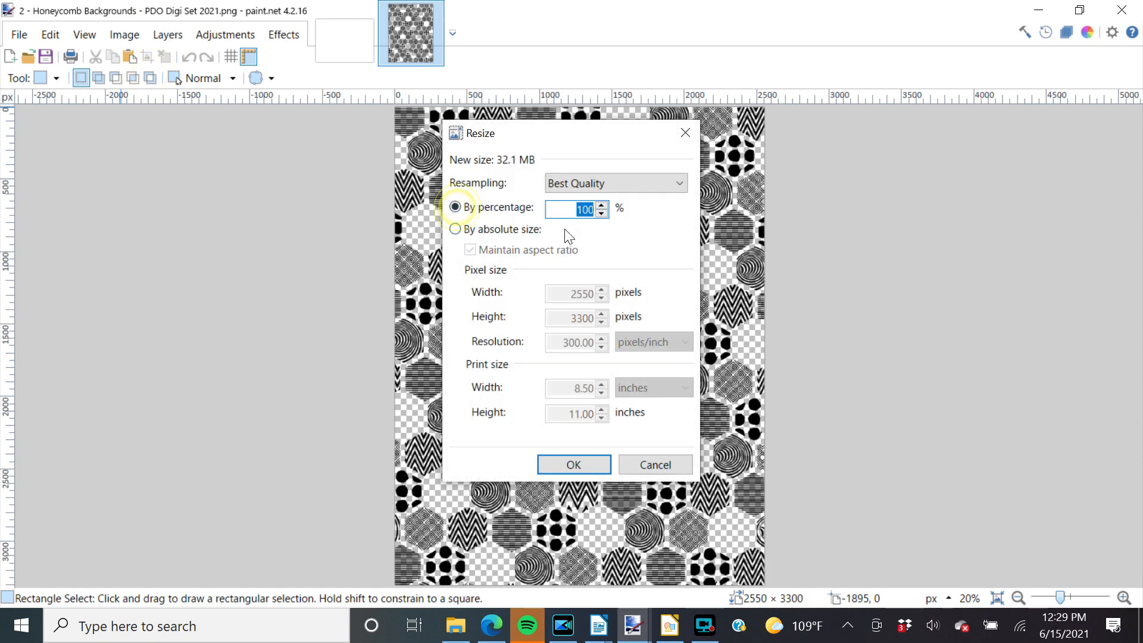
text(20)
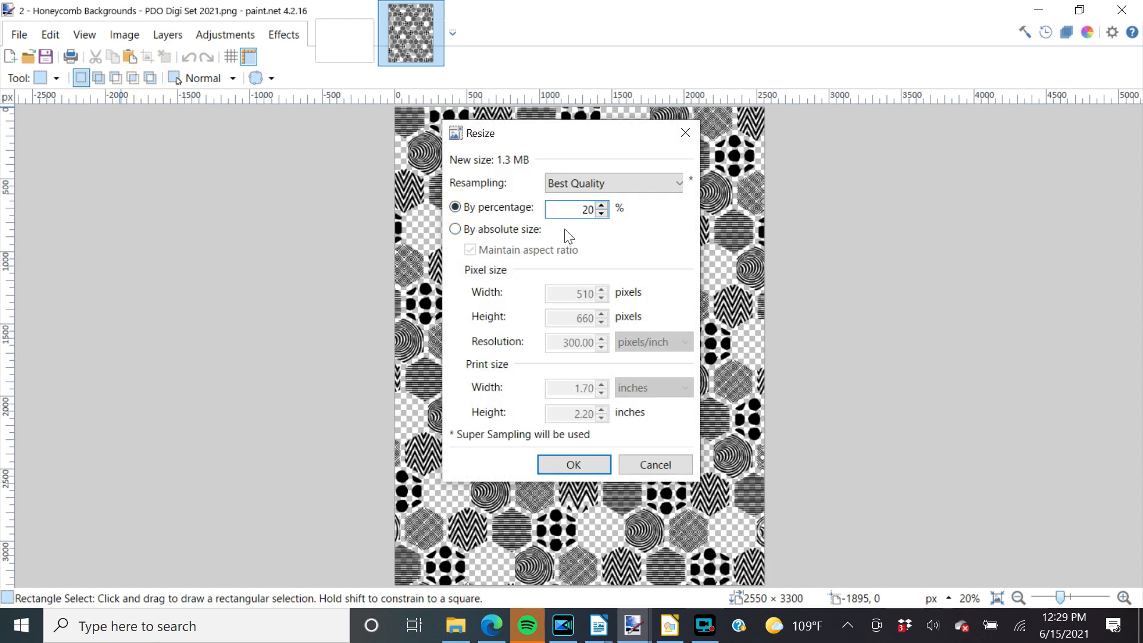
click(592, 466)
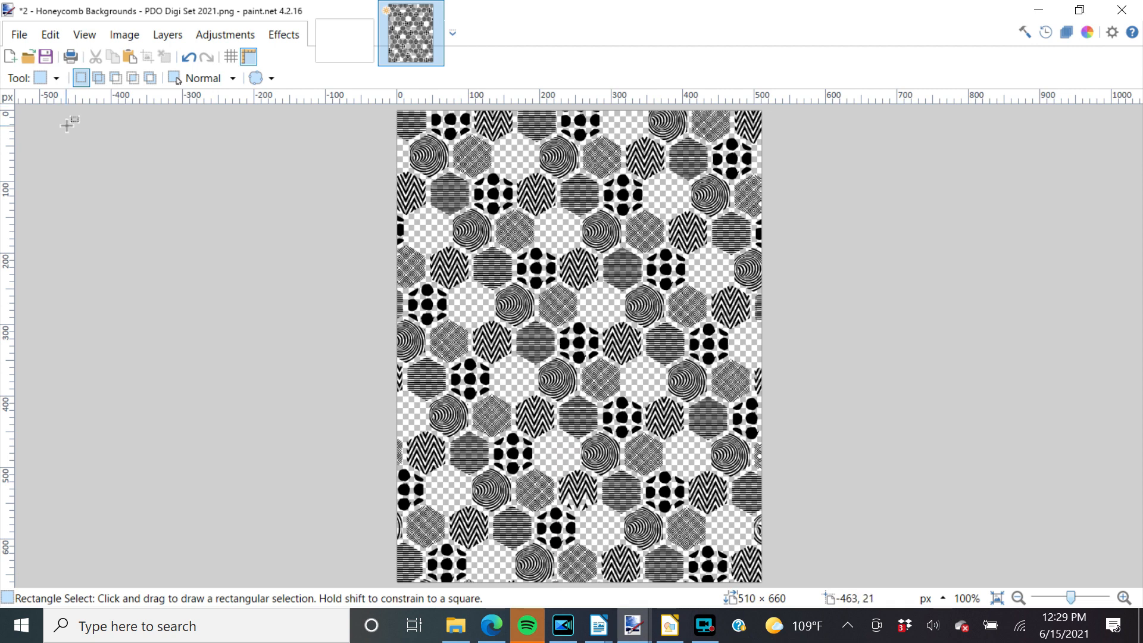
Using the Eraser with a brush width of 95, erase the pattern around a small hexagon cluster near the image's upper left
click(56, 80)
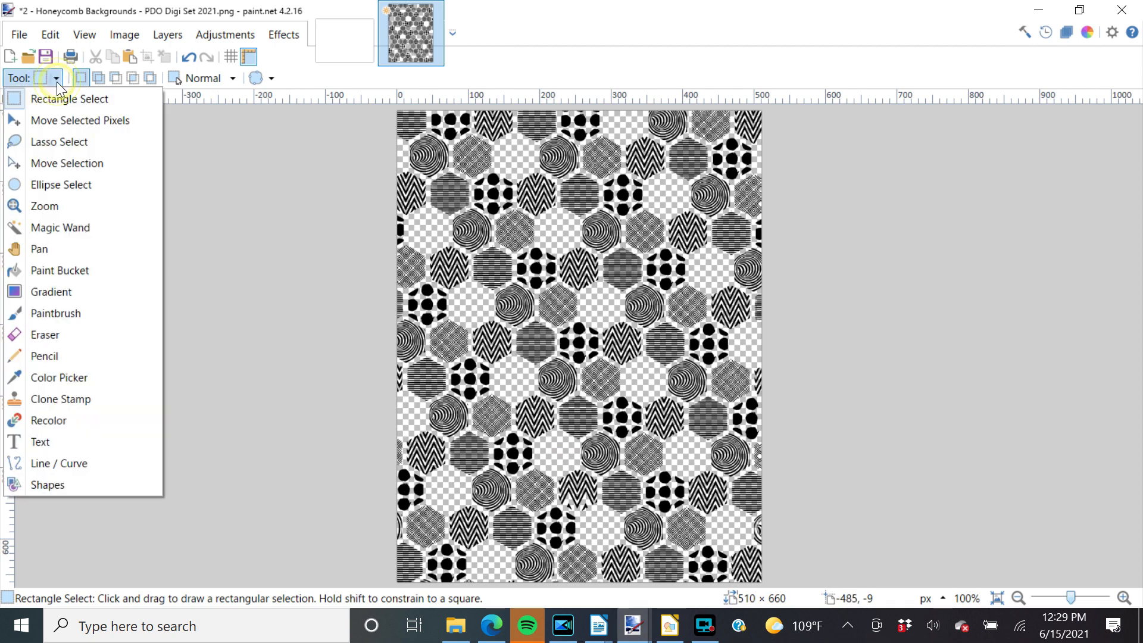
click(57, 333)
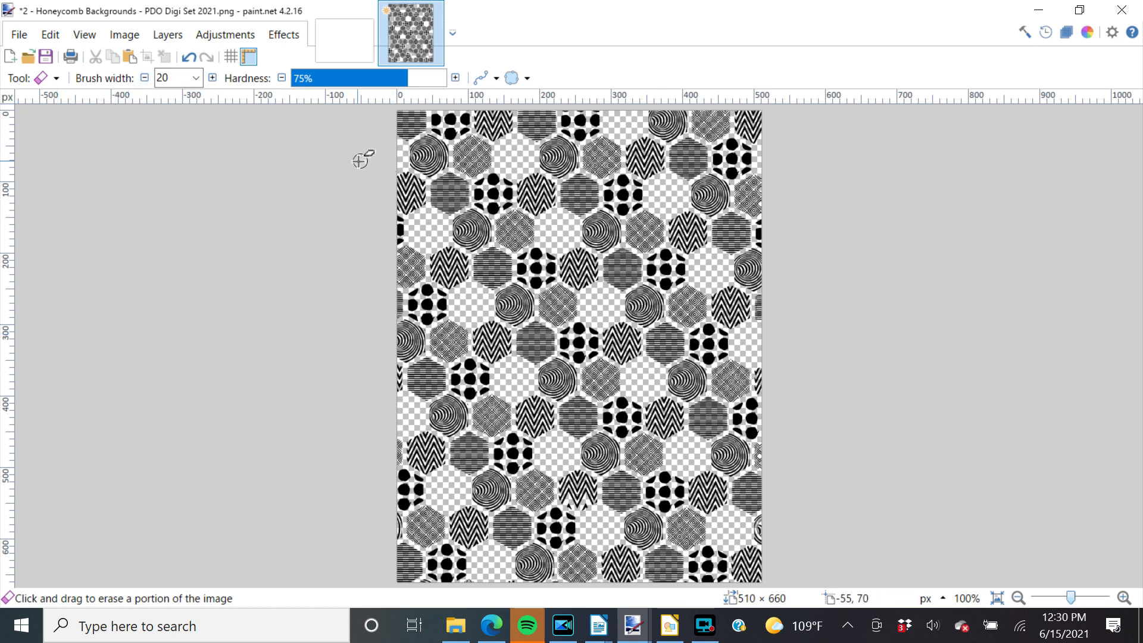
click(195, 78)
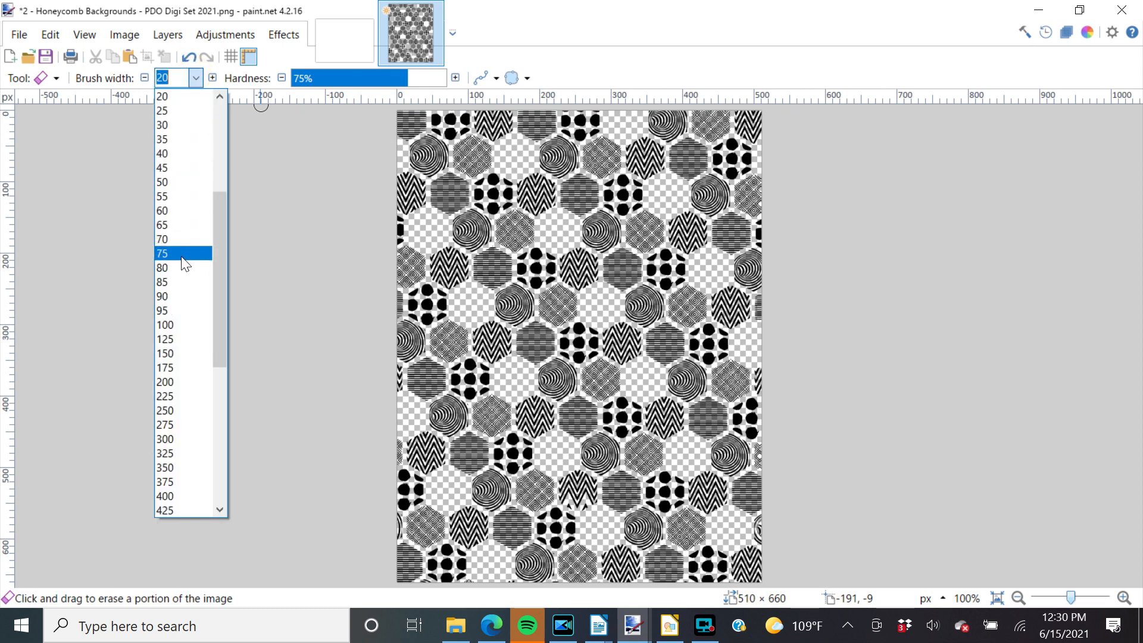
click(172, 311)
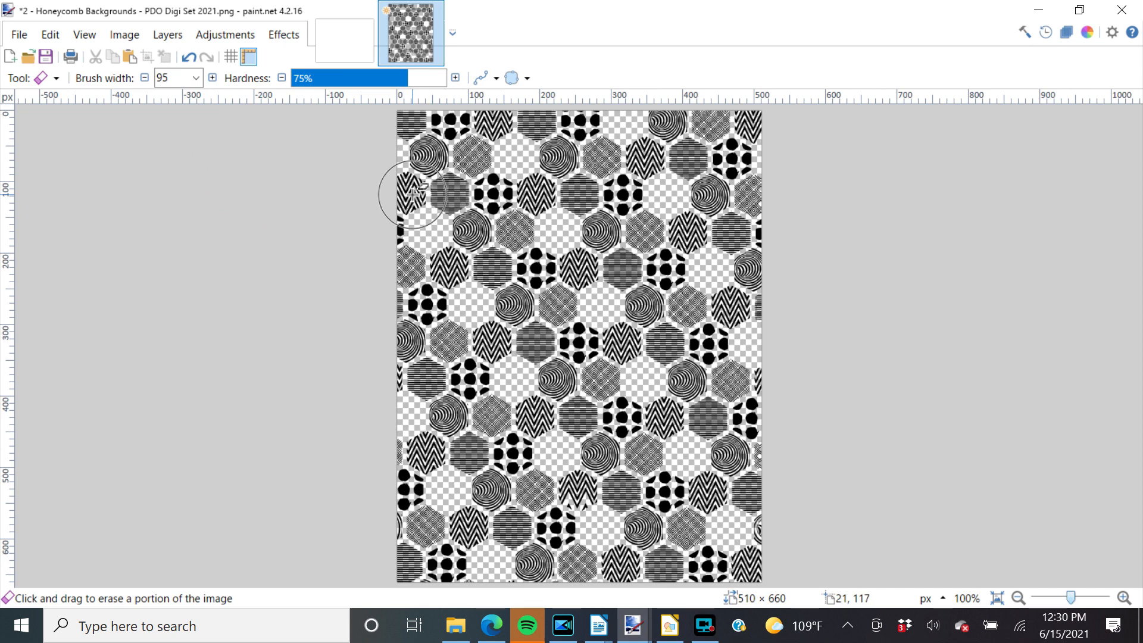
mouse_move(393, 132)
mouse_down()
mouse_move(512, 128)
mouse_move(422, 188)
mouse_move(437, 206)
mouse_move(417, 242)
mouse_move(424, 272)
mouse_move(476, 319)
mouse_move(554, 297)
mouse_move(628, 221)
mouse_move(640, 116)
mouse_move(577, 102)
mouse_move(636, 113)
mouse_move(560, 124)
mouse_move(619, 155)
mouse_move(482, 334)
mouse_move(479, 292)
mouse_move(550, 292)
mouse_move(558, 278)
mouse_up()
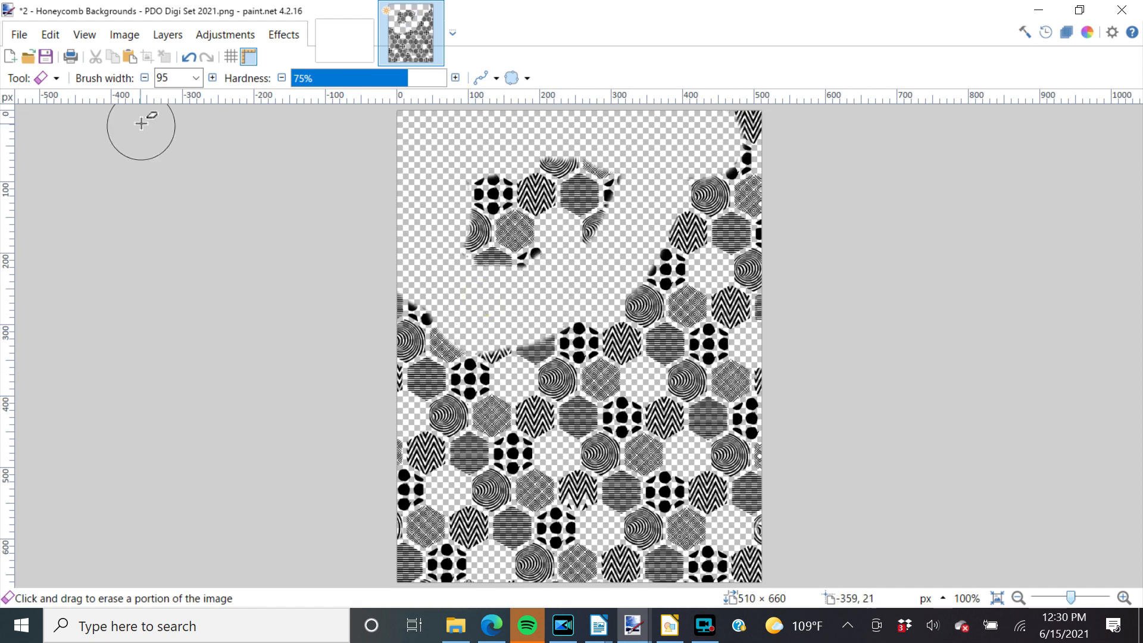
Reduce the eraser's brush width to 40 and erase the cluster's outer pieces, keeping only the zigzag, striped and diamond-patterned hexagons
click(196, 79)
drag(220, 324, 222, 248)
click(186, 125)
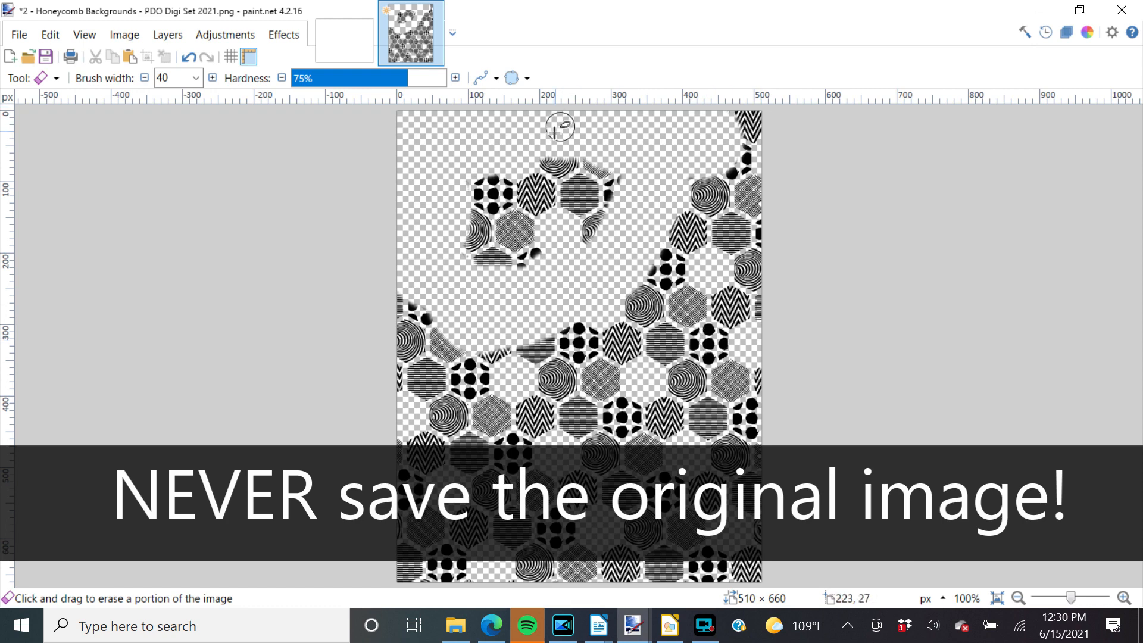
mouse_move(554, 135)
mouse_down()
mouse_move(549, 146)
mouse_move(568, 162)
mouse_move(601, 158)
mouse_move(619, 179)
mouse_move(506, 279)
mouse_move(476, 256)
mouse_move(476, 209)
mouse_move(491, 185)
mouse_up()
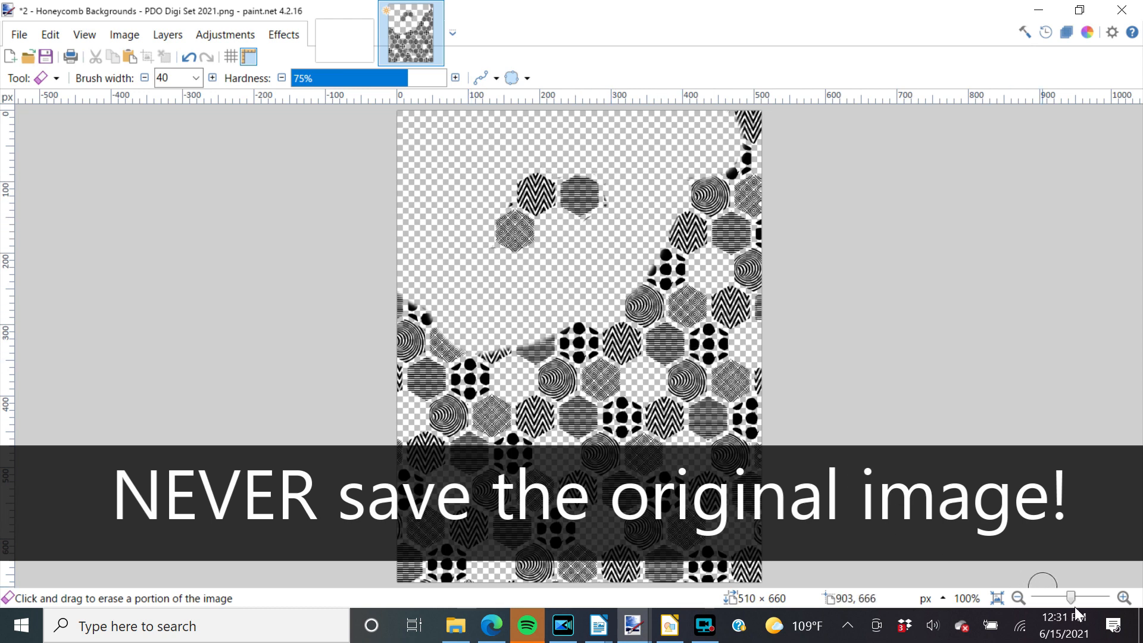
Erase the leftover specks around the three isolated hexagons
drag(1069, 603, 1079, 603)
scroll(1018, 518, up, 6)
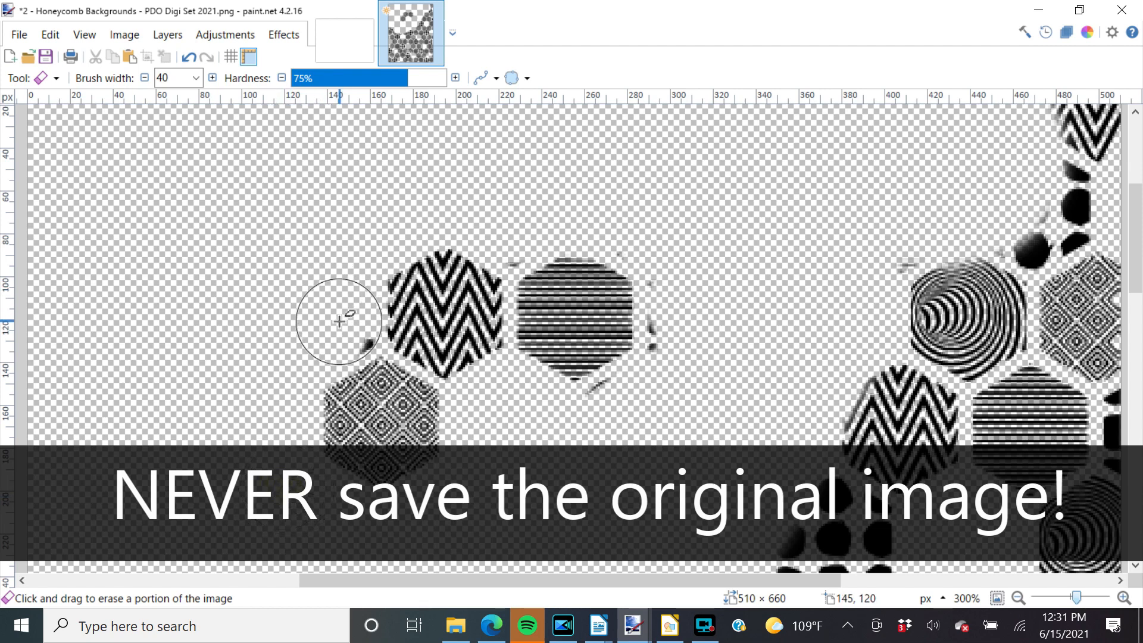
drag(340, 322, 333, 321)
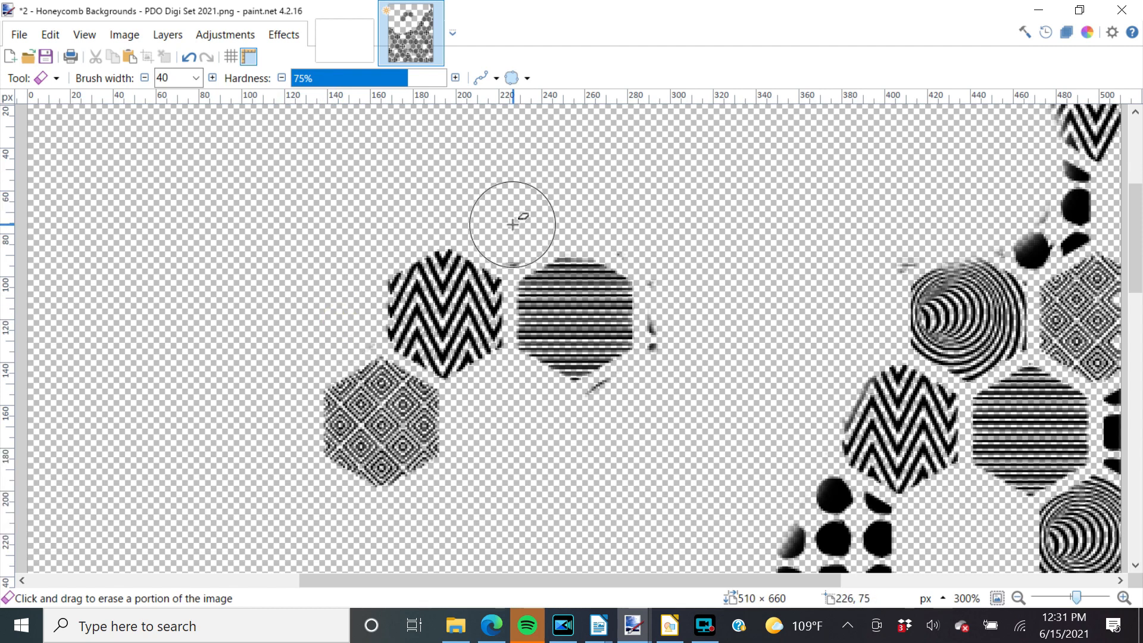
drag(515, 229, 510, 224)
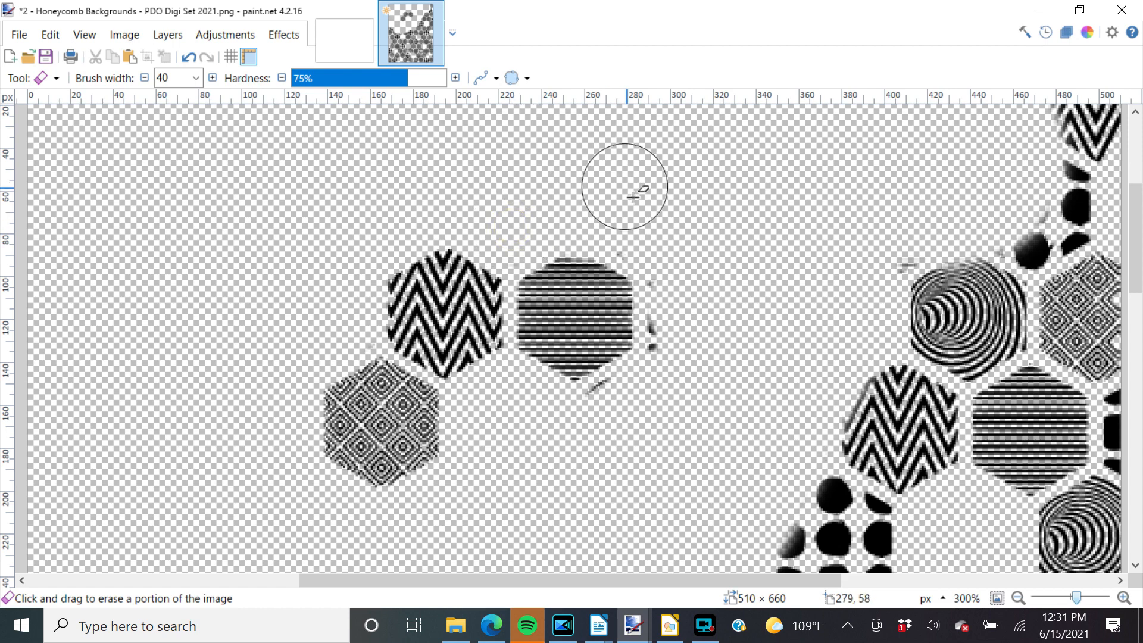
drag(639, 224, 643, 220)
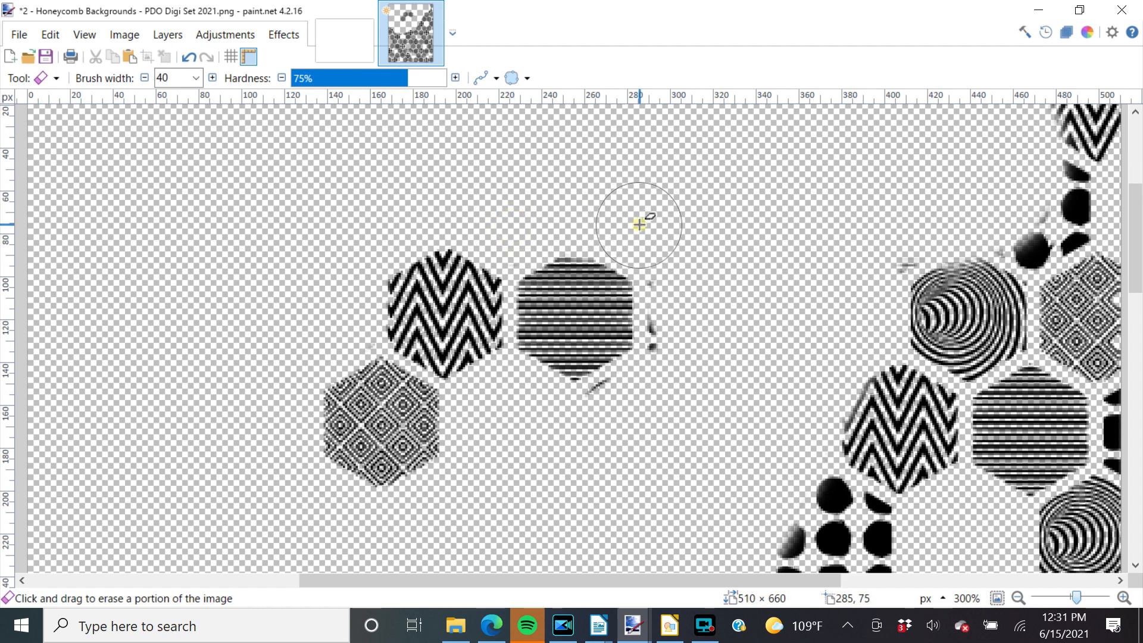
click(678, 272)
click(683, 332)
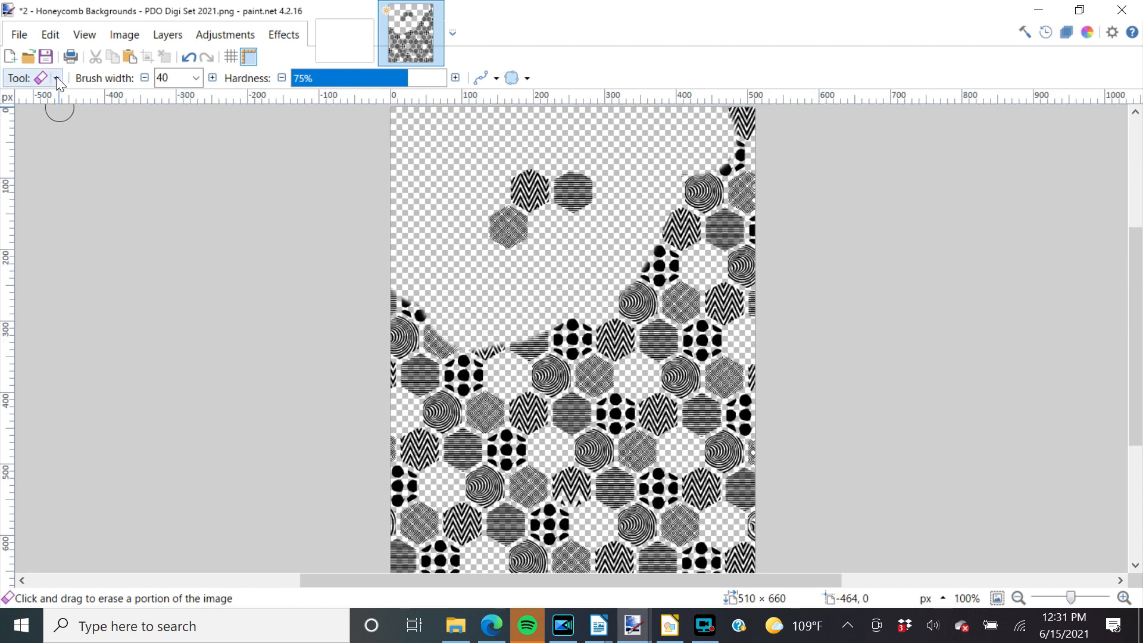
Make a rectangular selection of about 181 × 150 pixels around the three isolated hexagons and copy it
click(57, 79)
click(65, 99)
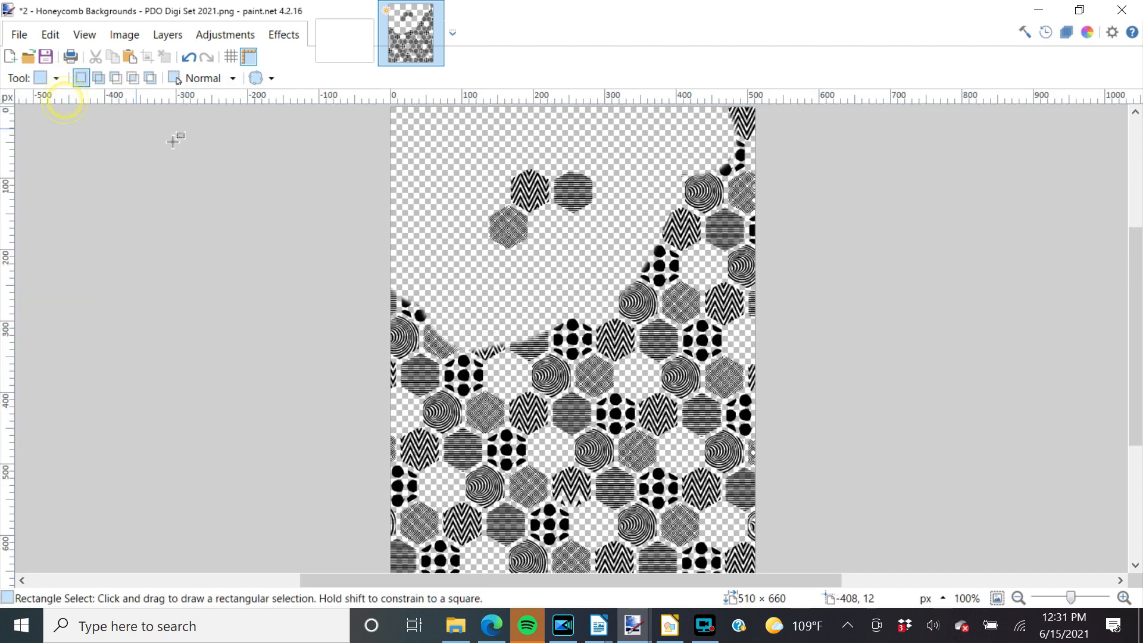
drag(481, 149, 610, 256)
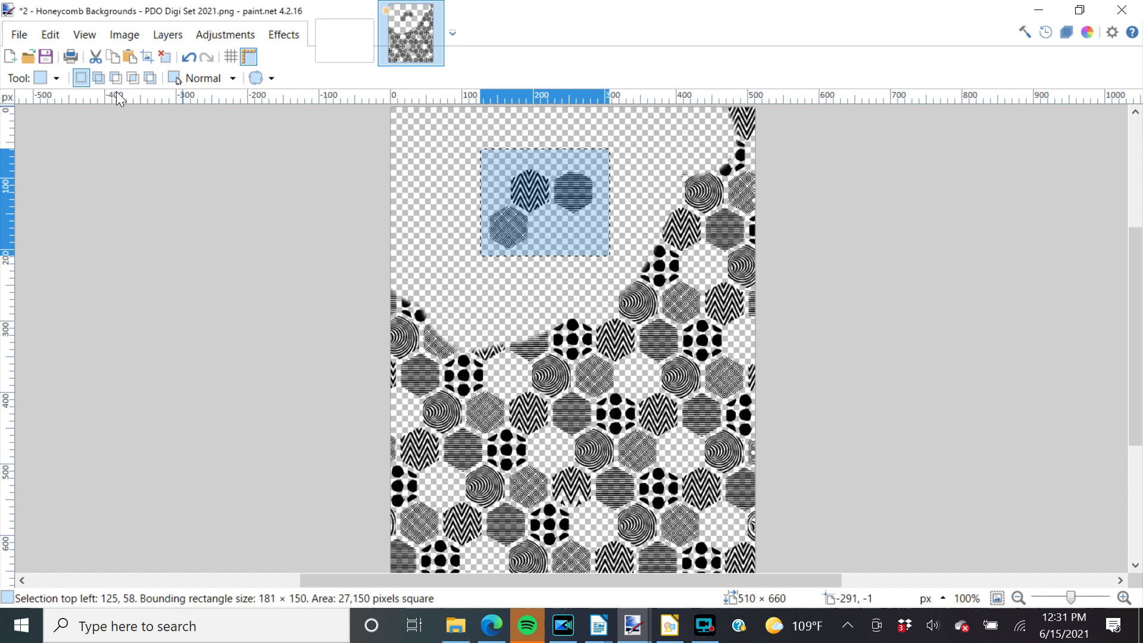
click(50, 35)
click(97, 127)
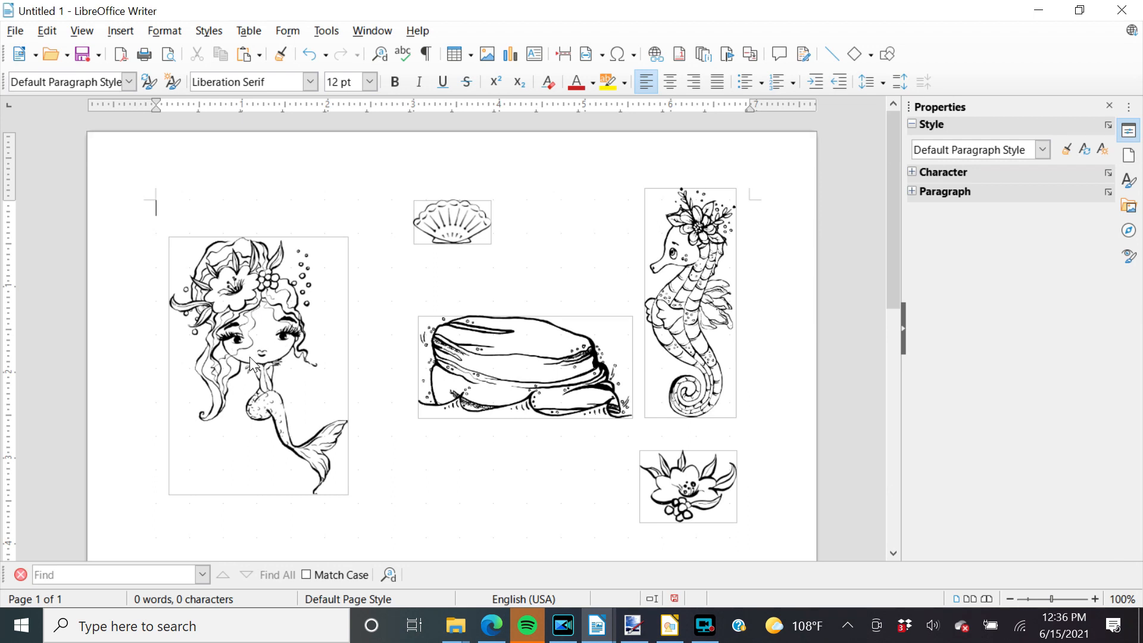
In the LibreOffice Writer document, move the mermaid up, place the rock over her tail, and move the shell out of the way
click(249, 356)
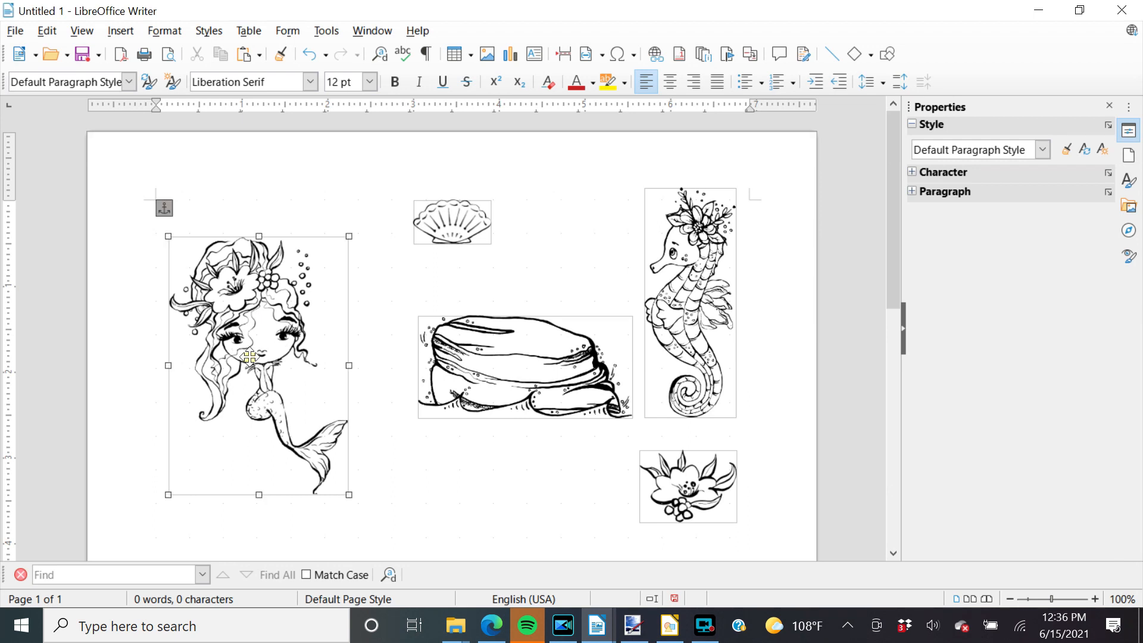
drag(249, 356, 264, 288)
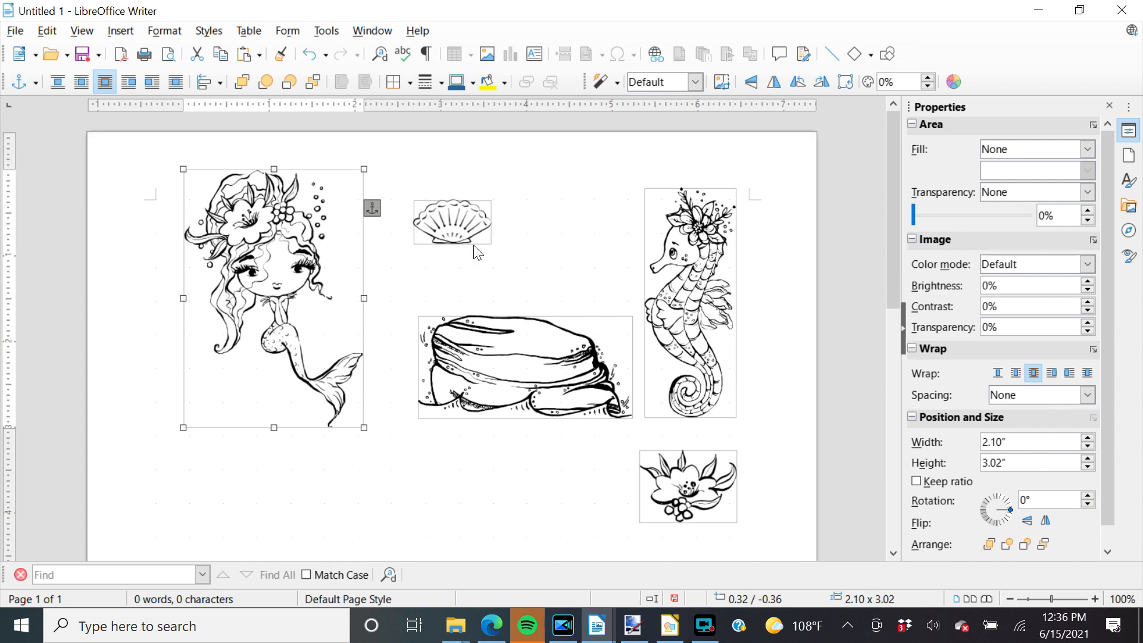
drag(465, 224, 426, 268)
drag(522, 361, 288, 344)
drag(427, 261, 529, 247)
mouse_move(310, 386)
mouse_down()
mouse_move(305, 469)
mouse_move(312, 278)
mouse_move(320, 428)
mouse_move(325, 391)
mouse_up()
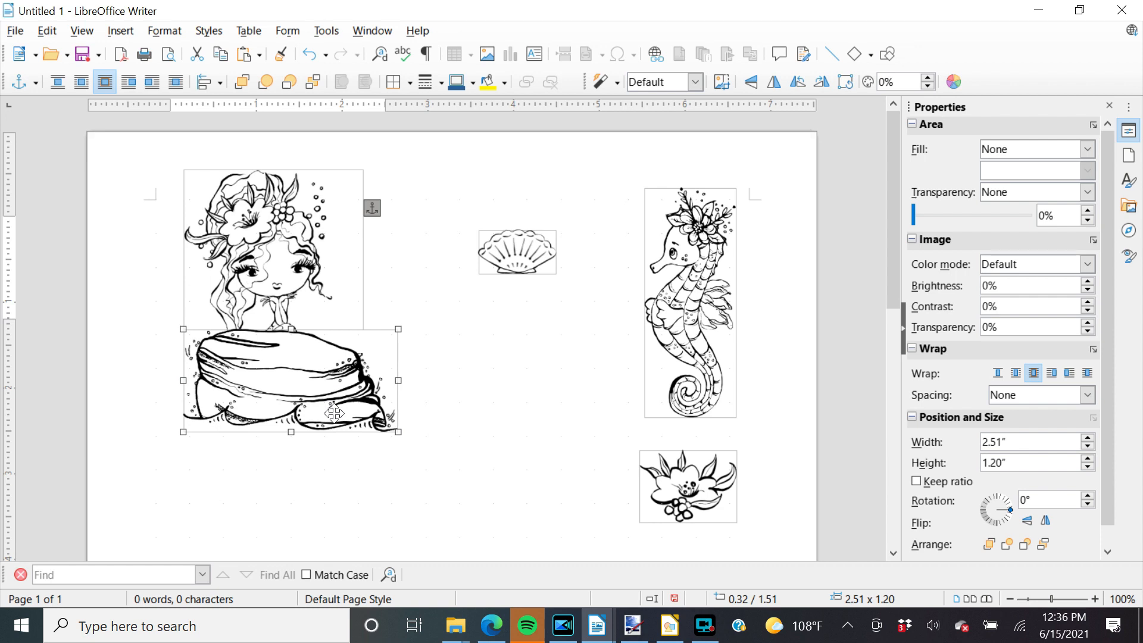
Send the rock to the back so it lies behind the mermaid
right_click(335, 411)
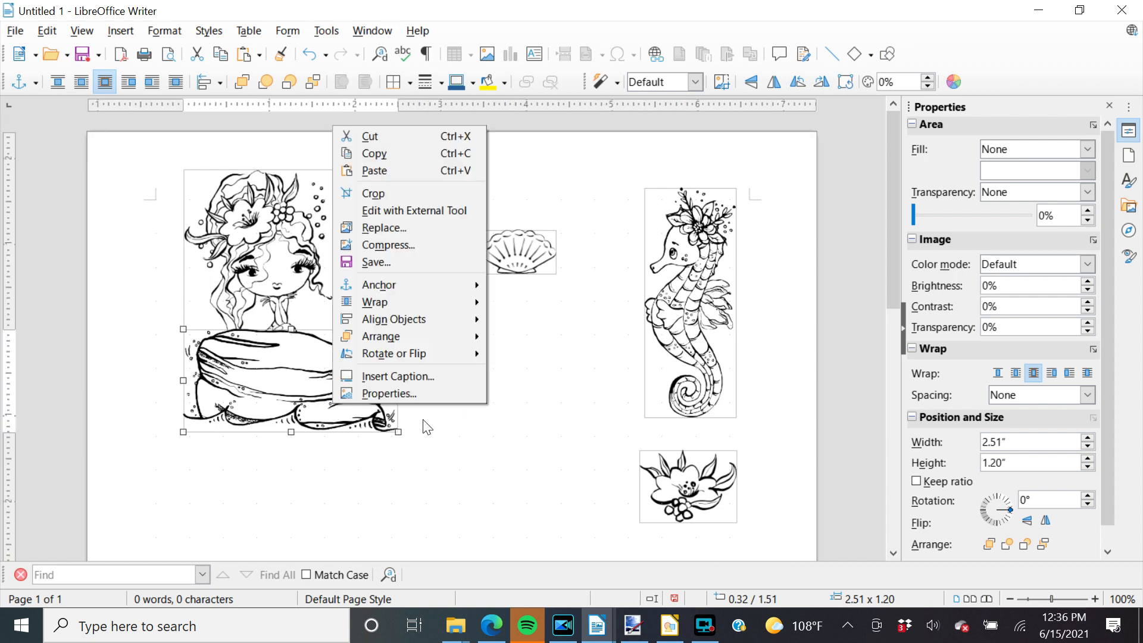
mouse_move(394, 338)
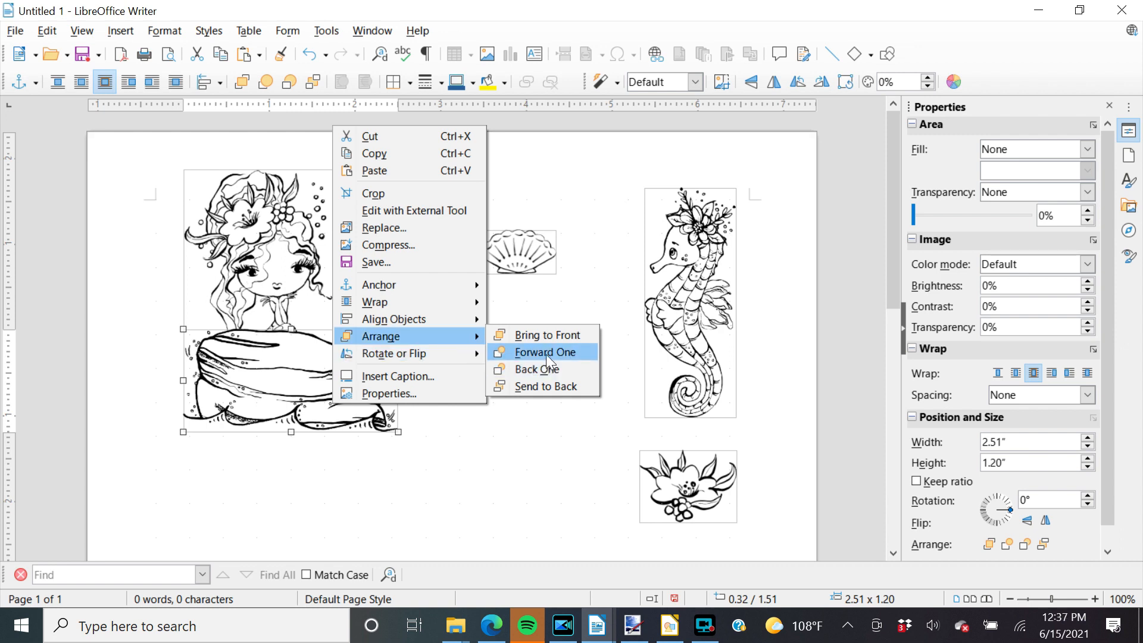
click(556, 387)
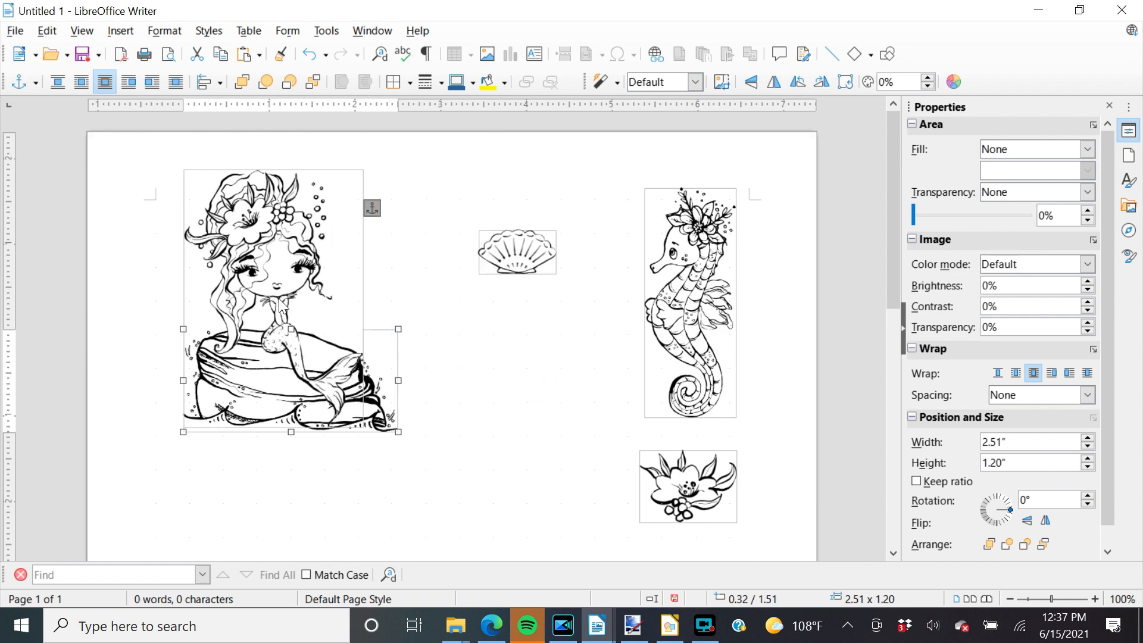
Reposition the rock lower on the page and shift the mermaid so she sits centred on top of it
drag(286, 380, 285, 293)
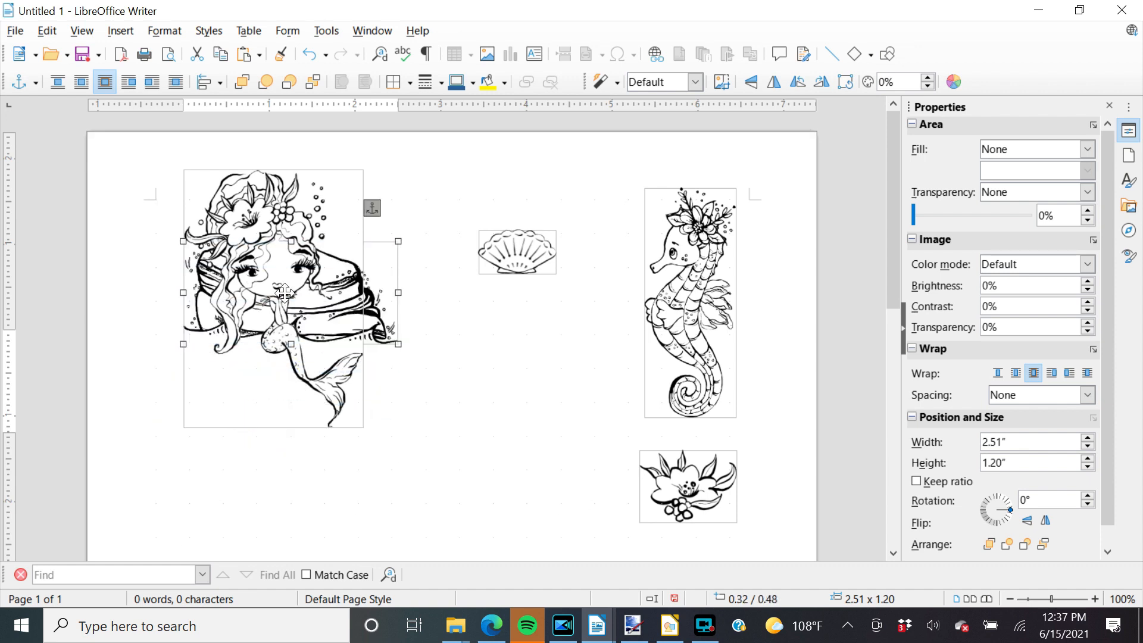
drag(390, 281, 420, 406)
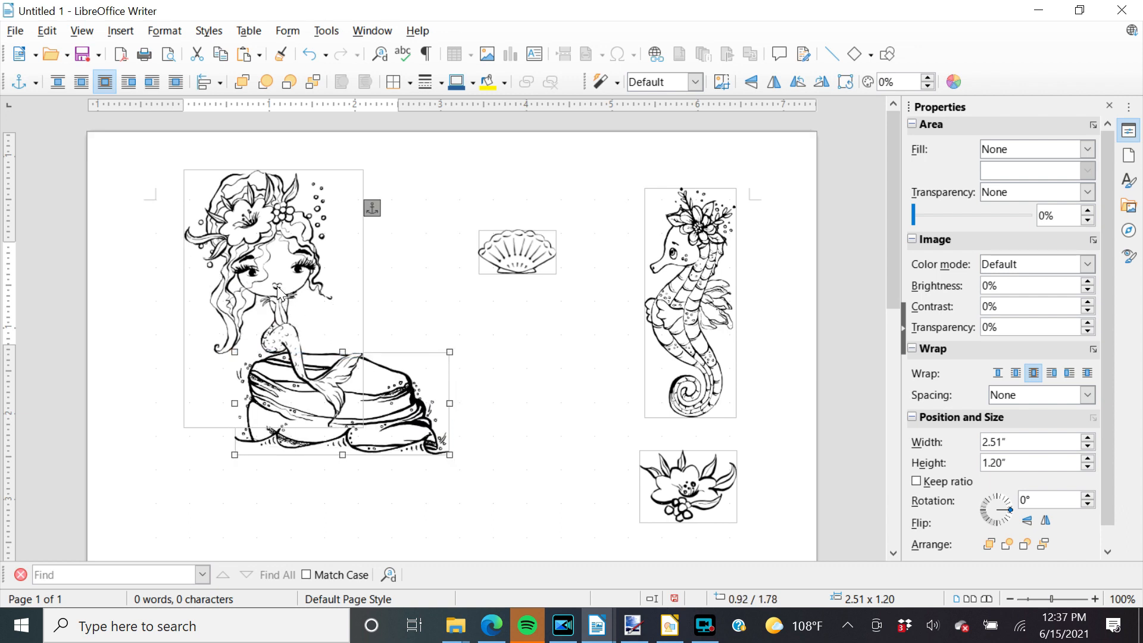
drag(277, 288, 351, 310)
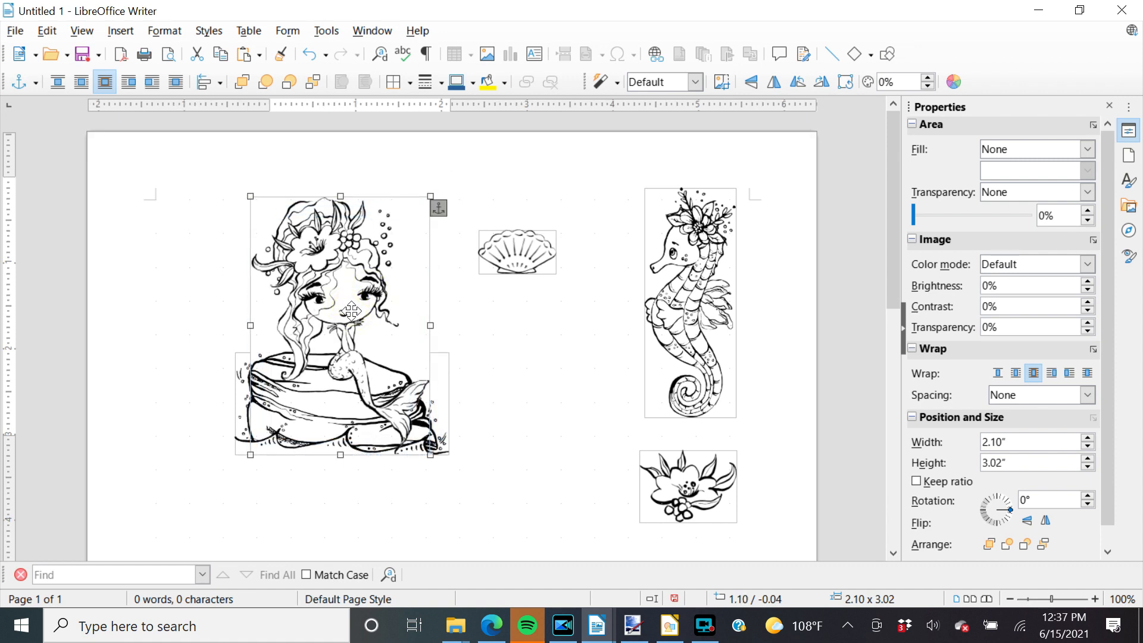
click(564, 338)
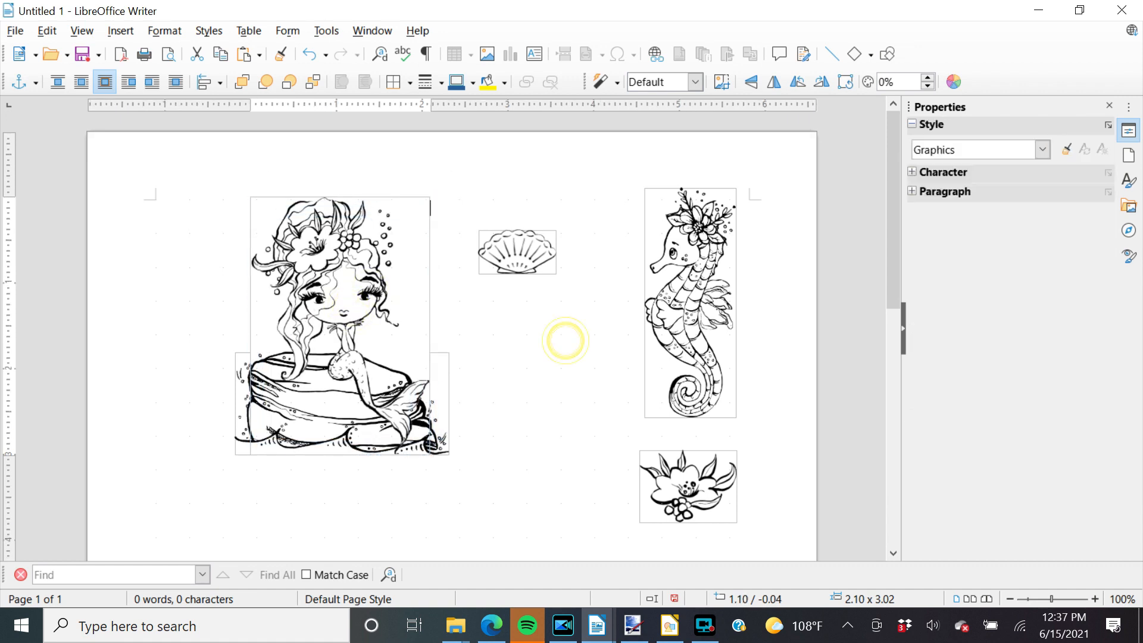
Place the shell at the rock's lower-left corner and the flower cluster beside it along the rock's base
click(511, 265)
drag(511, 266, 258, 441)
drag(677, 500, 312, 443)
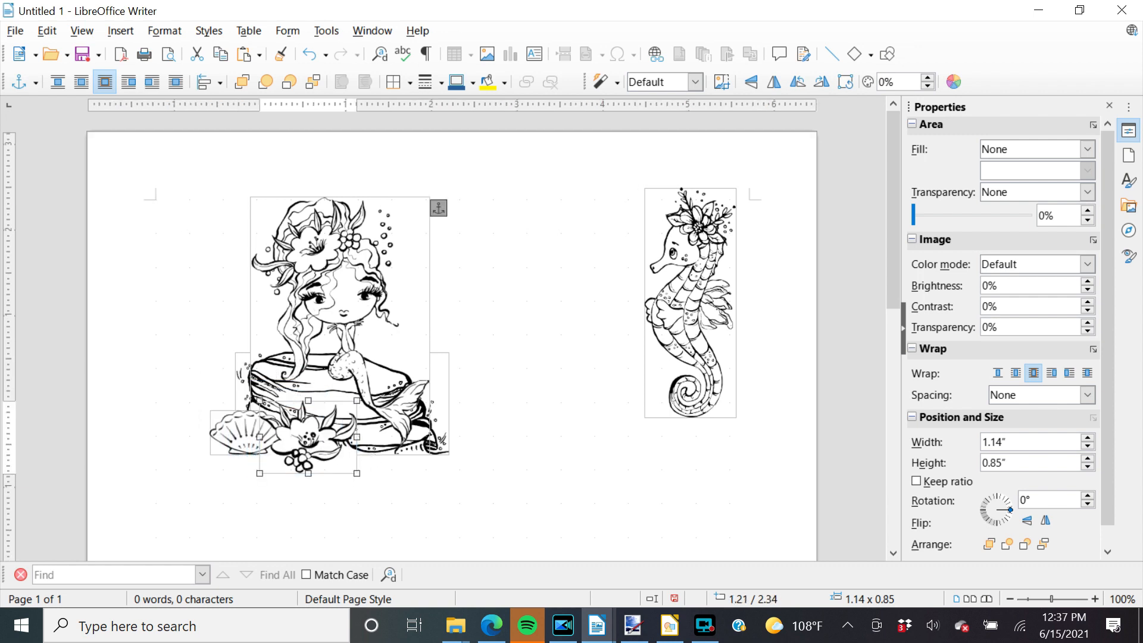
key(Escape)
Duplicate the seahorse with copy and paste and place the two seahorses side by side
mouse_move(689, 336)
mouse_down()
mouse_move(701, 341)
mouse_move(683, 342)
mouse_up()
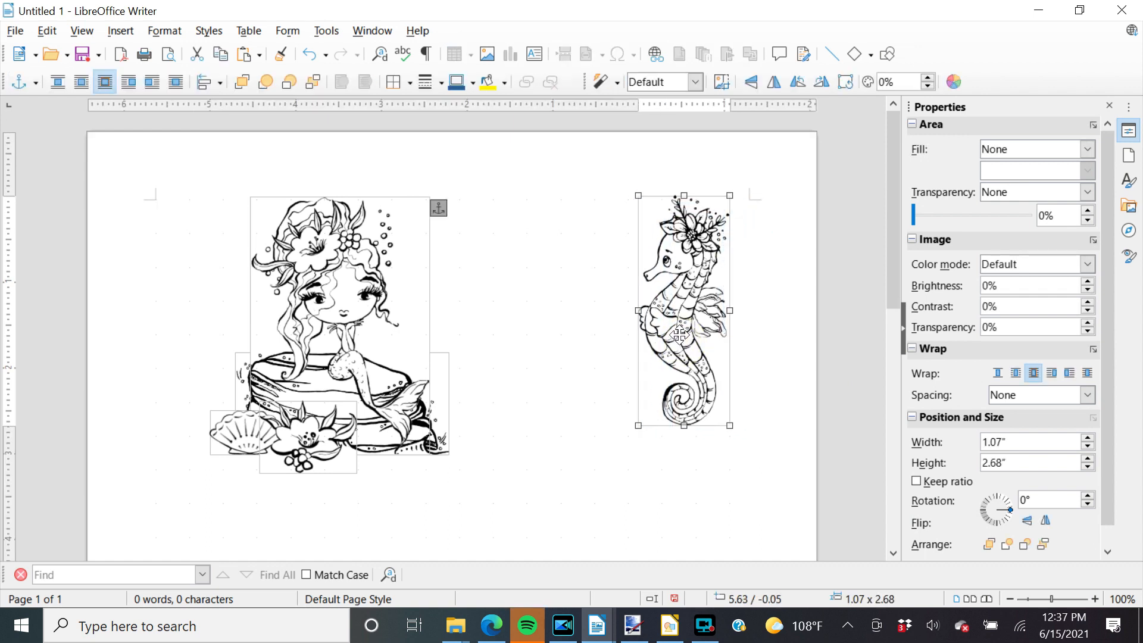
right_click(680, 335)
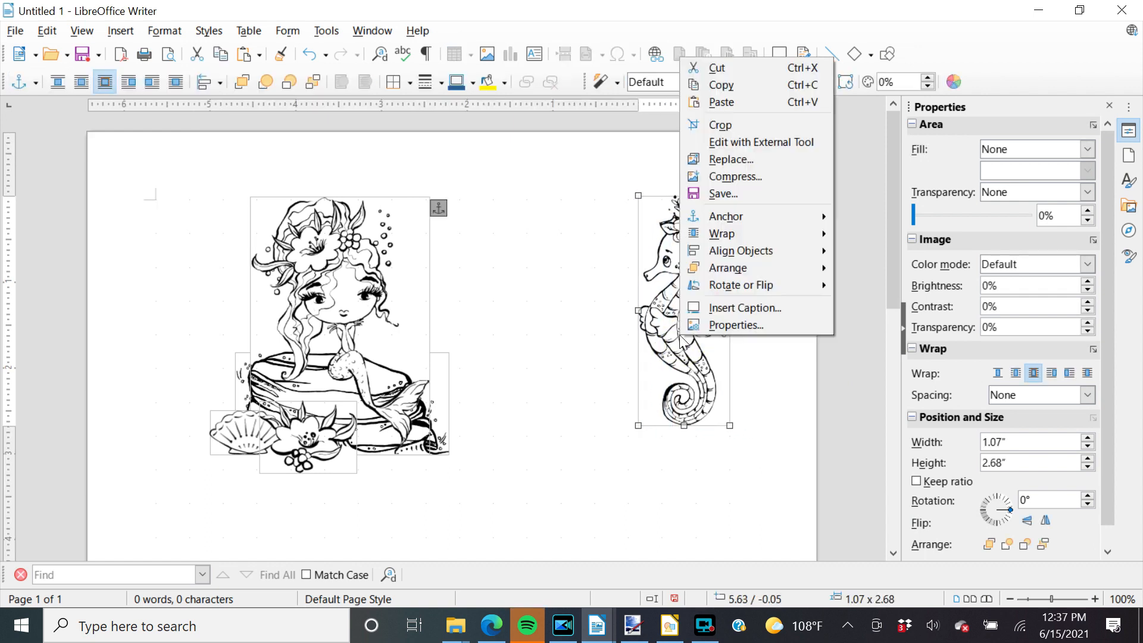
click(721, 84)
right_click(592, 256)
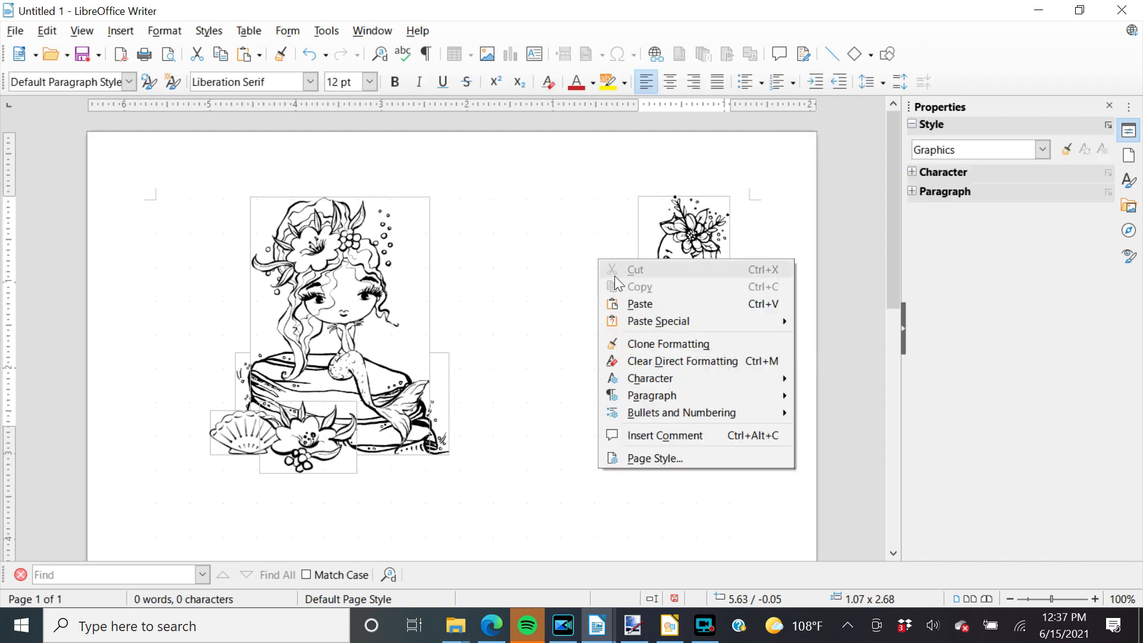
click(644, 305)
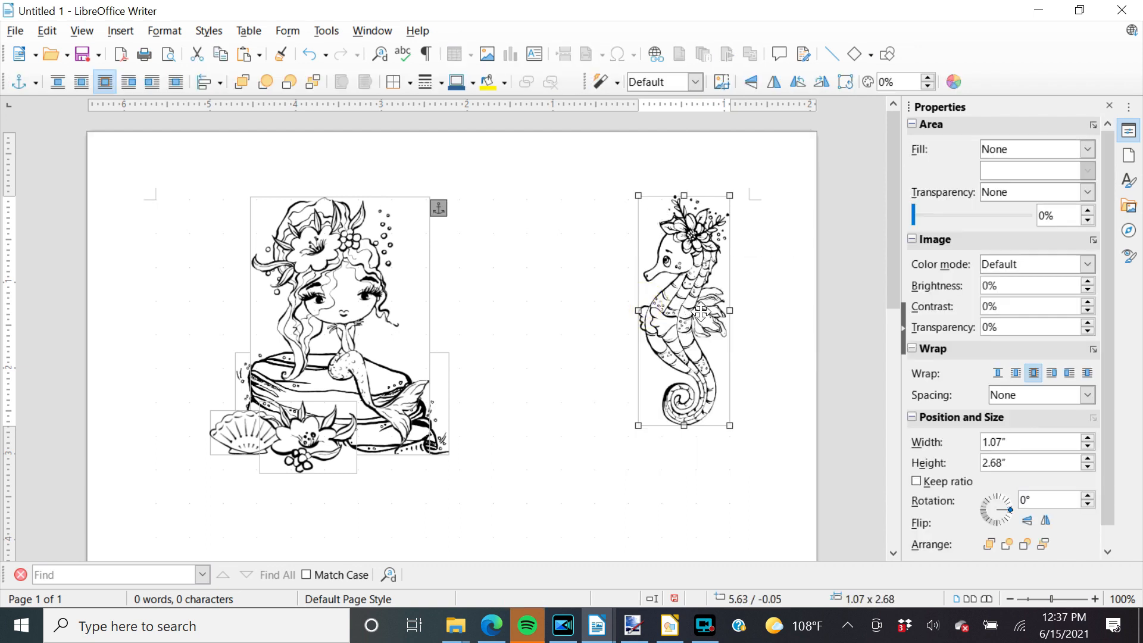
mouse_move(702, 313)
mouse_down()
mouse_move(595, 309)
mouse_move(685, 319)
mouse_up()
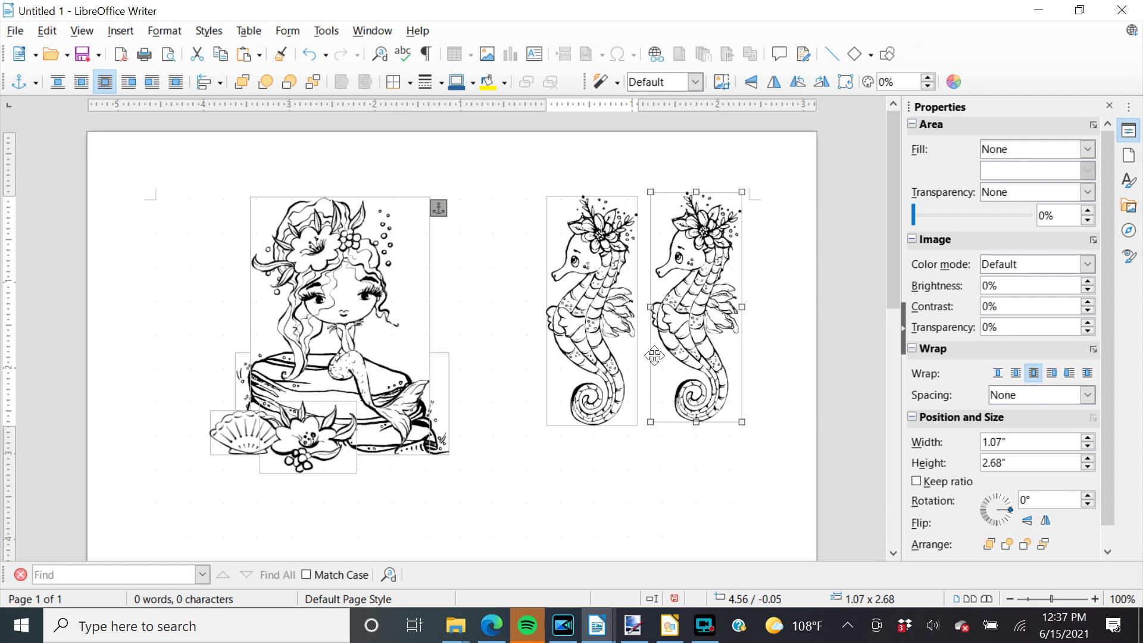
Flip the left seahorse horizontally and position the two seahorses level with each other, face to face, with a small gap
click(571, 326)
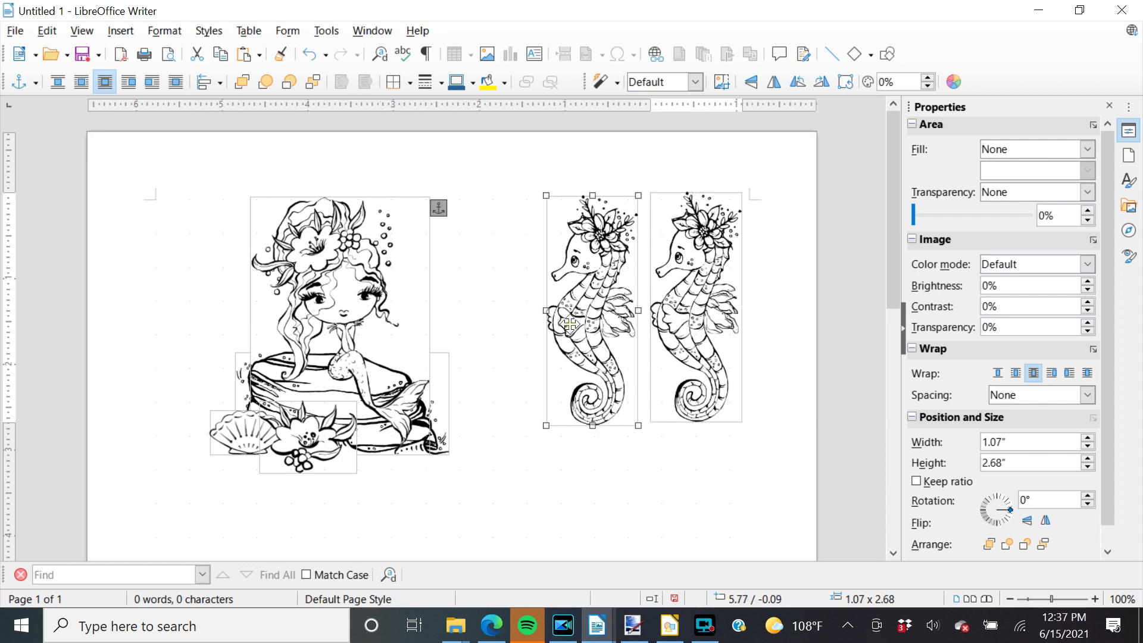
right_click(572, 327)
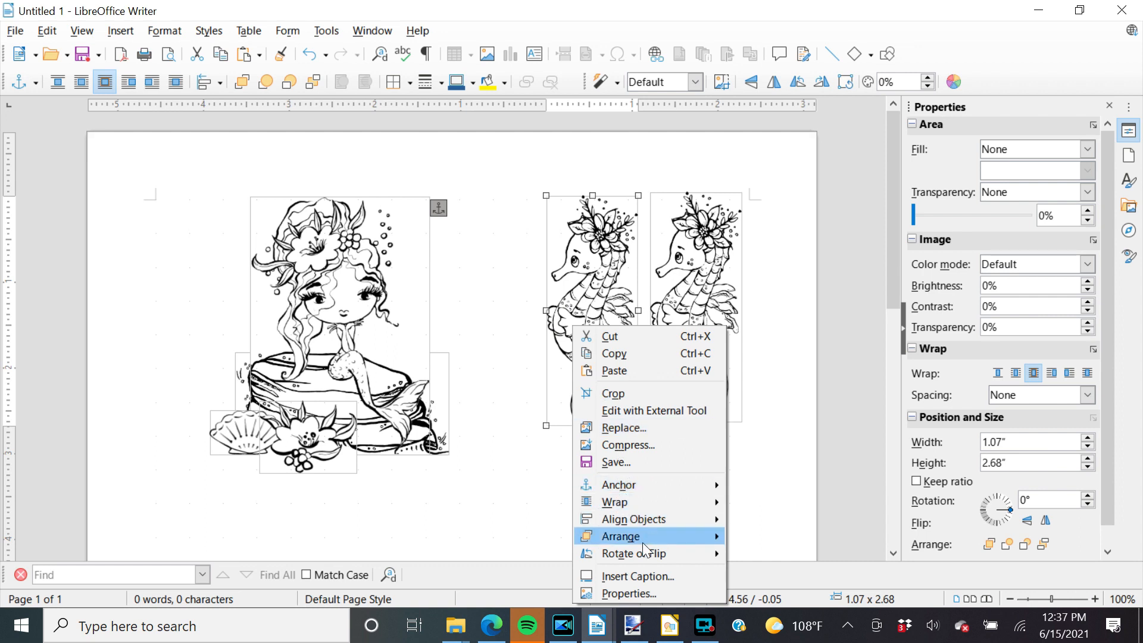
mouse_move(655, 552)
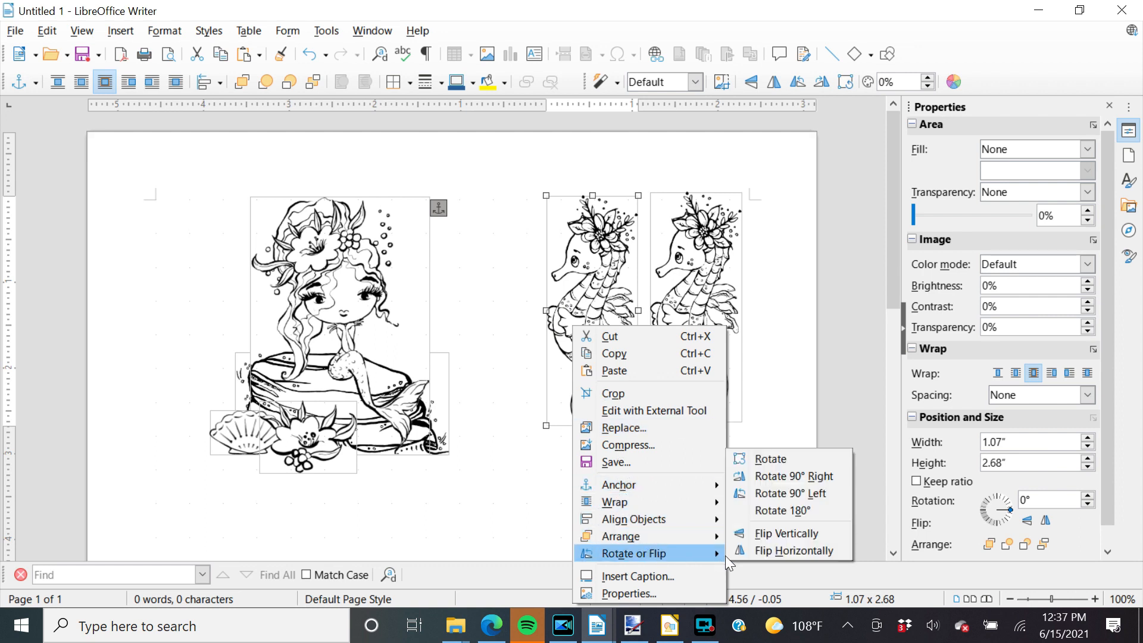
click(771, 550)
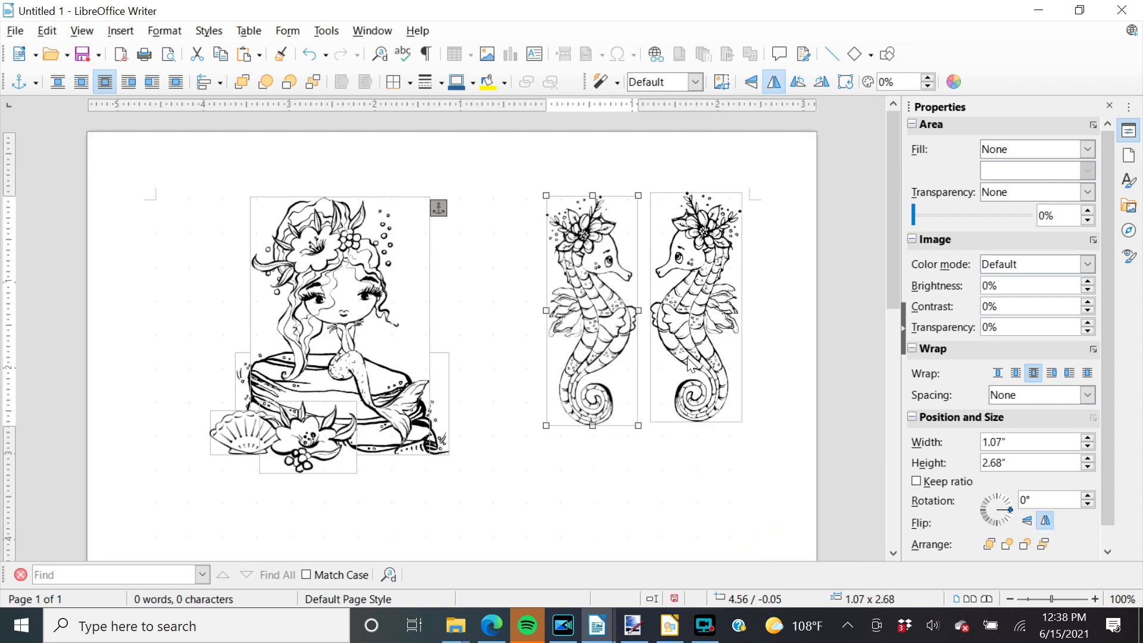
drag(694, 367, 688, 366)
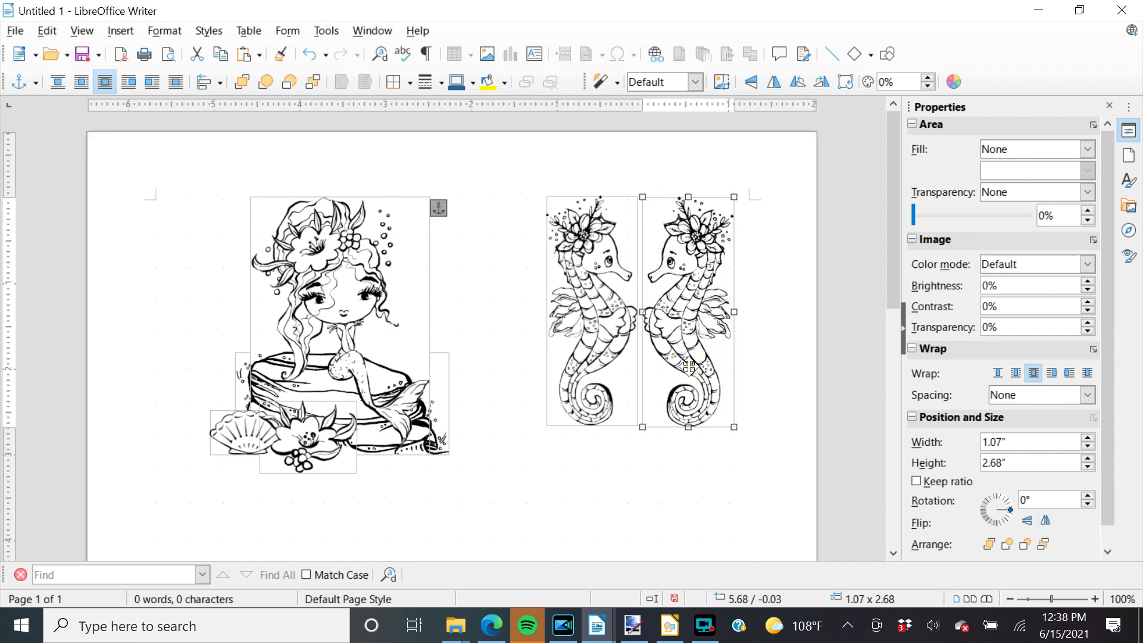
drag(687, 366, 693, 376)
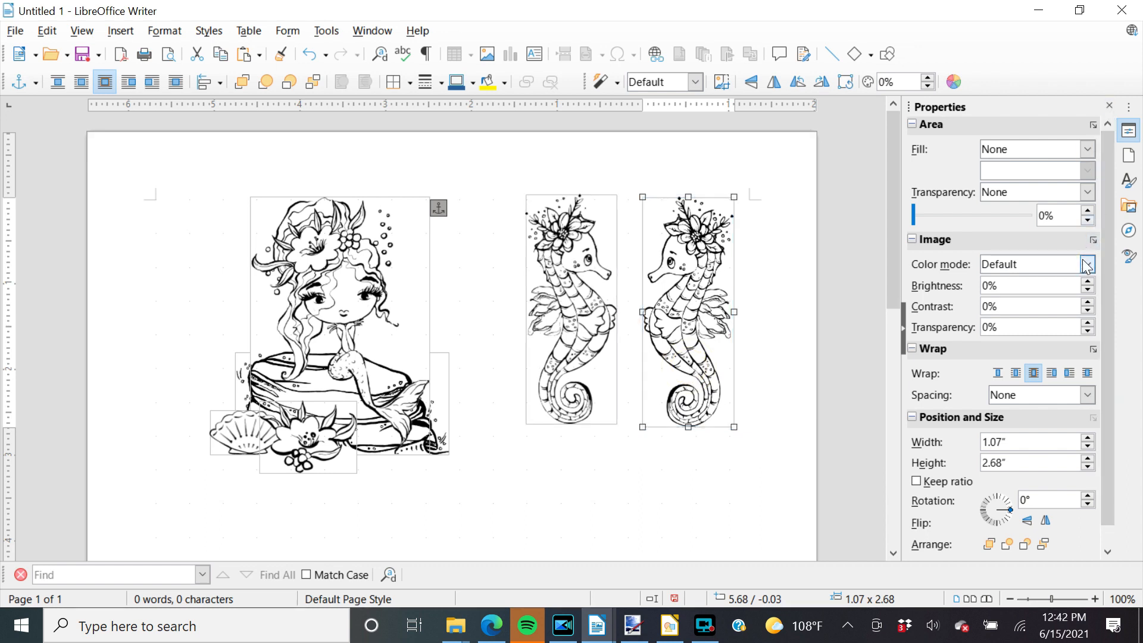
Set the right seahorse's color mode to Watermark
click(1087, 265)
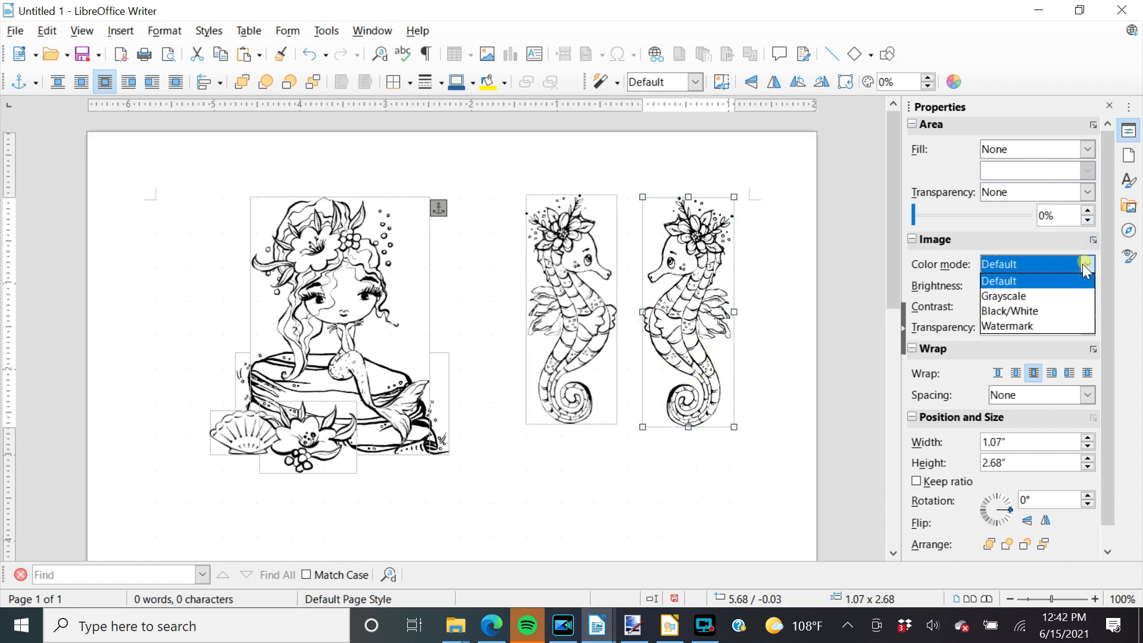
click(1041, 326)
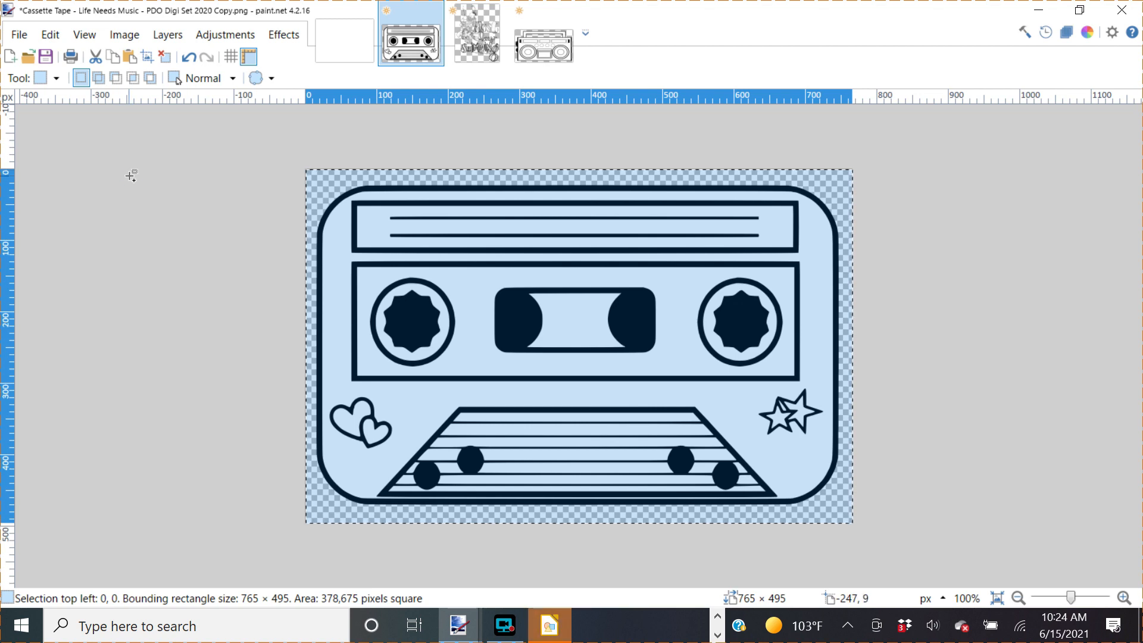
Switch to LibreOffice Draw and paste the copied cassette tape stamp onto the blank page
click(558, 629)
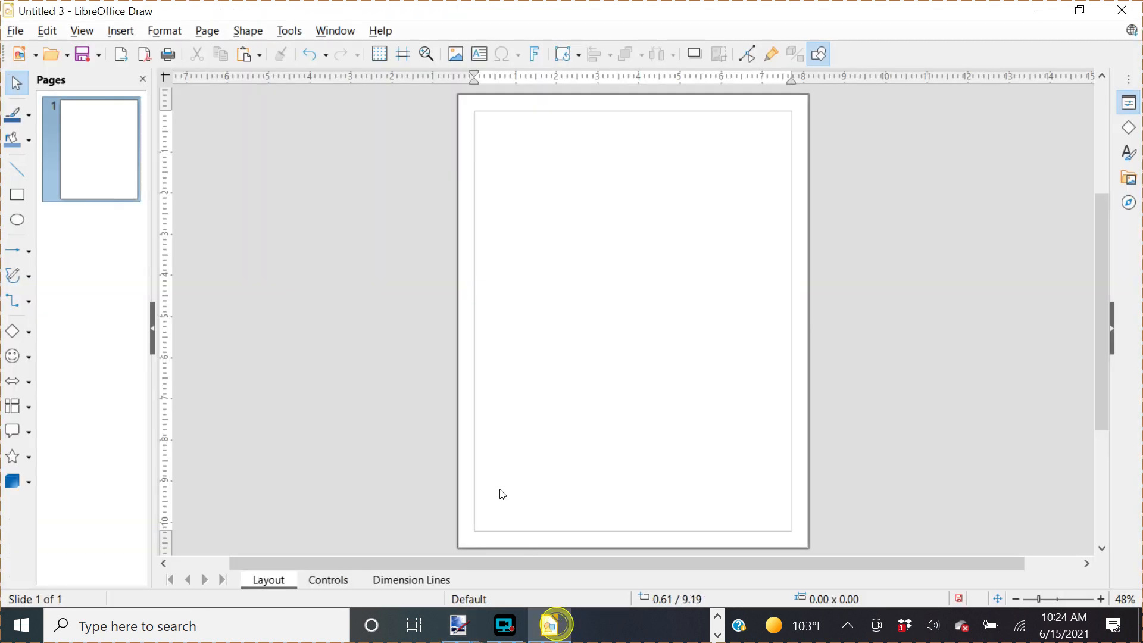
click(534, 405)
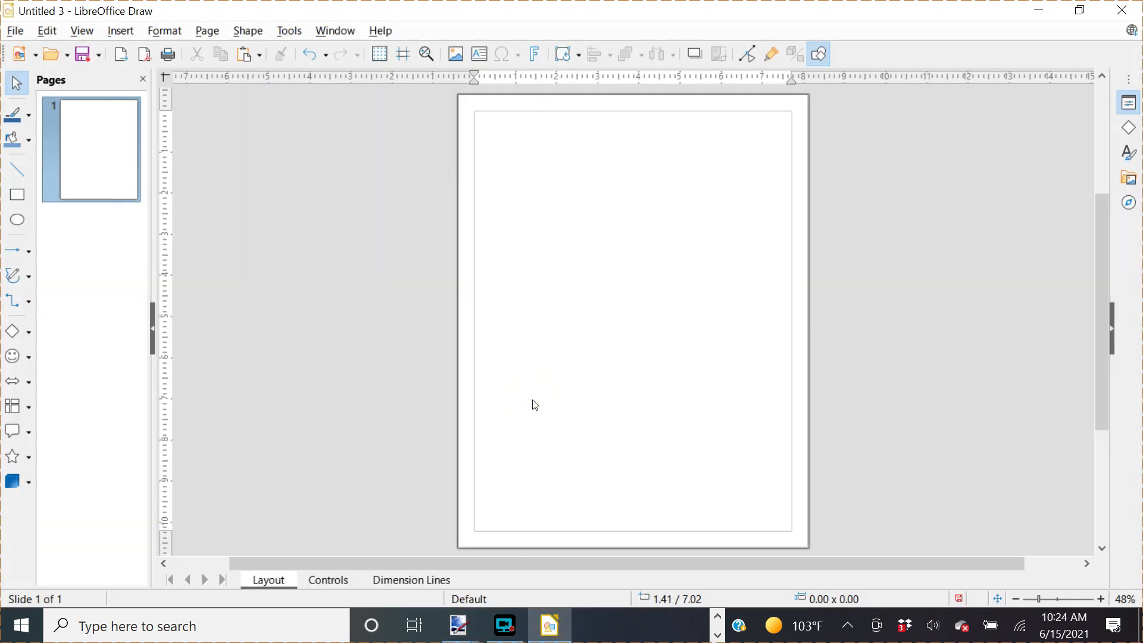
key(ctrl+v)
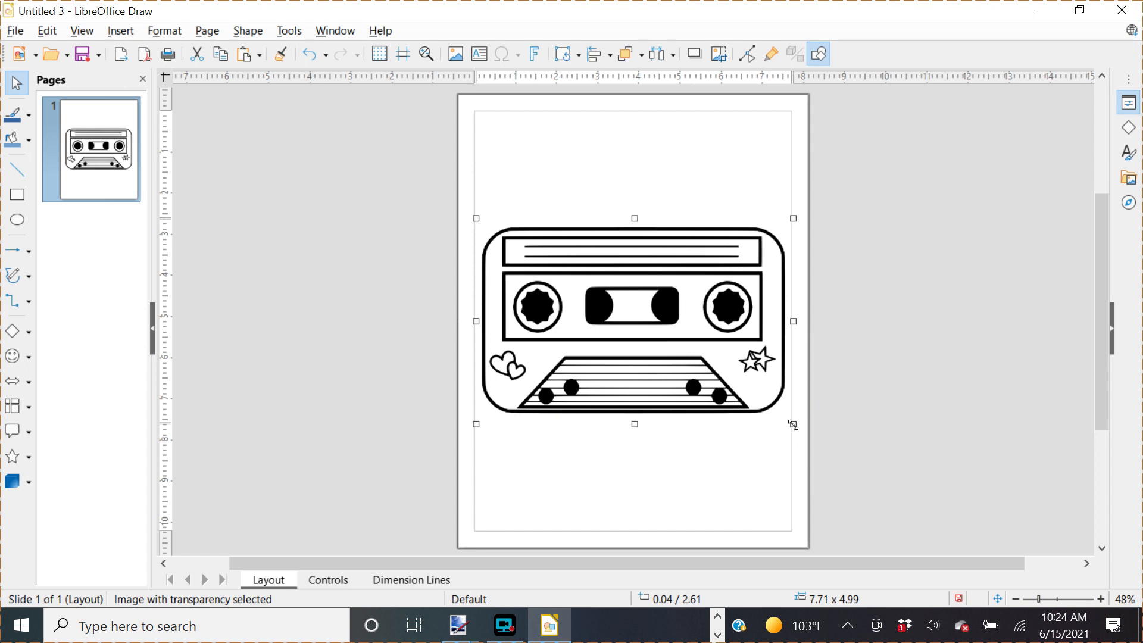
Shrink the cassette tape proportionally to about 1.35 × 0.87 inches and place it in the page's upper-left corner
drag(794, 424, 634, 322)
scroll(651, 351, up, 3)
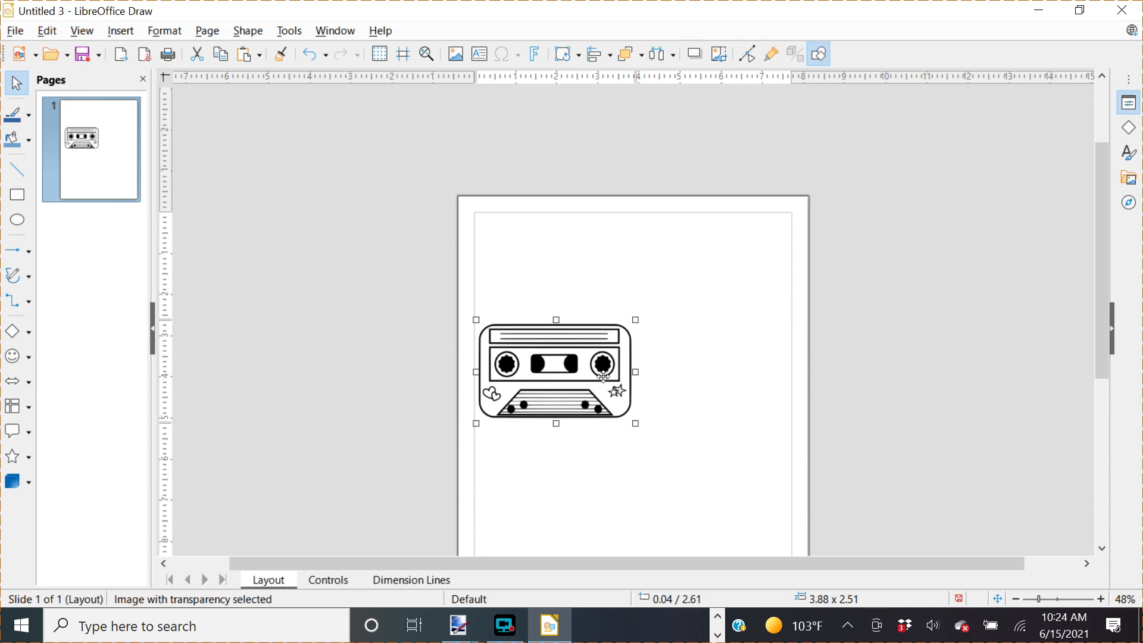
drag(603, 376, 607, 281)
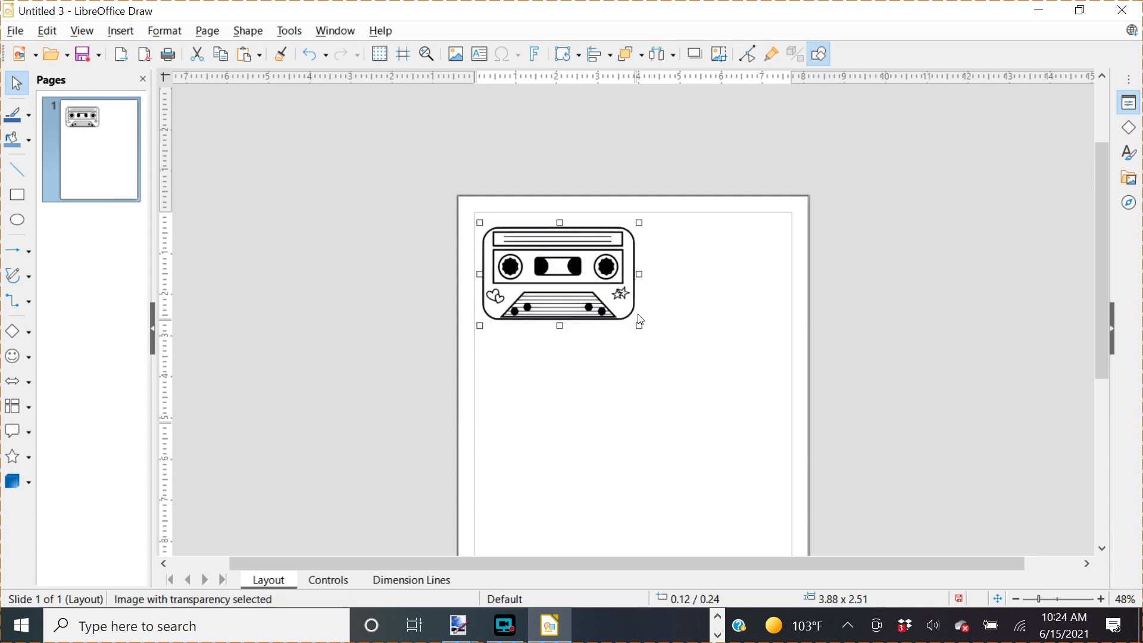
drag(639, 326, 588, 290)
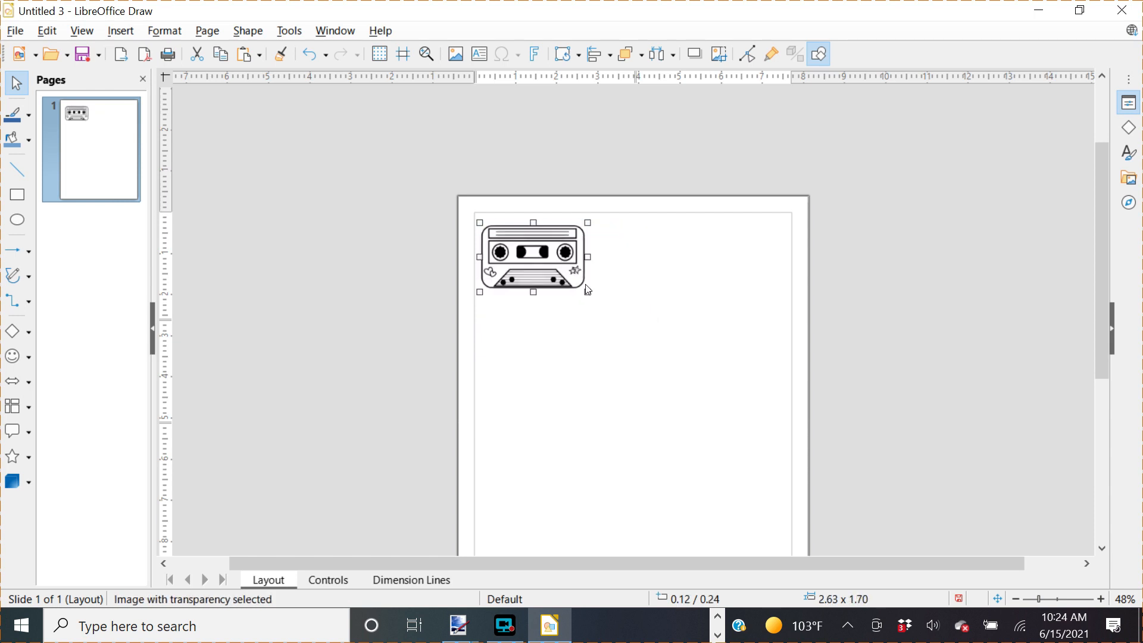
drag(451, 358, 439, 350)
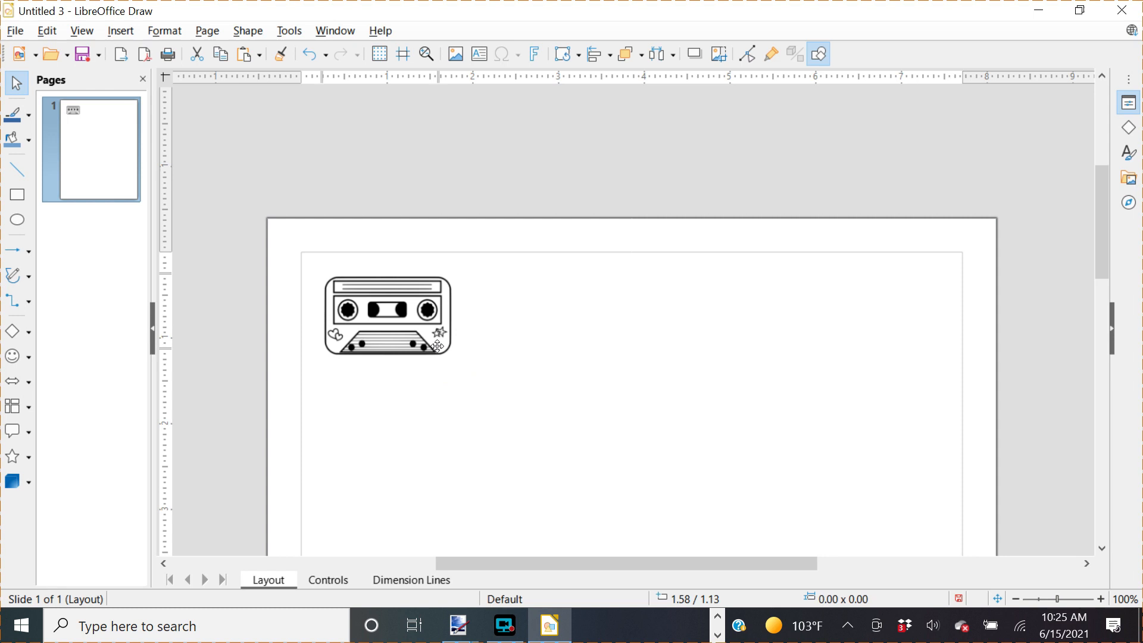
click(435, 335)
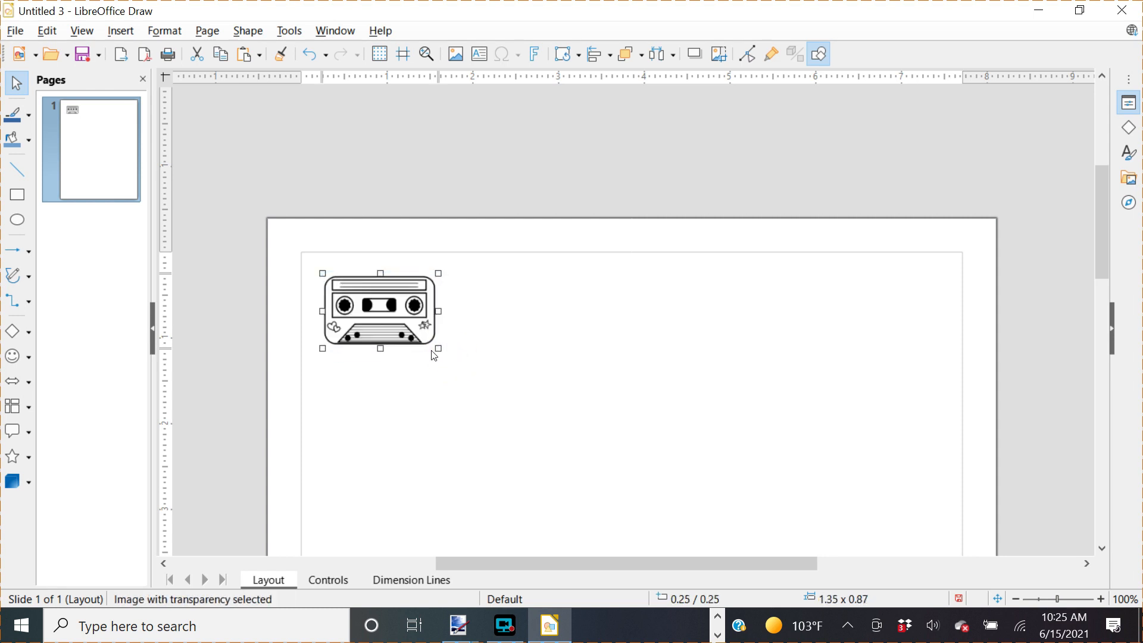
Duplicate the cassette tape twice and place the copies edge to edge to form a horizontal row of three
click(398, 309)
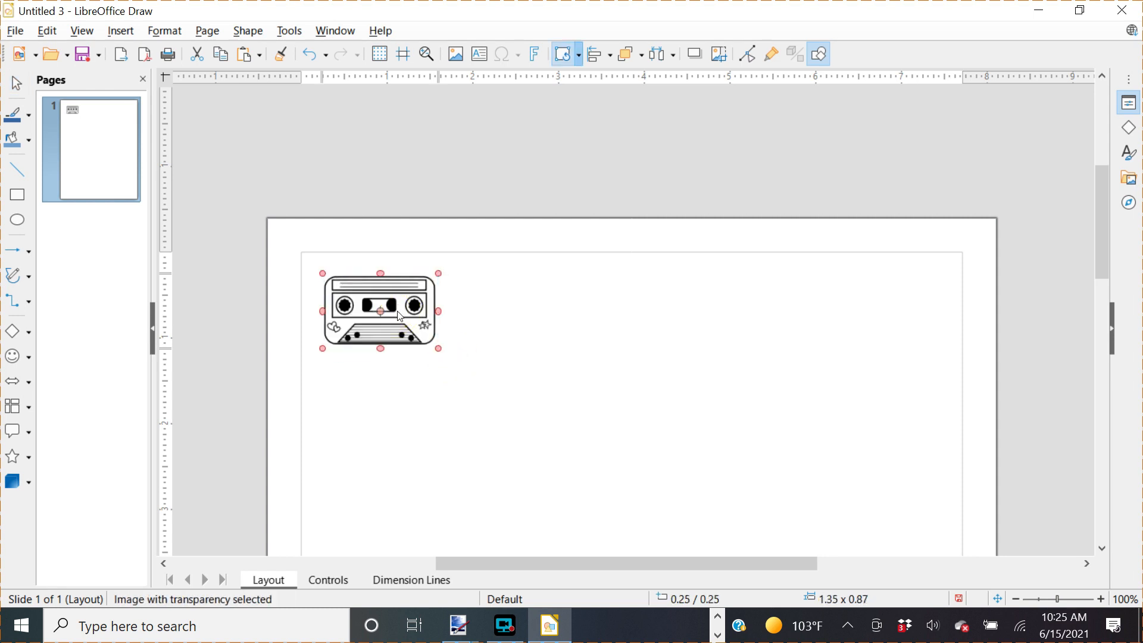
click(485, 344)
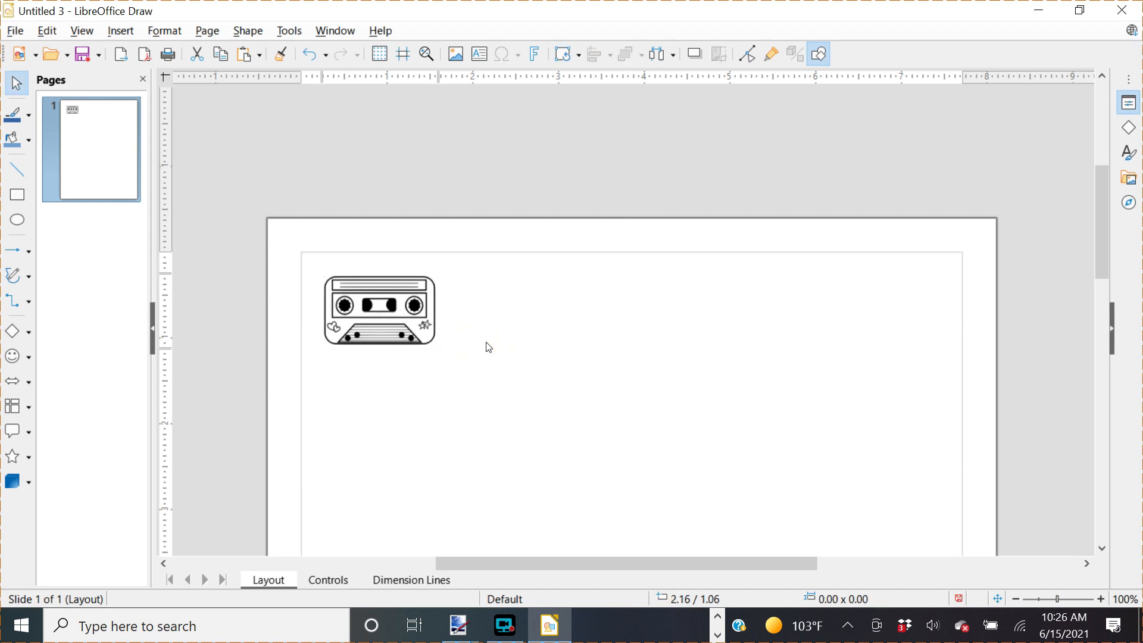
drag(373, 314, 483, 314)
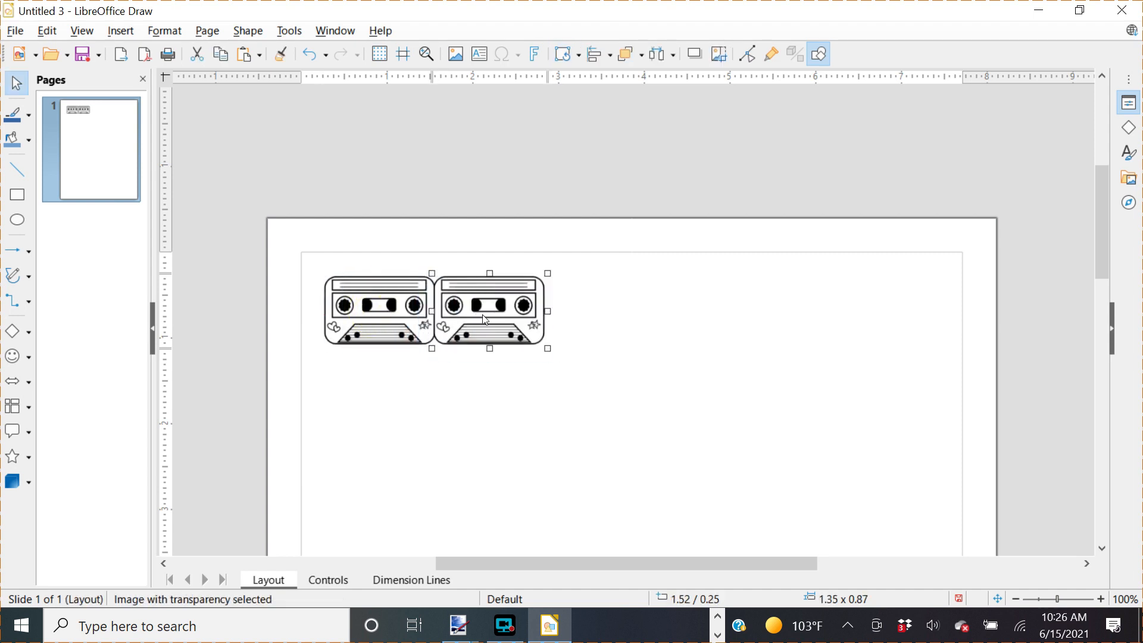
drag(398, 320, 615, 312)
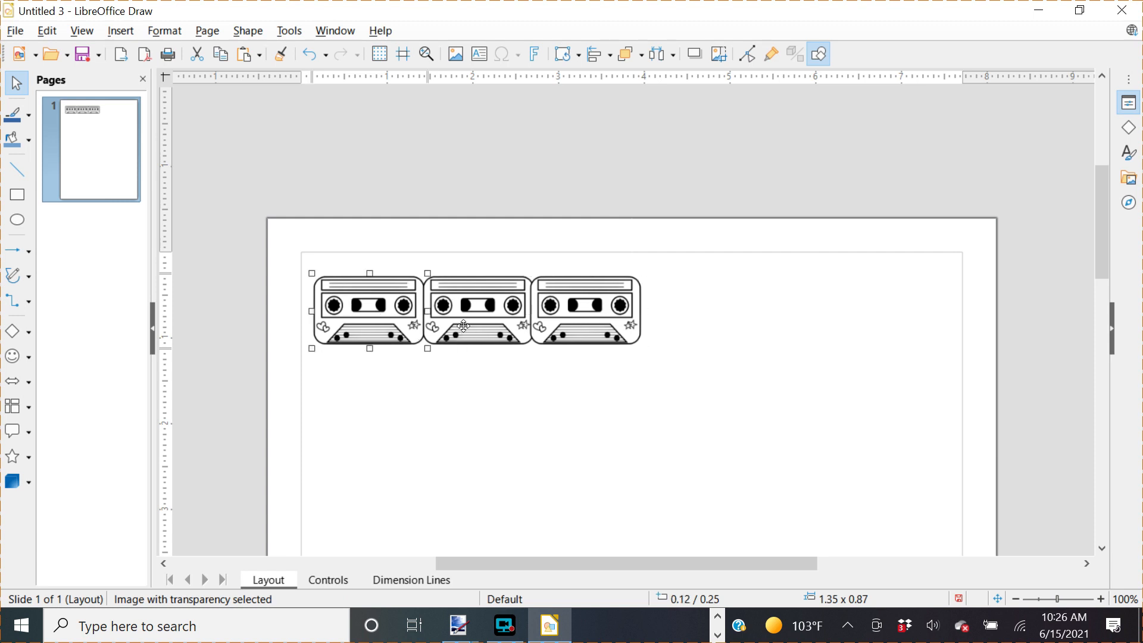
Group the three cassettes into one object and move the group around the page as a unit
shift+click(463, 325)
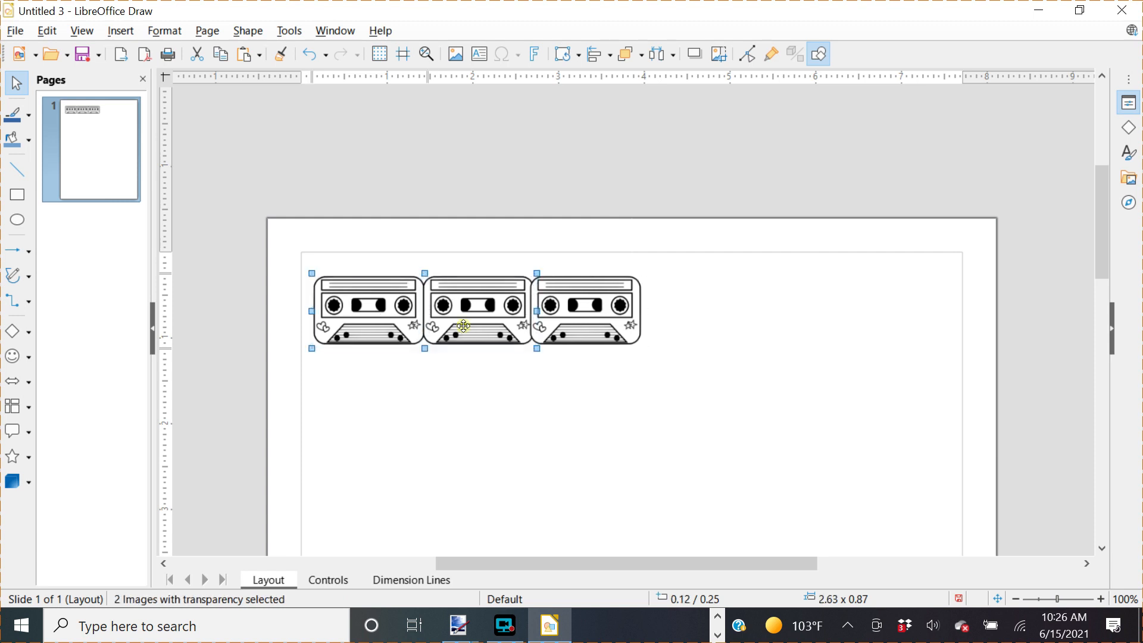
shift+click(568, 321)
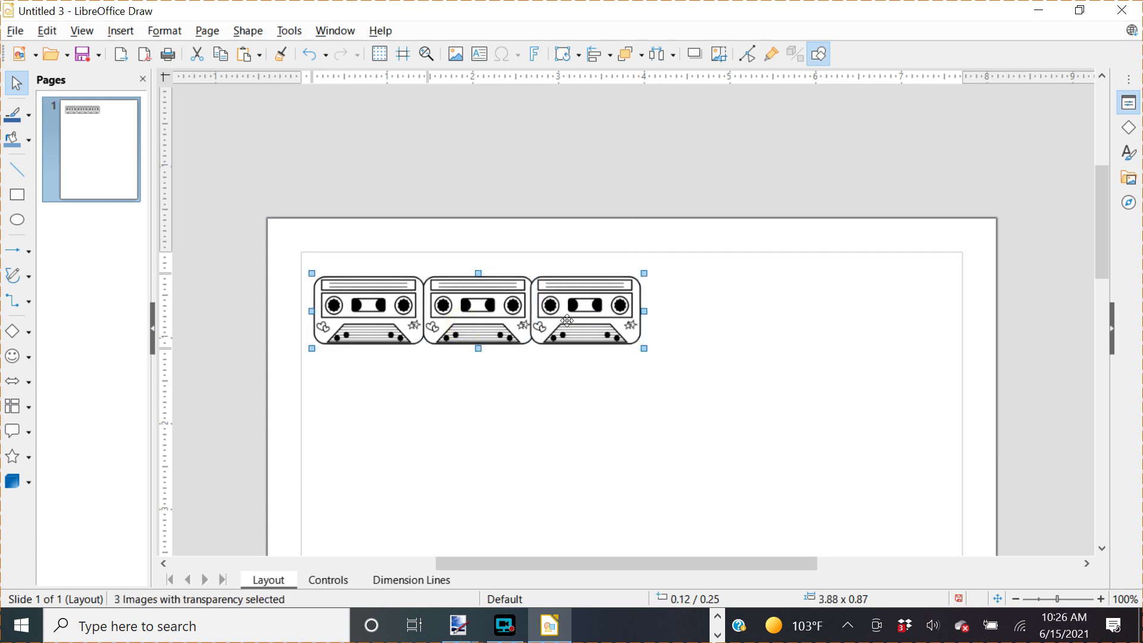
right_click(493, 321)
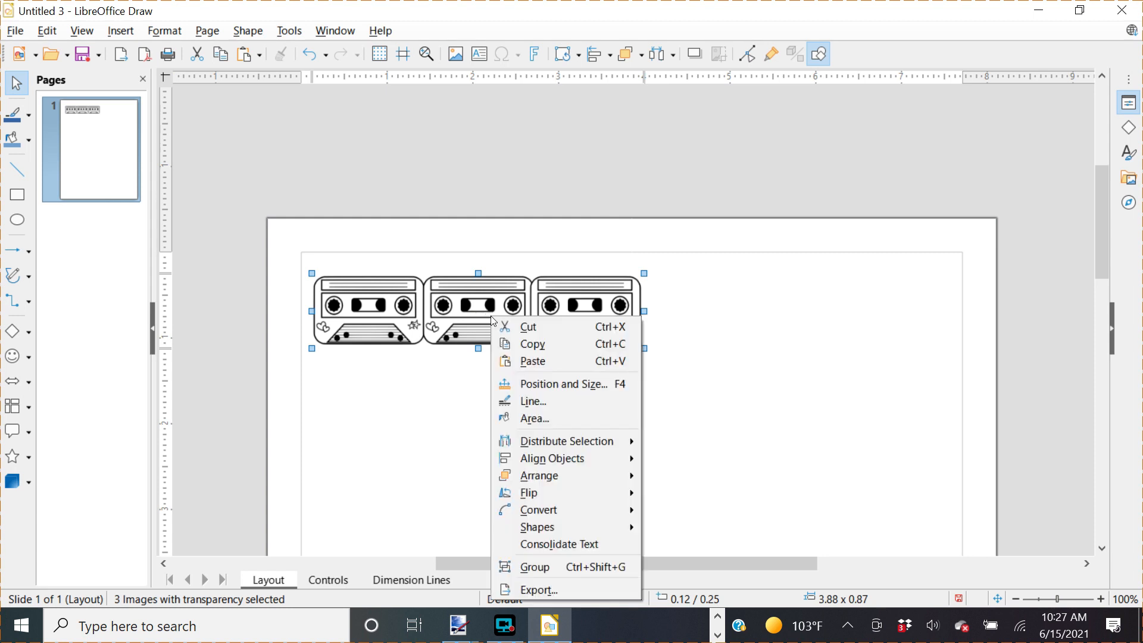
click(557, 571)
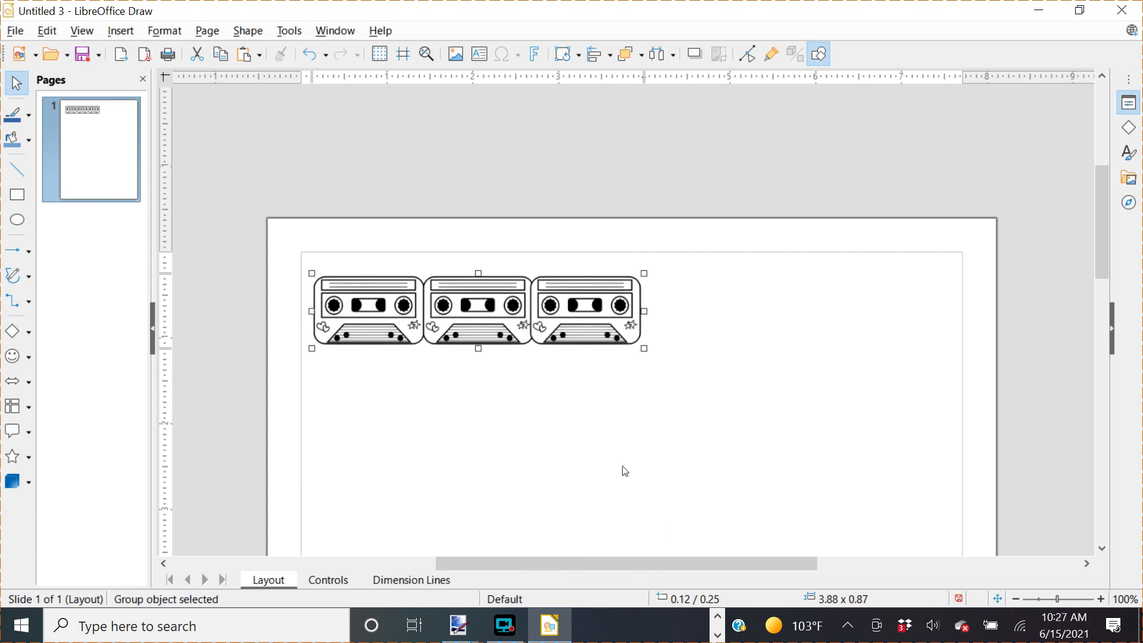
click(497, 441)
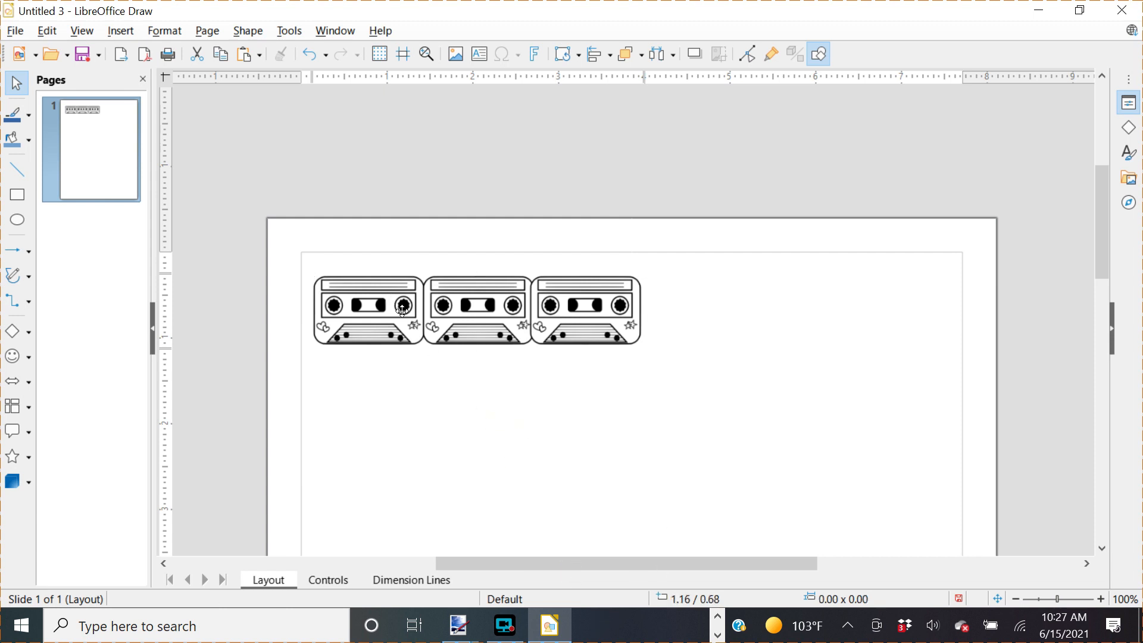
drag(404, 313, 516, 417)
drag(584, 439, 499, 346)
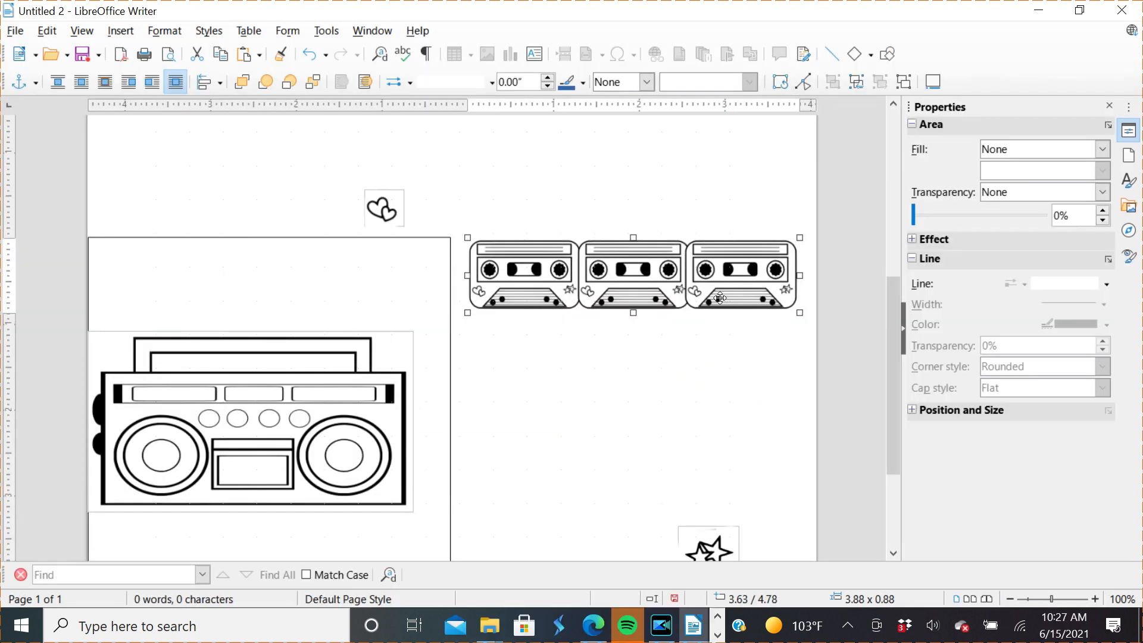
In the Writer document beside the boombox, stack a second three-cassette row directly beneath the first one
click(685, 363)
scroll(685, 362, down, 3)
click(685, 363)
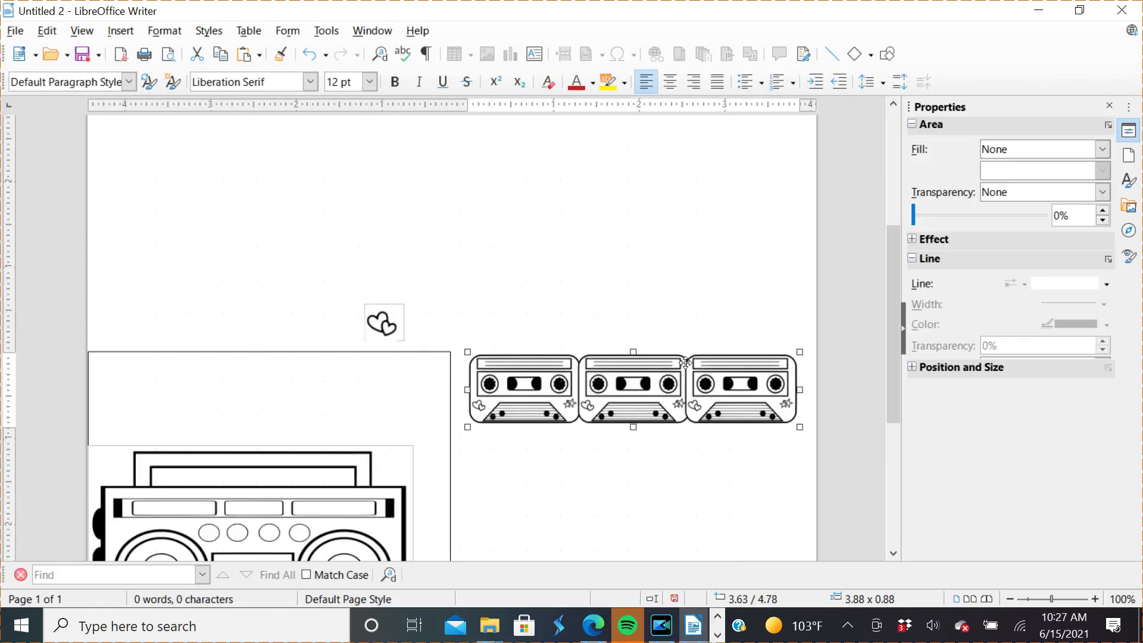
scroll(685, 363, down, 3)
drag(709, 261, 714, 328)
click(691, 415)
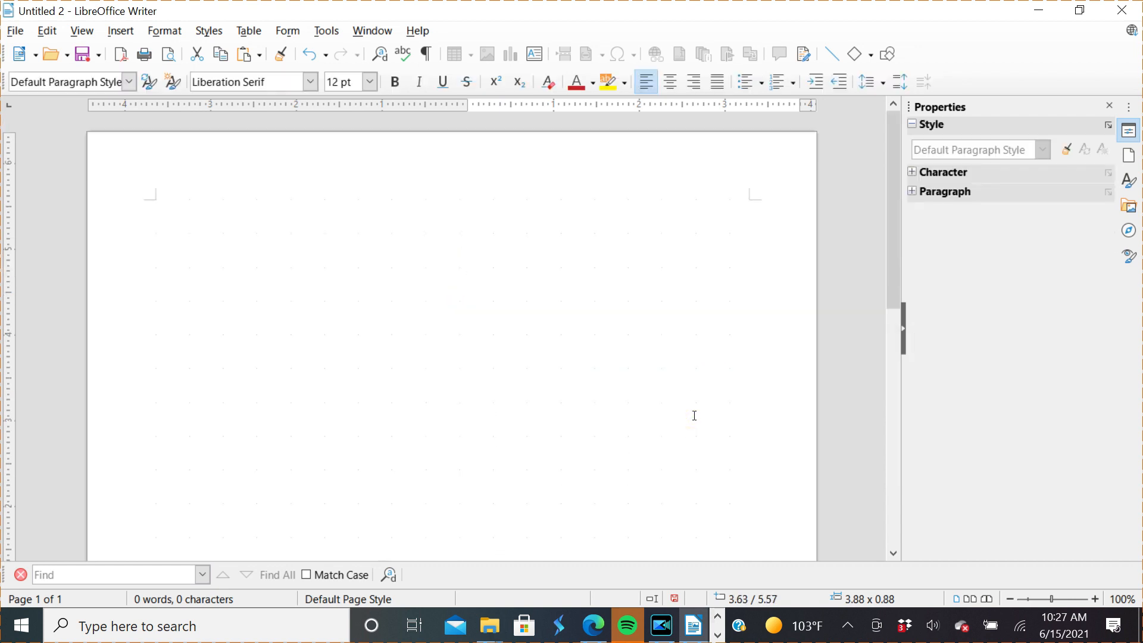
scroll(695, 416, down, 10)
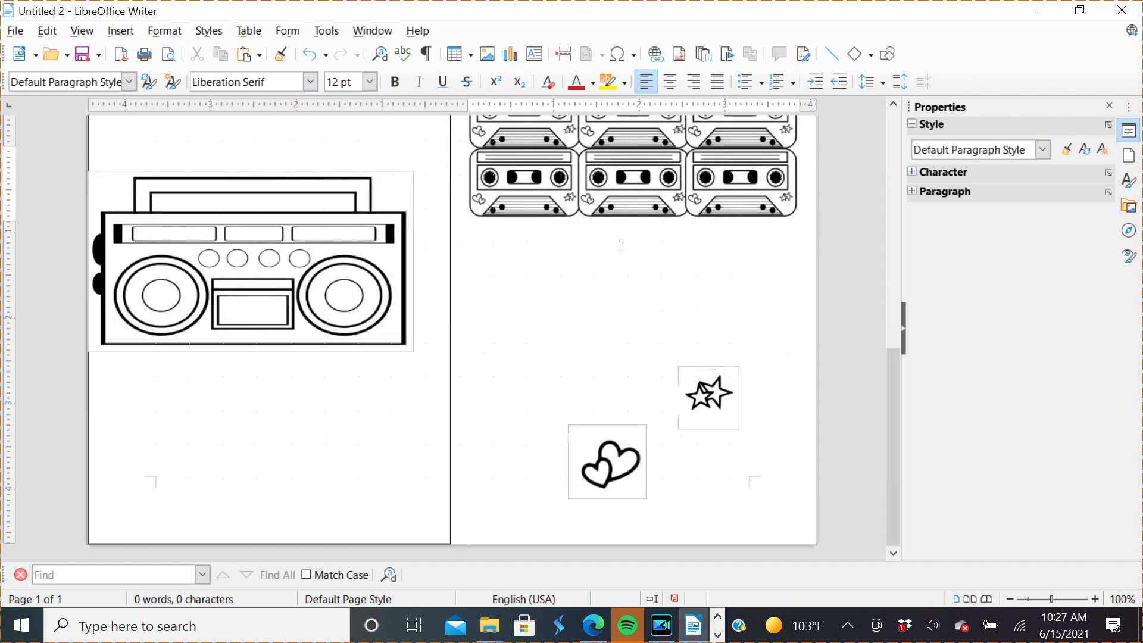
Try moving the lower cassette row down away from the row above, and undo the move
drag(629, 195, 631, 253)
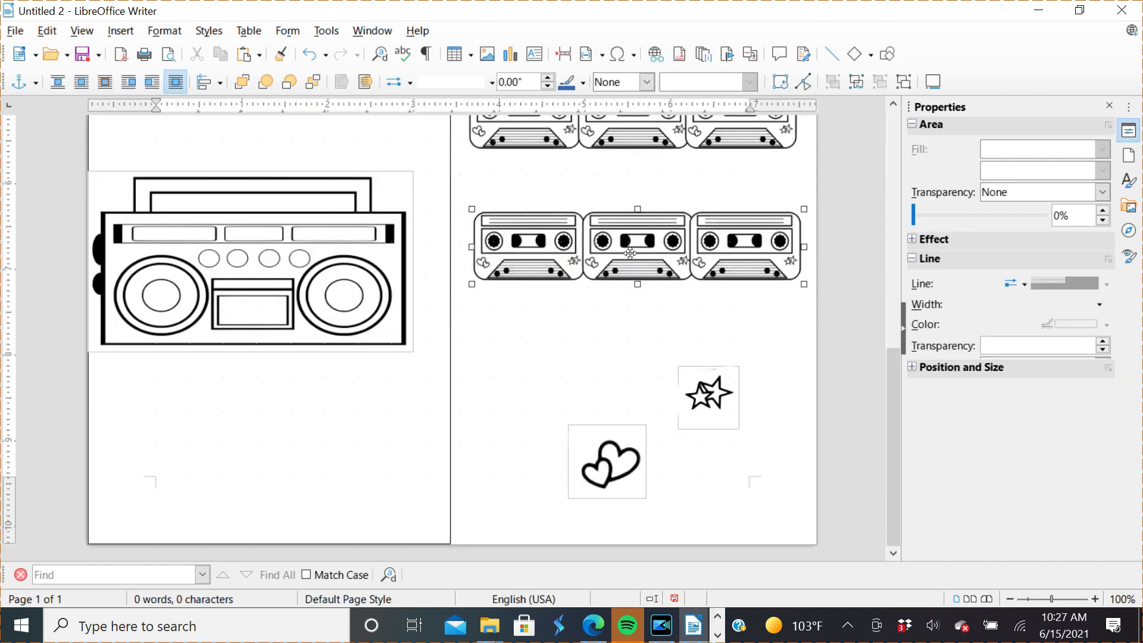
click(310, 59)
click(538, 275)
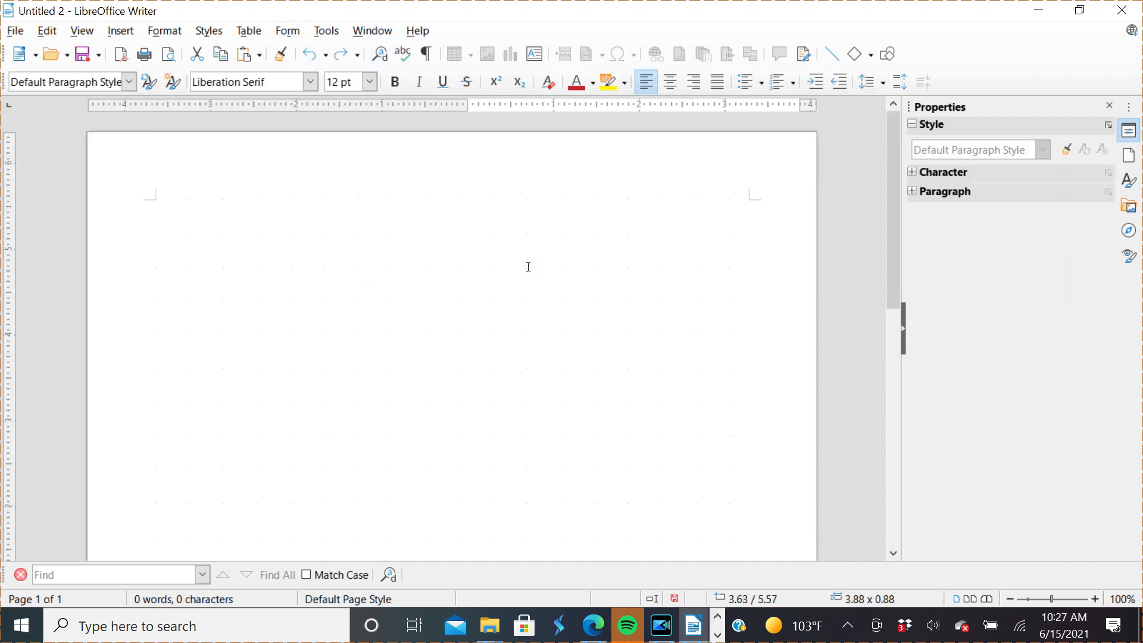
drag(537, 204, 540, 337)
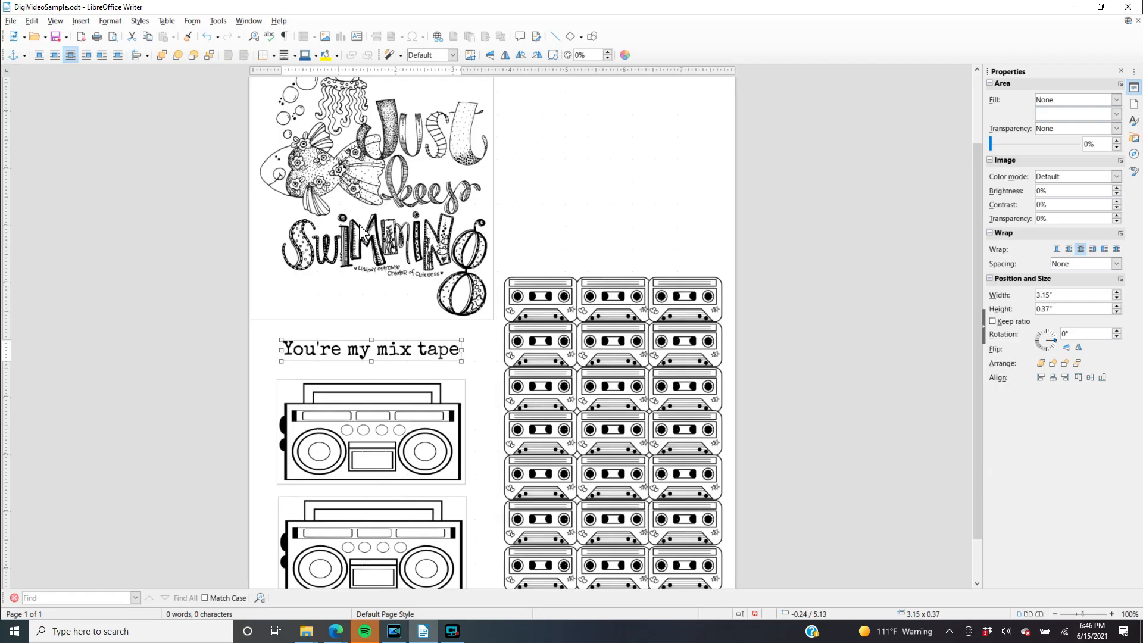
Open the print settings for the DigiVideoSample.odt stamp page
click(113, 37)
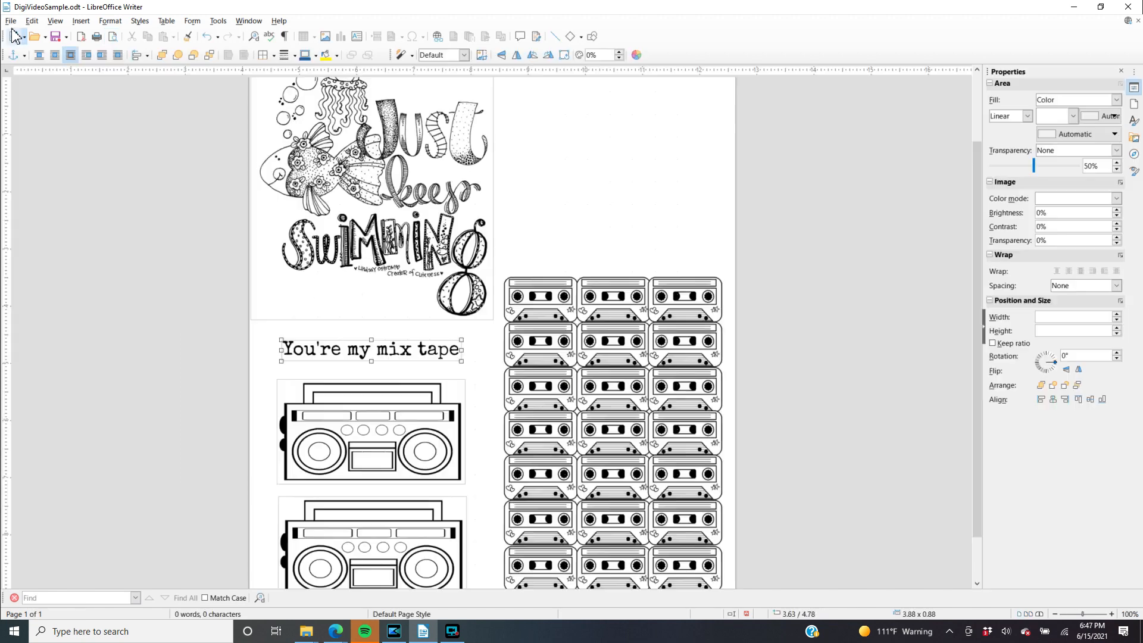
key(Escape)
click(11, 21)
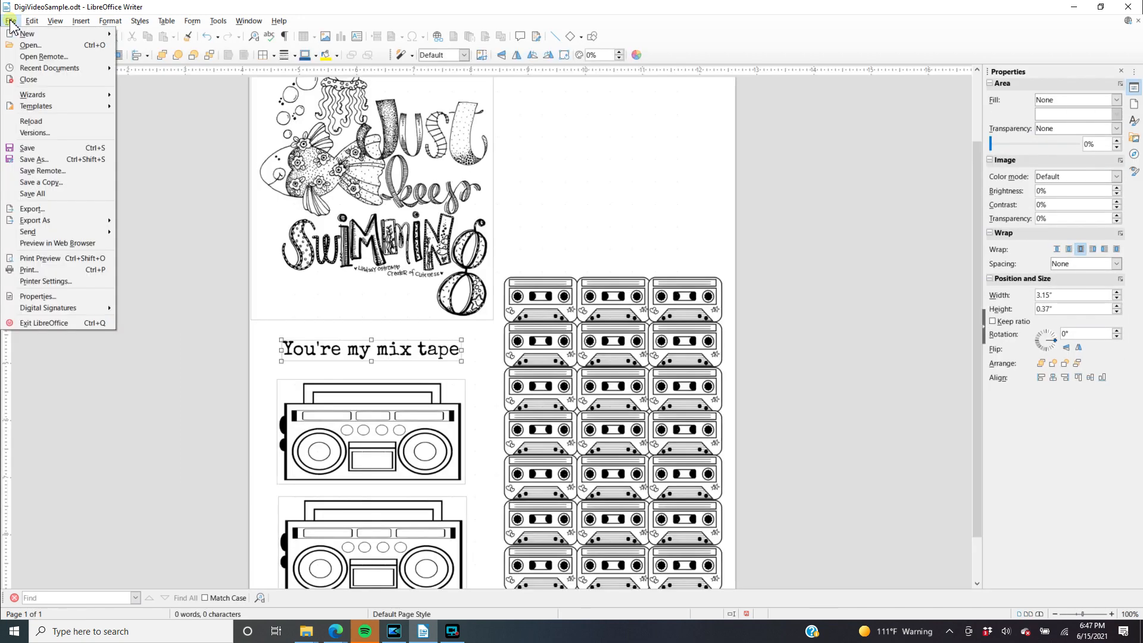
click(51, 270)
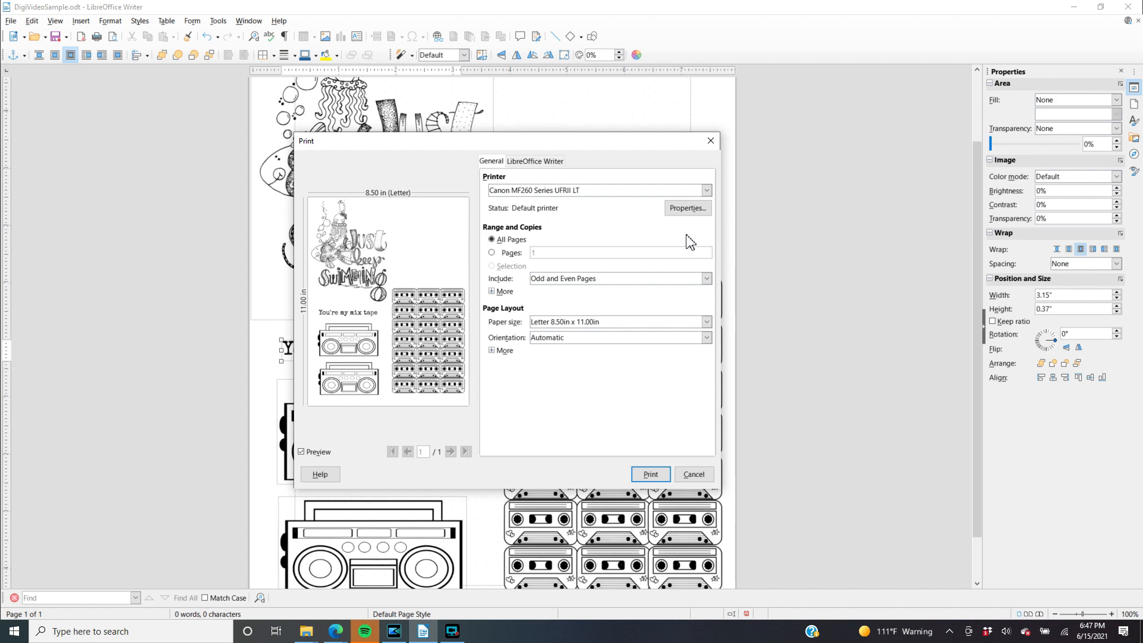
In the Canon MF260 printer properties, set the paper type to Heavy 1 [90-105 g/m2]
click(691, 212)
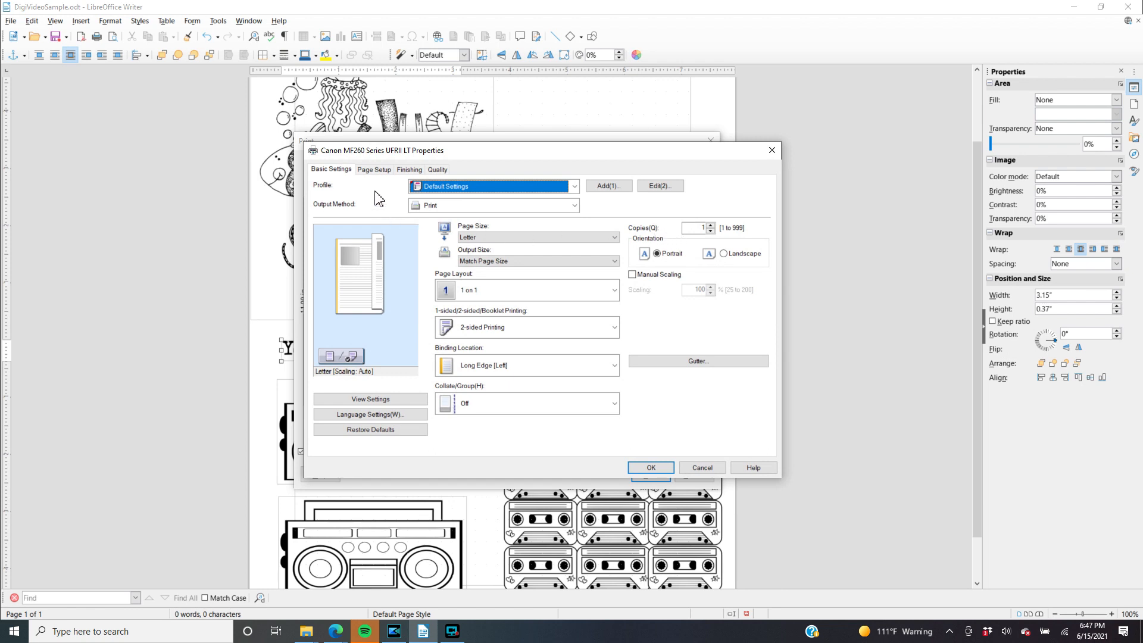
click(374, 170)
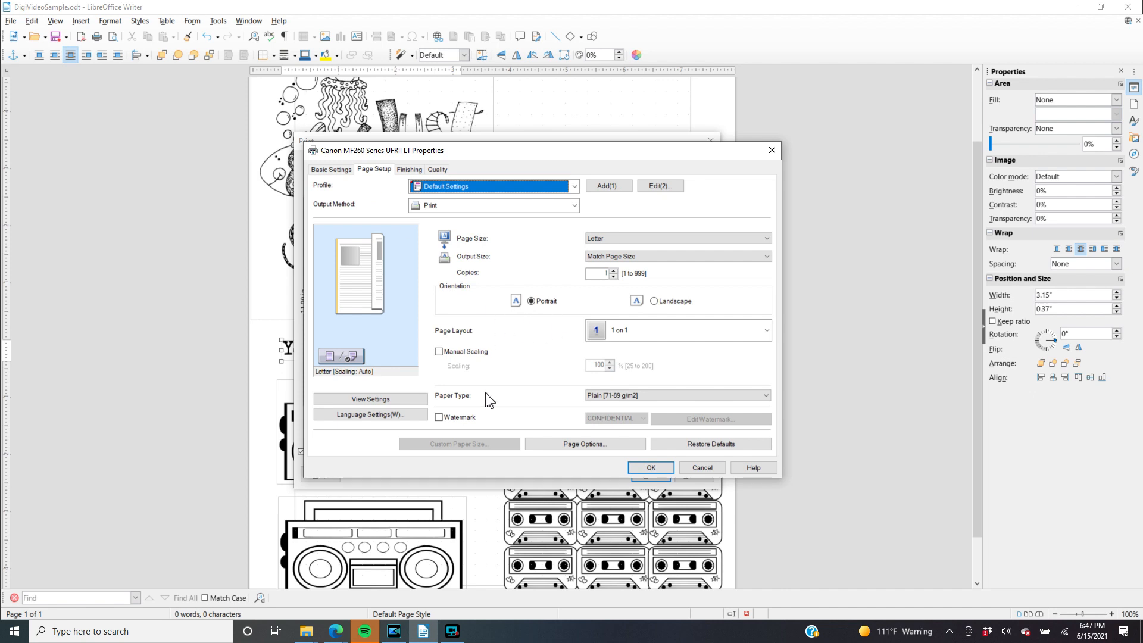
click(765, 396)
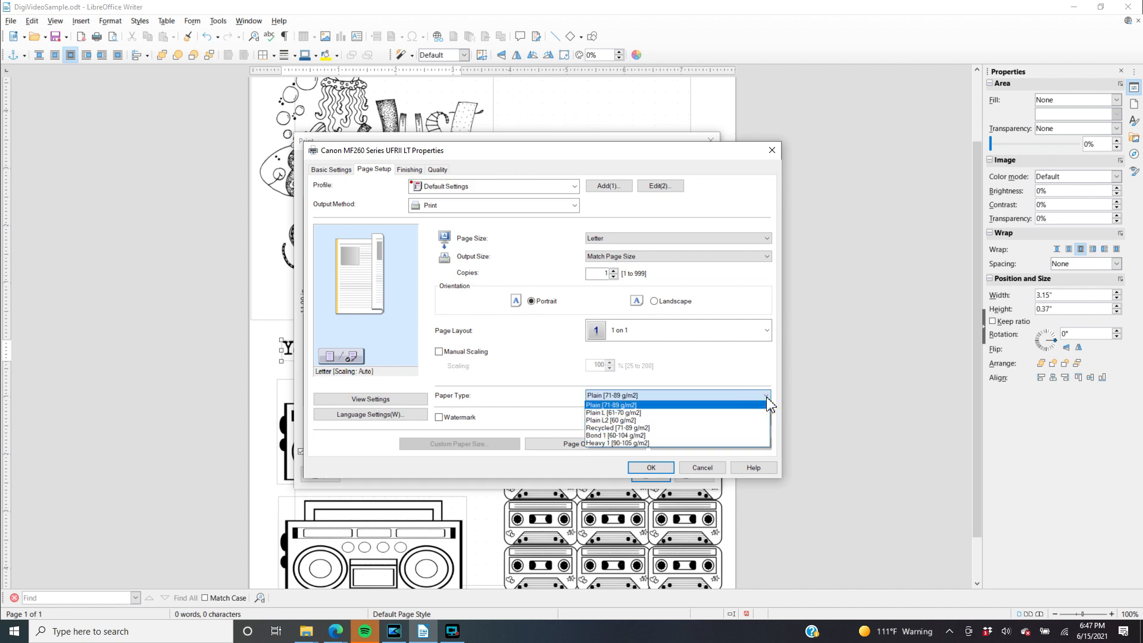
click(604, 444)
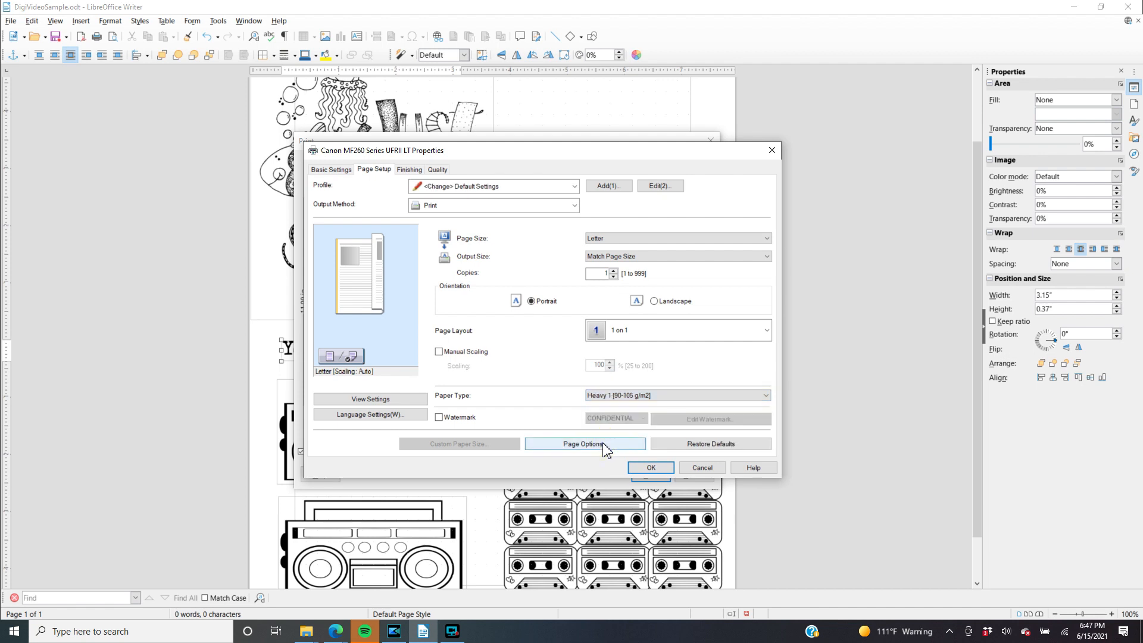
Set the print quality objective to Graphics and accept the printer properties
click(409, 169)
click(436, 171)
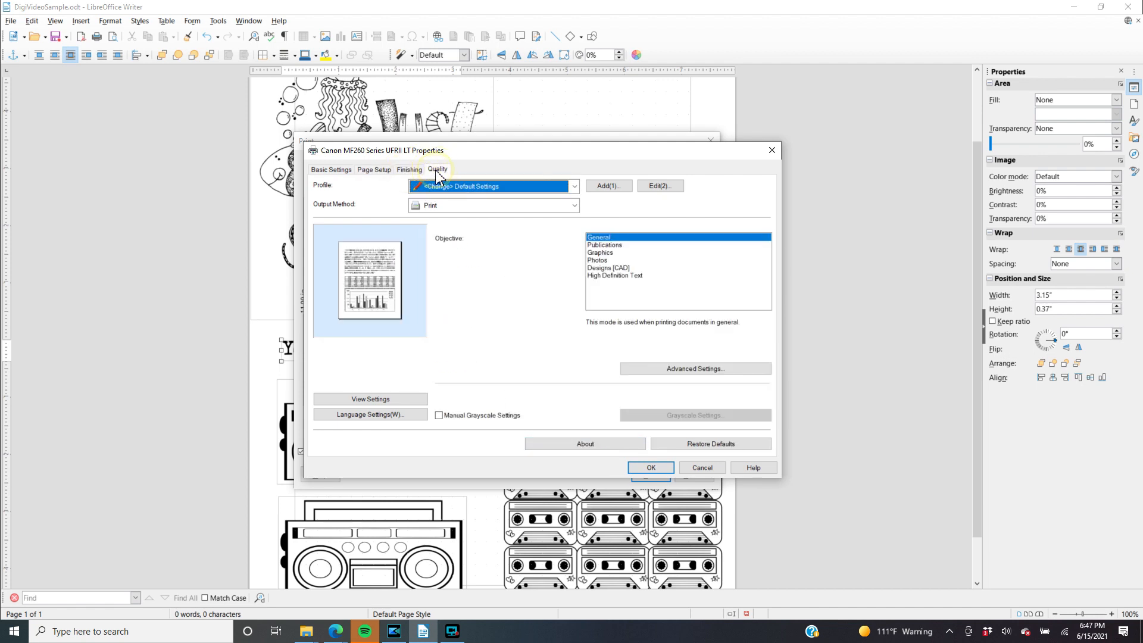
click(600, 253)
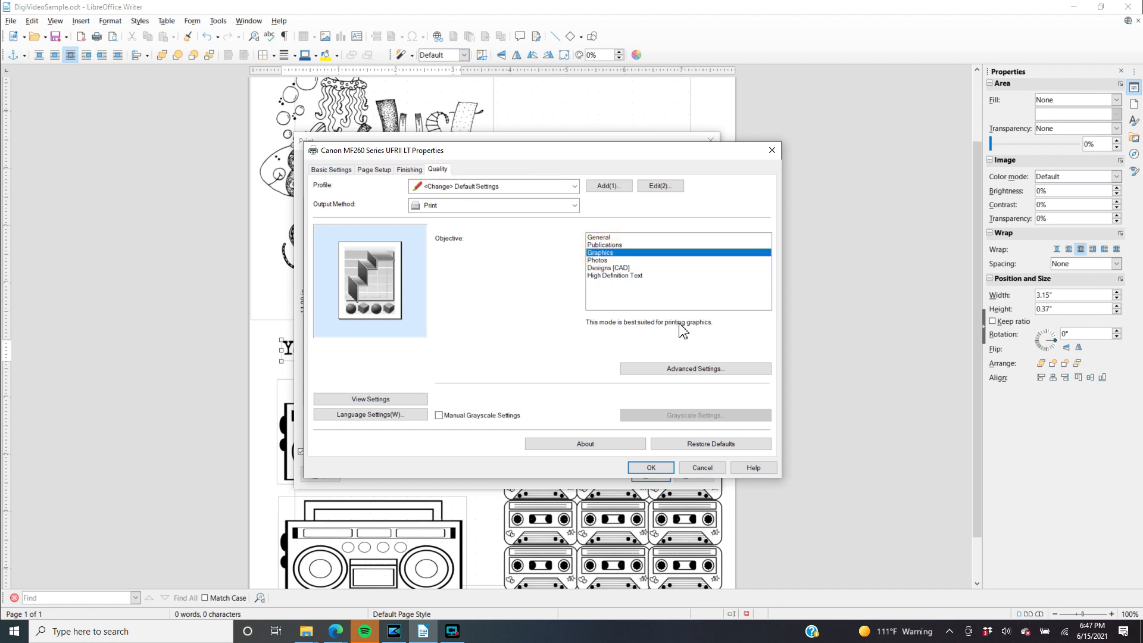
click(651, 467)
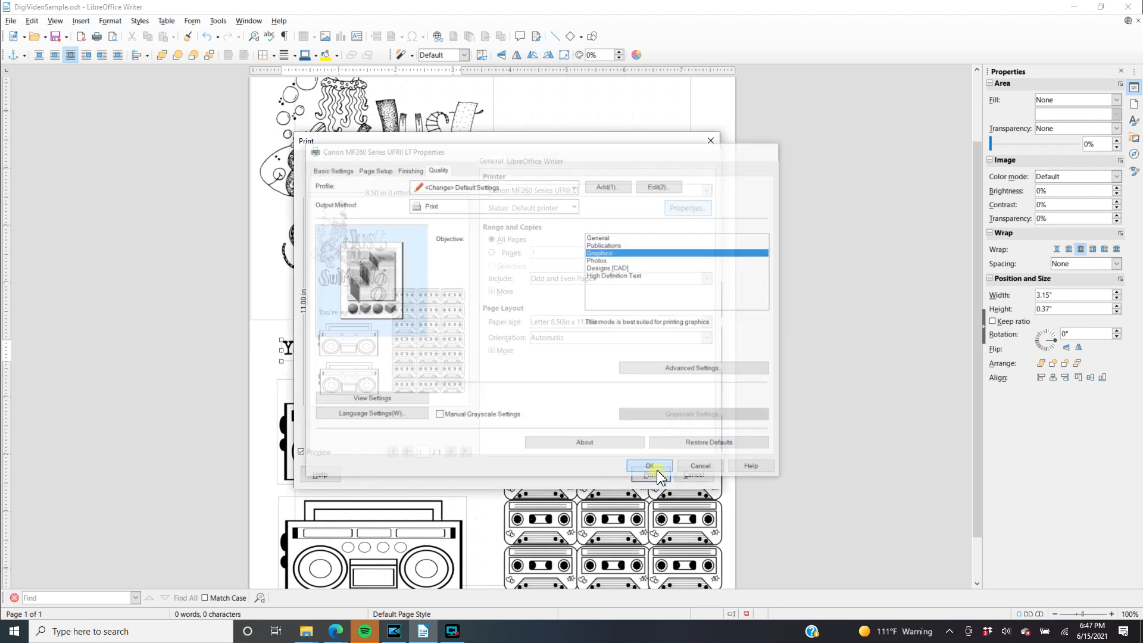